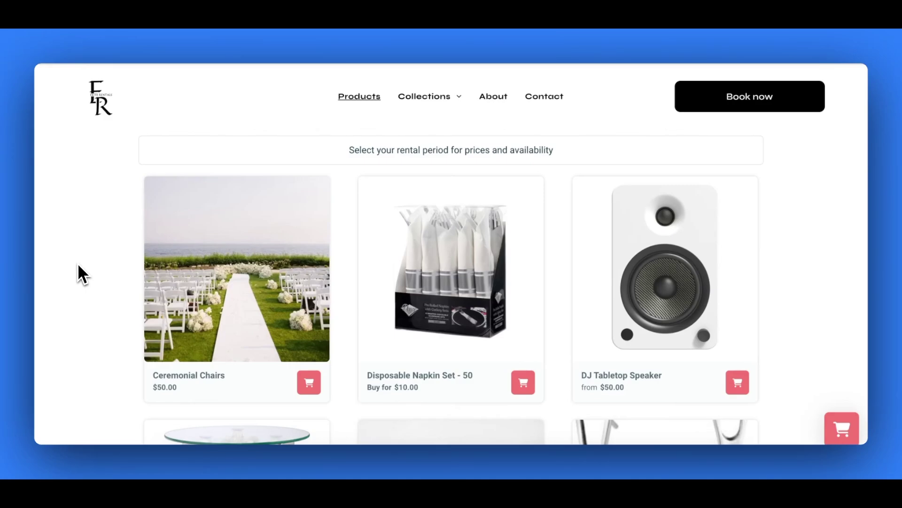
Step: Look through the rental products in the store's catalogue and go to the booking page
{"action": "scroll", "coordinate": [79, 266], "scroll_direction": "down", "scroll_amount": 3}
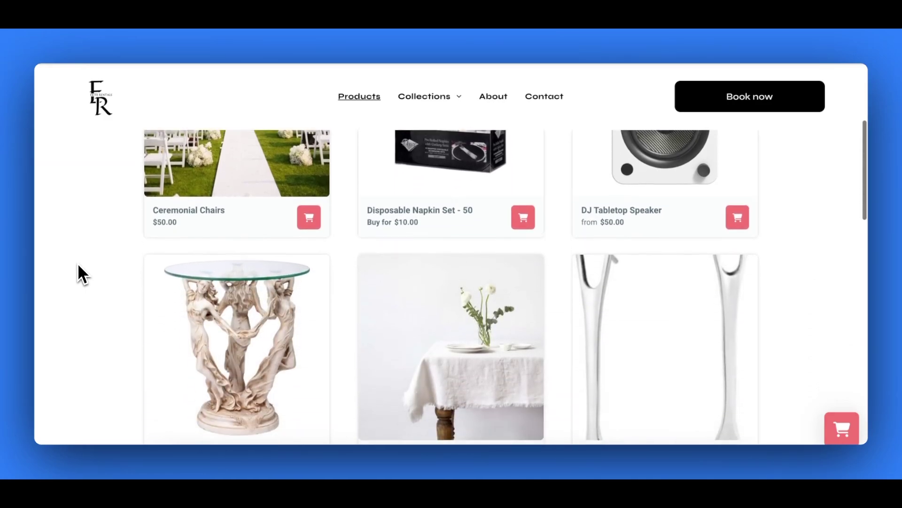
{"action": "scroll", "coordinate": [78, 264], "scroll_direction": "down", "scroll_amount": 4}
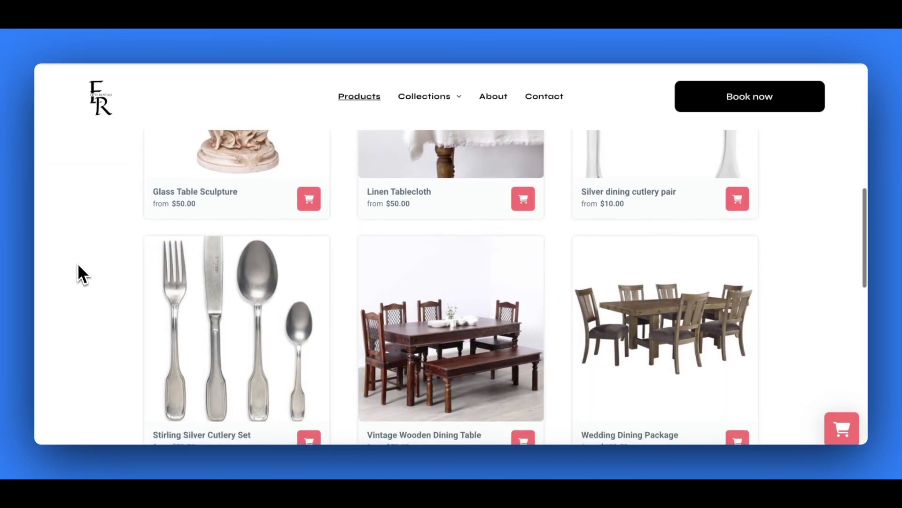
{"action": "scroll", "coordinate": [78, 265], "scroll_direction": "down", "scroll_amount": 4}
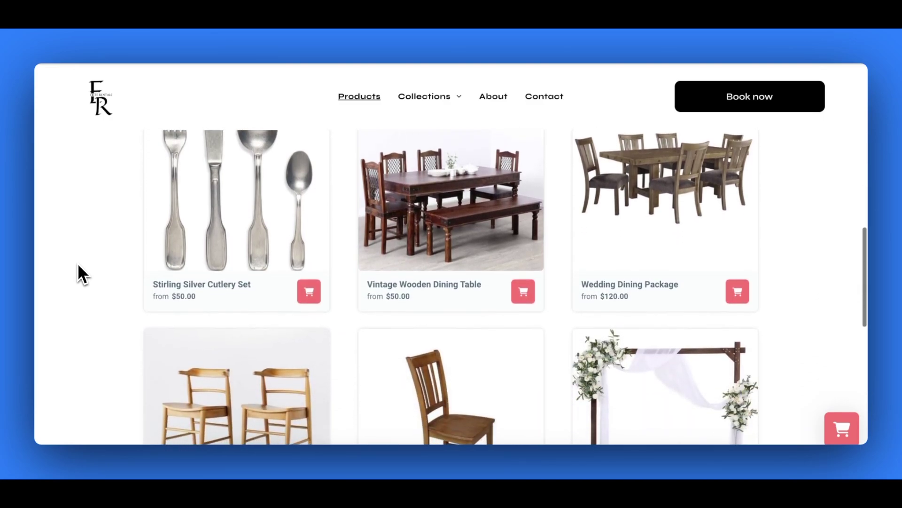
{"action": "scroll", "coordinate": [78, 263], "scroll_direction": "down", "scroll_amount": 1}
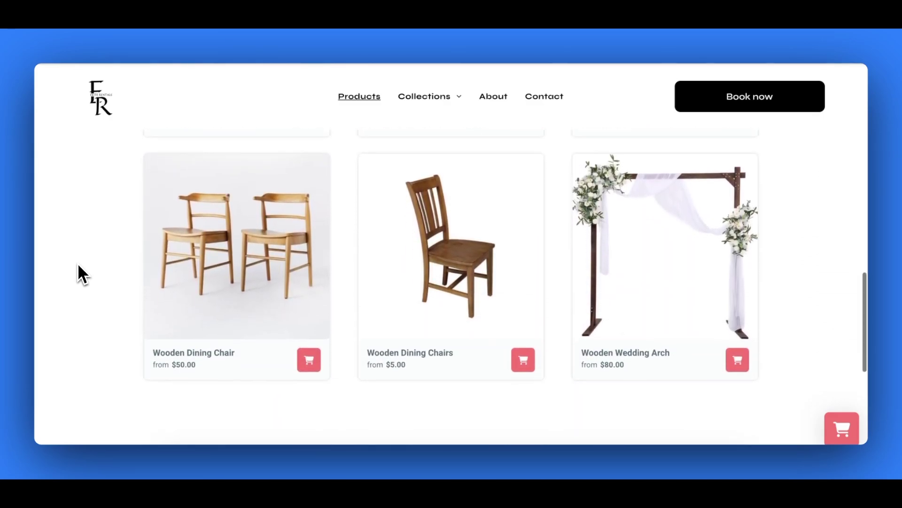
{"action": "left_click", "coordinate": [682, 108]}
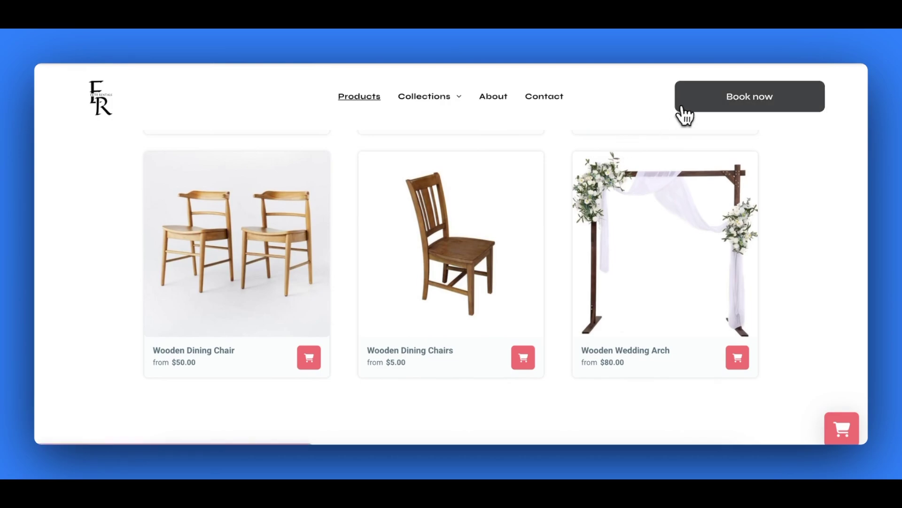
{"action": "scroll", "coordinate": [558, 328], "scroll_direction": "down", "scroll_amount": 2}
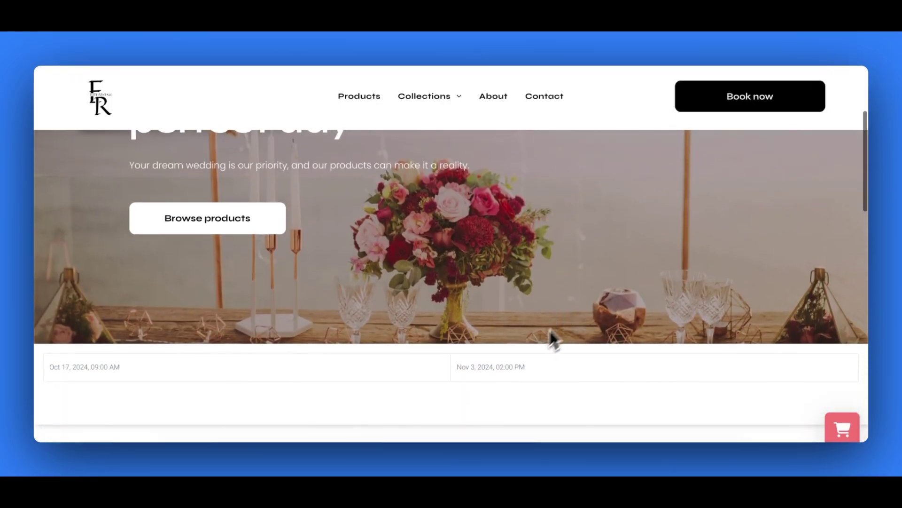
Step: Set the rental period to pickup on 17-10-2024 at 09:00 AM and return on 19-10-2024 at 11:30 AM, and apply it
{"action": "left_click", "coordinate": [476, 379]}
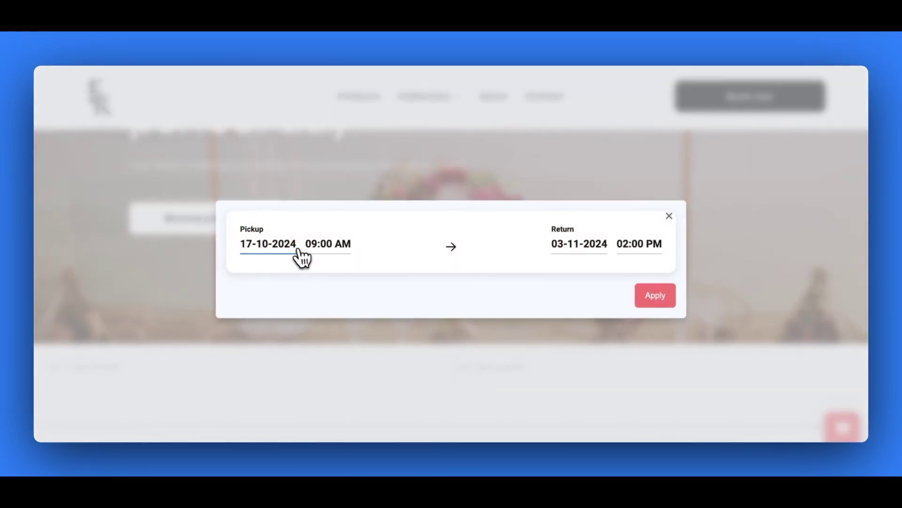
{"action": "left_click", "coordinate": [280, 247]}
{"action": "left_click", "coordinate": [342, 264]}
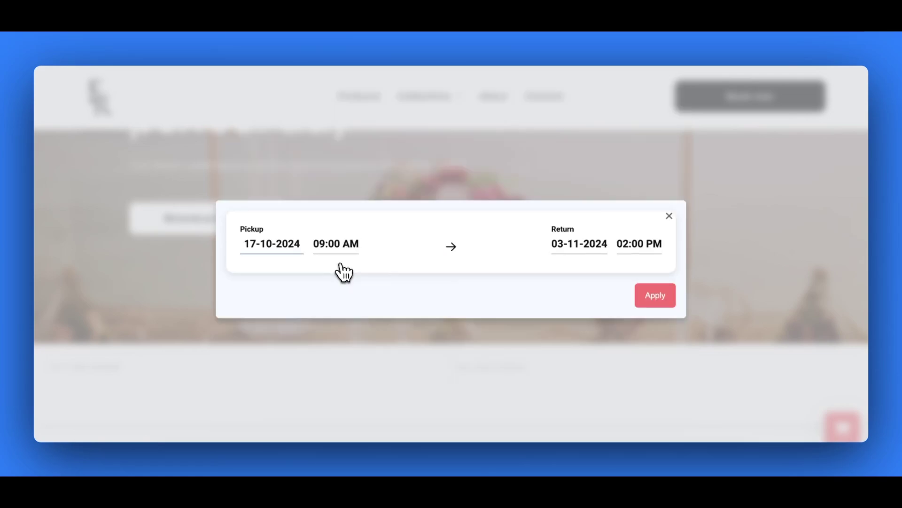
{"action": "left_click", "coordinate": [316, 293]}
{"action": "left_click", "coordinate": [578, 245]}
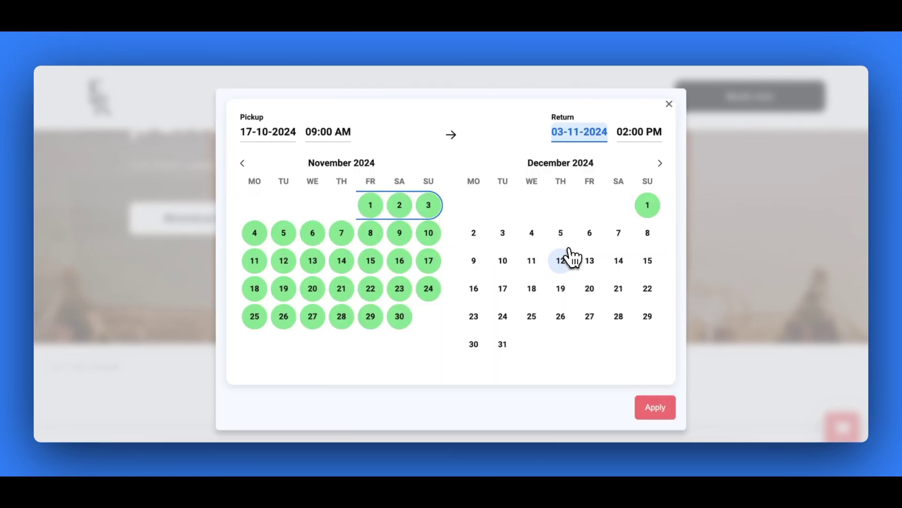
{"action": "left_click", "coordinate": [401, 204]}
{"action": "left_click", "coordinate": [400, 262]}
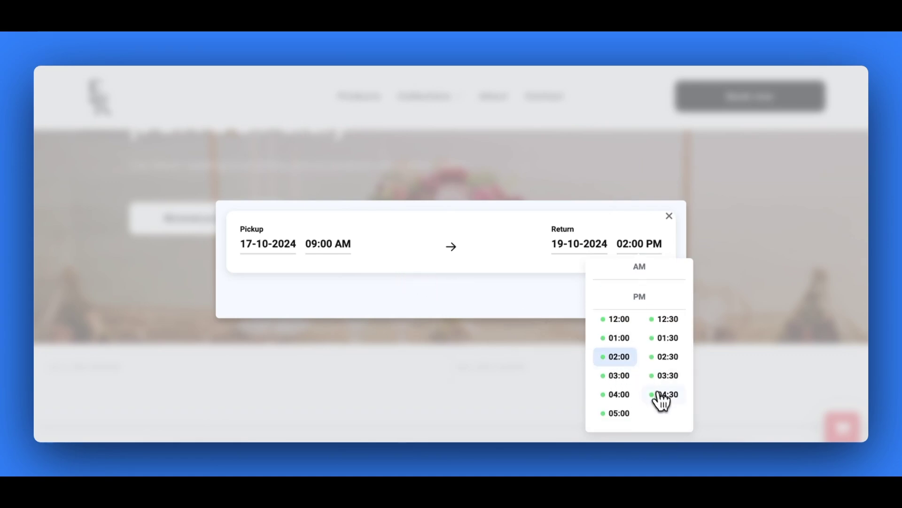
{"action": "scroll", "coordinate": [664, 400], "scroll_direction": "up", "scroll_amount": 2}
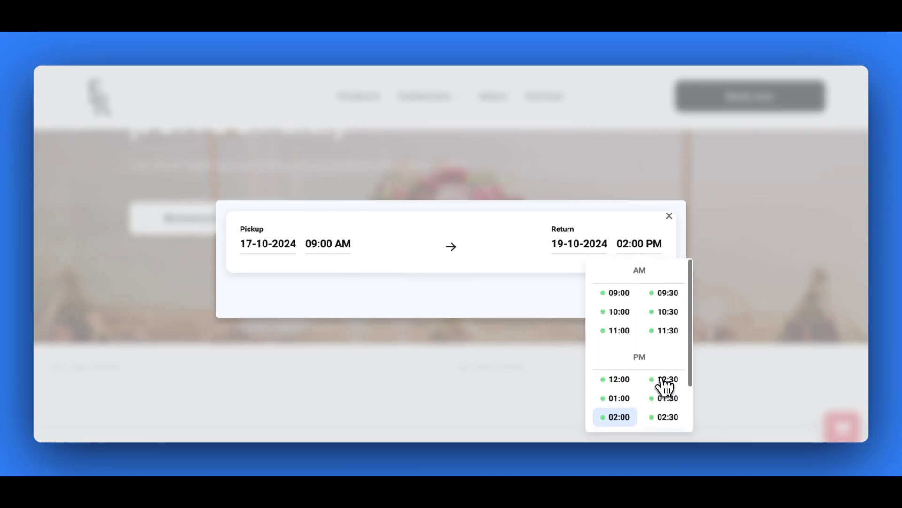
{"action": "left_click", "coordinate": [666, 332]}
{"action": "left_click", "coordinate": [658, 300]}
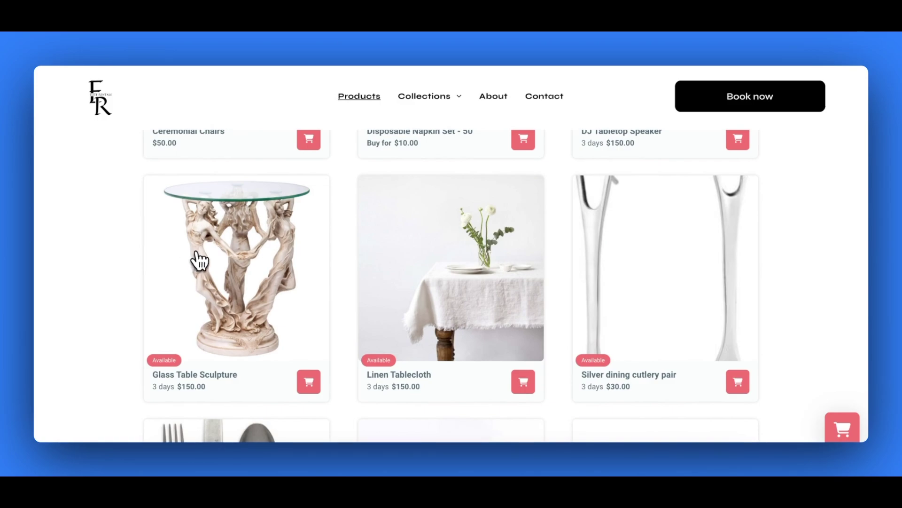
Step: Add one Glass Table Sculpture to the cart and proceed to checkout
{"action": "left_click", "coordinate": [201, 262]}
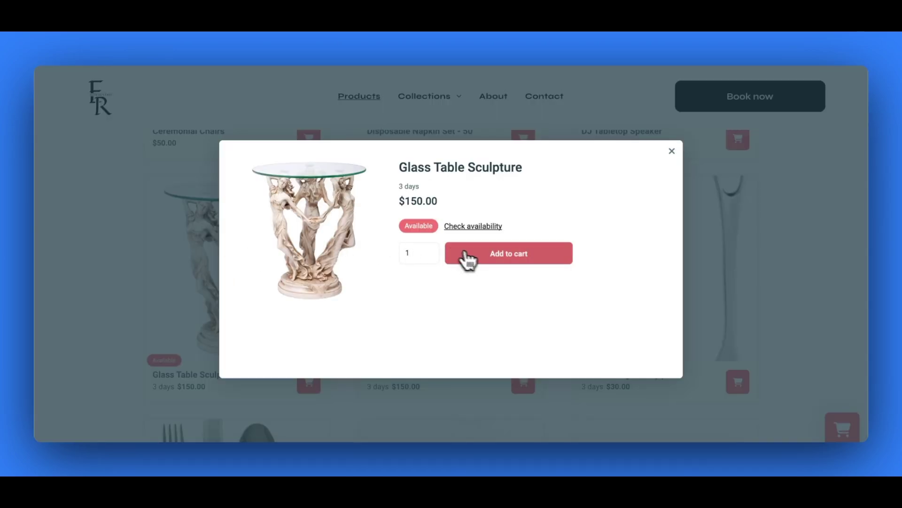
{"action": "left_click", "coordinate": [481, 260]}
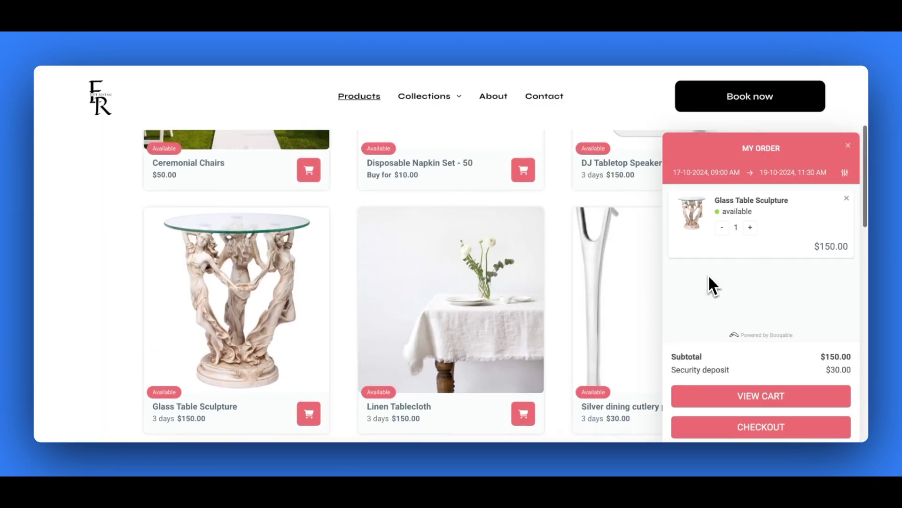
{"action": "left_click", "coordinate": [741, 424]}
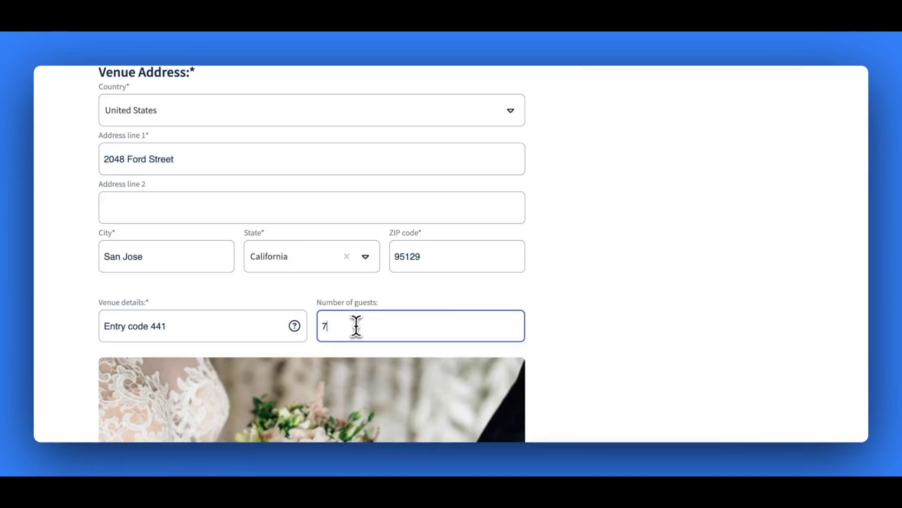
Step: Finish the checkout form with marketing emails and updates accepted, and confirm the order
{"action": "scroll", "coordinate": [443, 339], "scroll_direction": "down", "scroll_amount": 6}
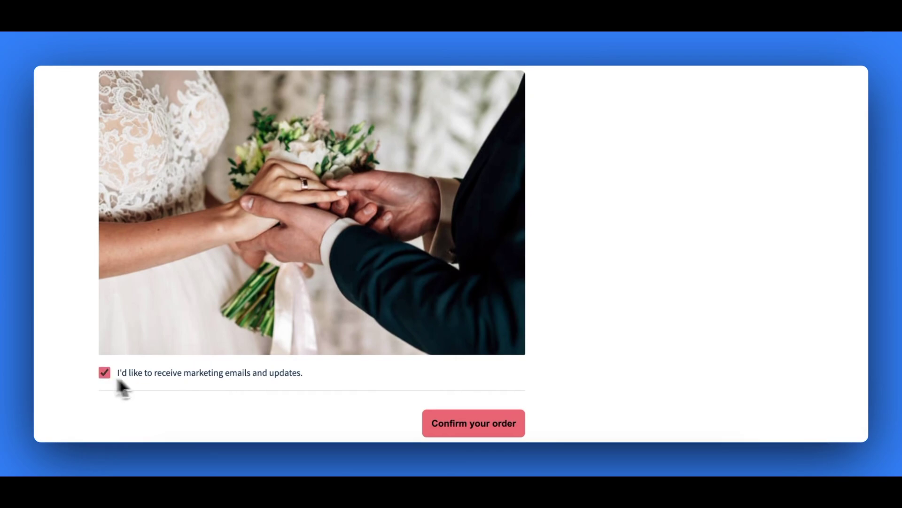
{"action": "left_click", "coordinate": [441, 428]}
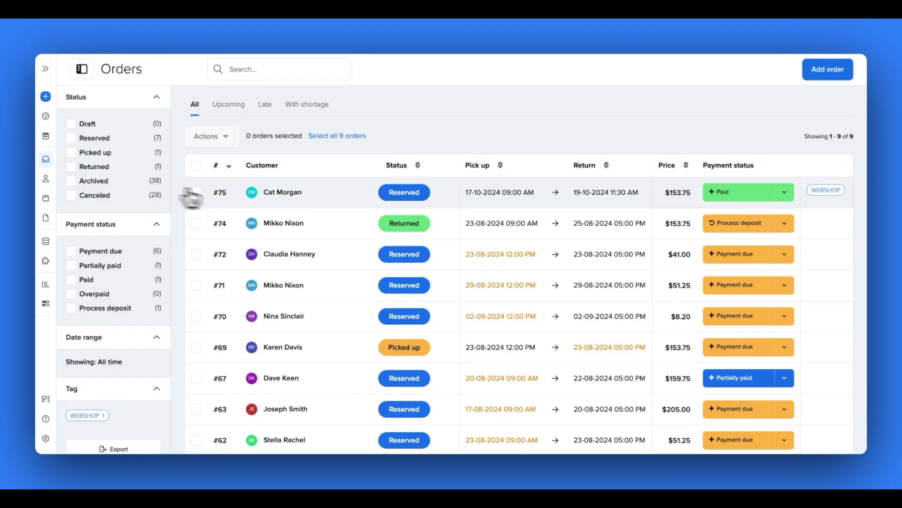
Step: Open the newest webshop order in the back office and review its customer information, product line and totals
{"action": "left_click", "coordinate": [290, 210]}
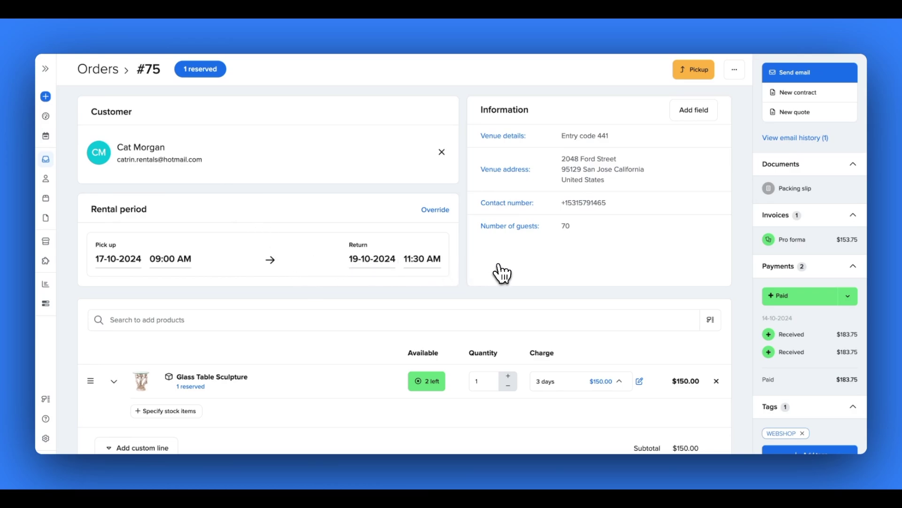
{"action": "scroll", "coordinate": [502, 270], "scroll_direction": "down", "scroll_amount": 2}
{"action": "scroll", "coordinate": [501, 272], "scroll_direction": "down", "scroll_amount": 2}
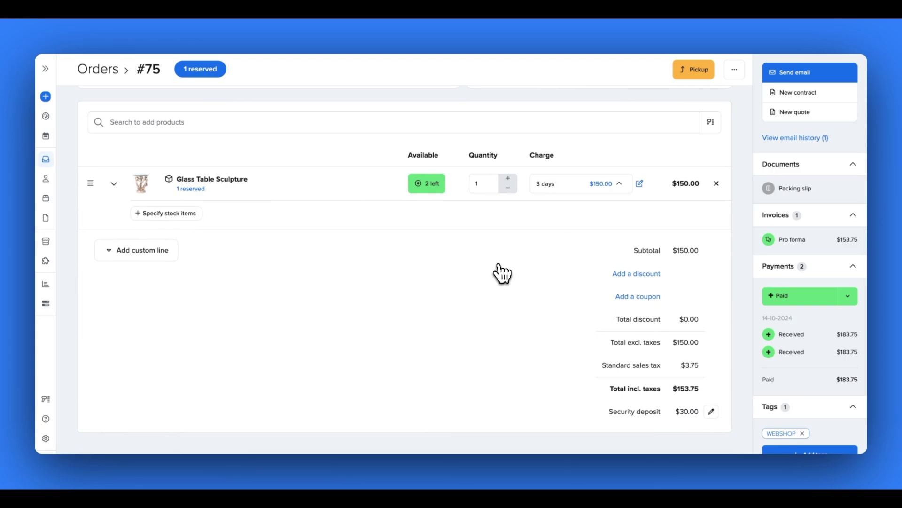
Step: Pick up the order's Glass Table Sculpture, specifying stock item GLASS_TABLE_SCULPTURE-1
{"action": "left_click", "coordinate": [687, 71]}
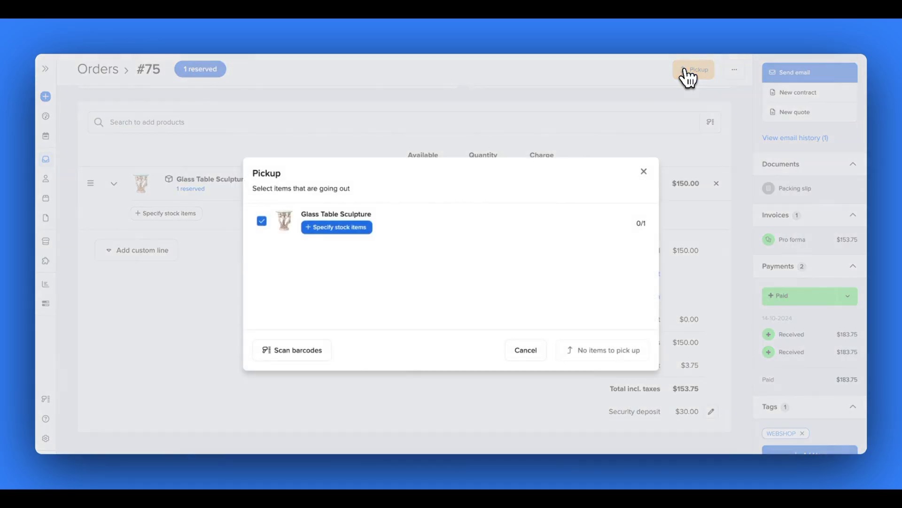
{"action": "left_click", "coordinate": [346, 229]}
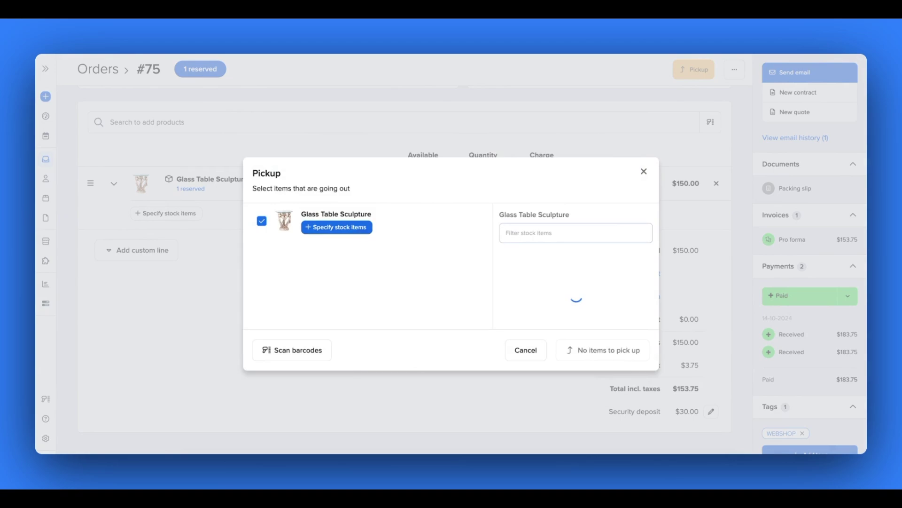
{"action": "left_click", "coordinate": [509, 270]}
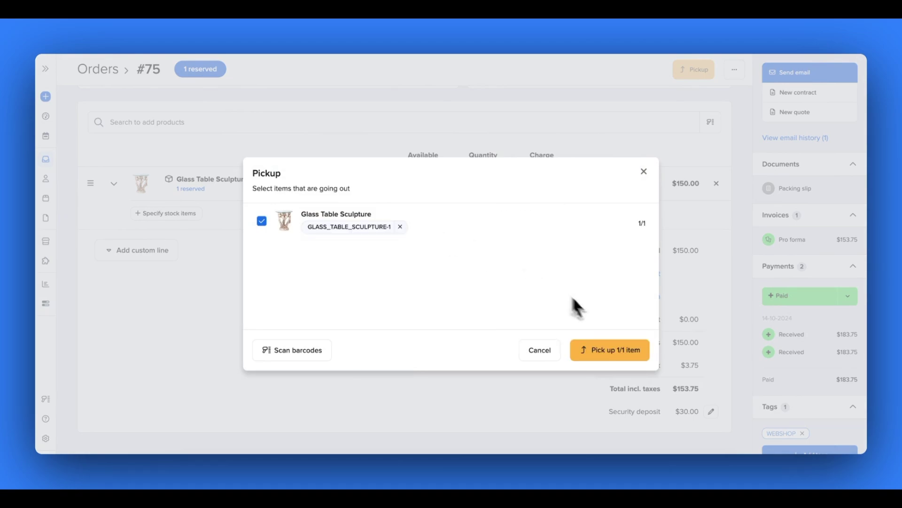
{"action": "left_click", "coordinate": [607, 359]}
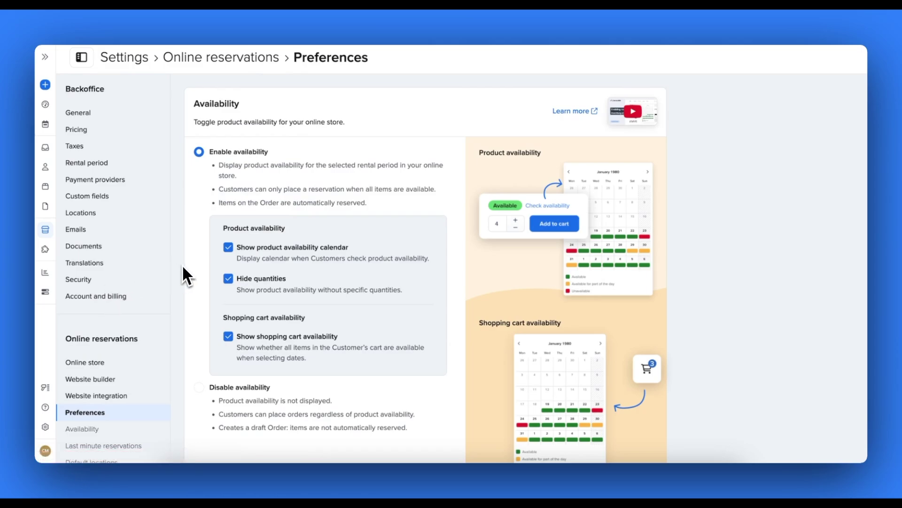
Step: Review the availability options in the online reservation preferences
{"action": "scroll", "coordinate": [181, 264], "scroll_direction": "down", "scroll_amount": 5}
{"action": "scroll", "coordinate": [182, 264], "scroll_direction": "down", "scroll_amount": 5}
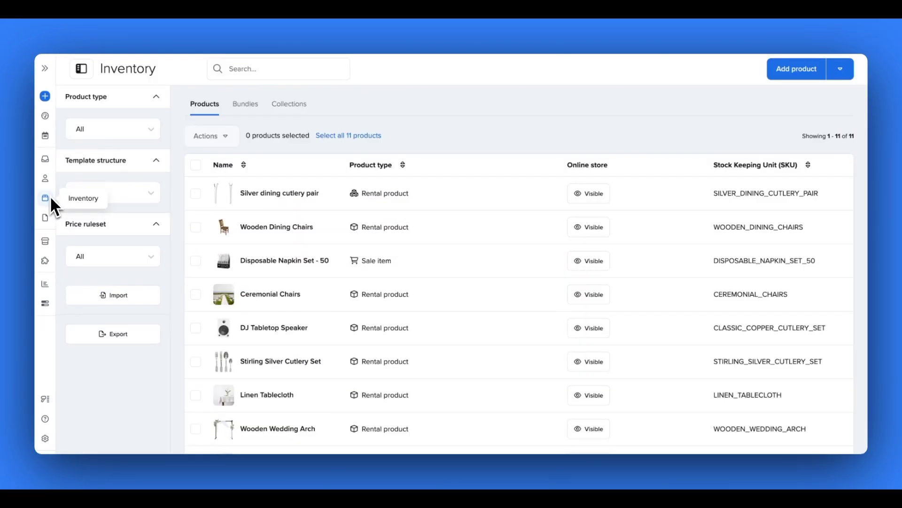
Step: Set the price of the Small variation of the Wooden Dining Chairs product to $5.00 and save it
{"action": "left_click", "coordinate": [255, 231]}
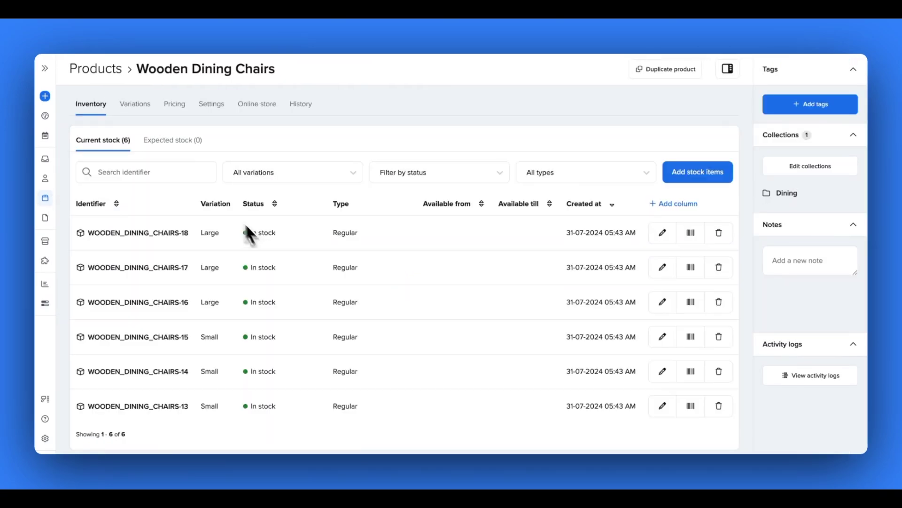
{"action": "left_click", "coordinate": [141, 107]}
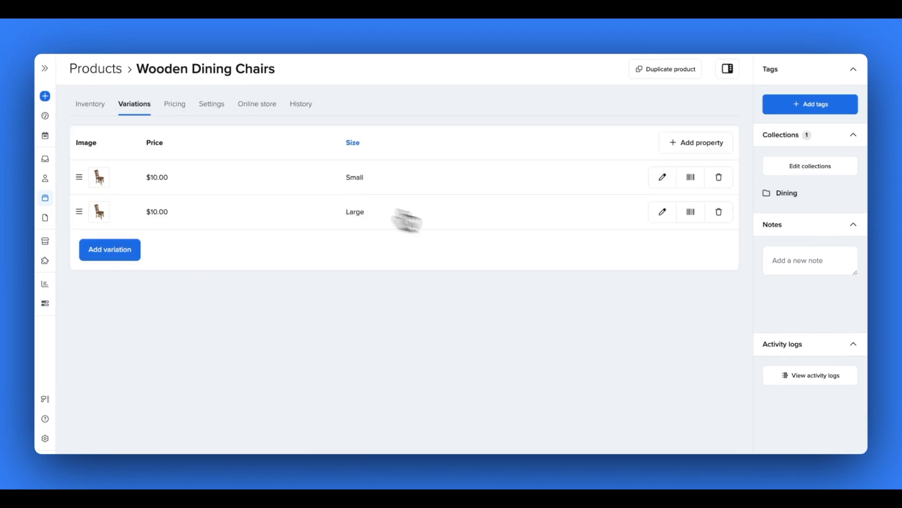
{"action": "left_click", "coordinate": [661, 178]}
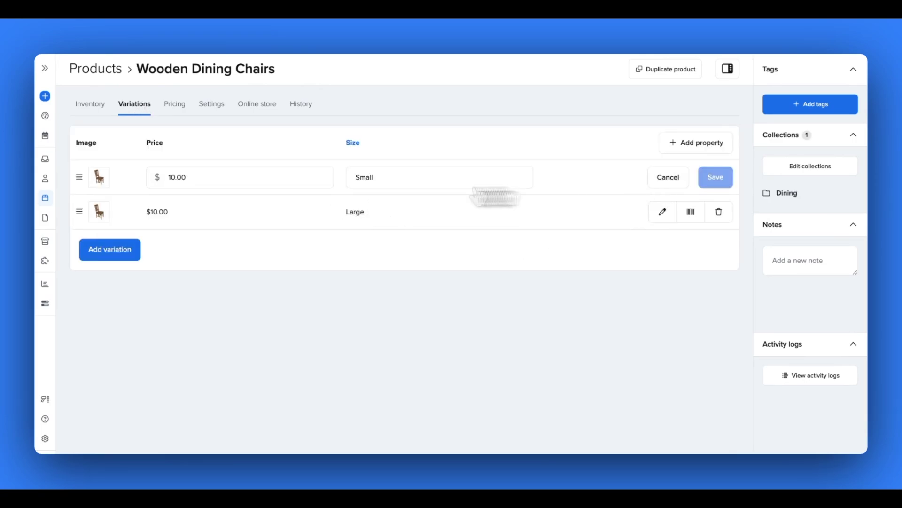
{"action": "double_click", "coordinate": [173, 177]}
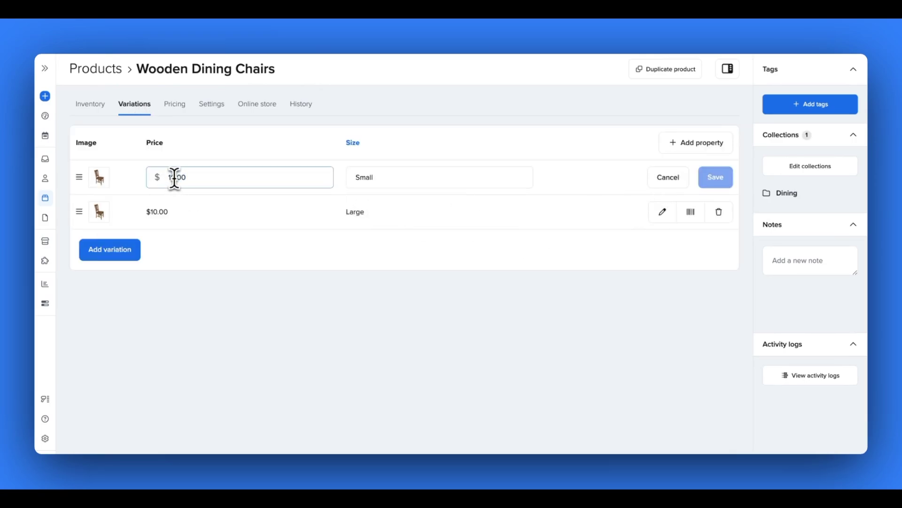
{"action": "type", "text": "5.00"}
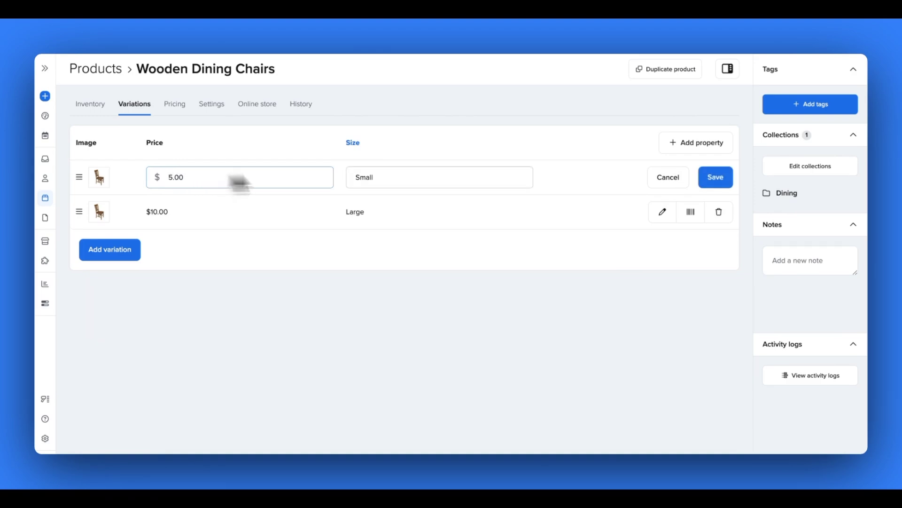
{"action": "left_click", "coordinate": [714, 182]}
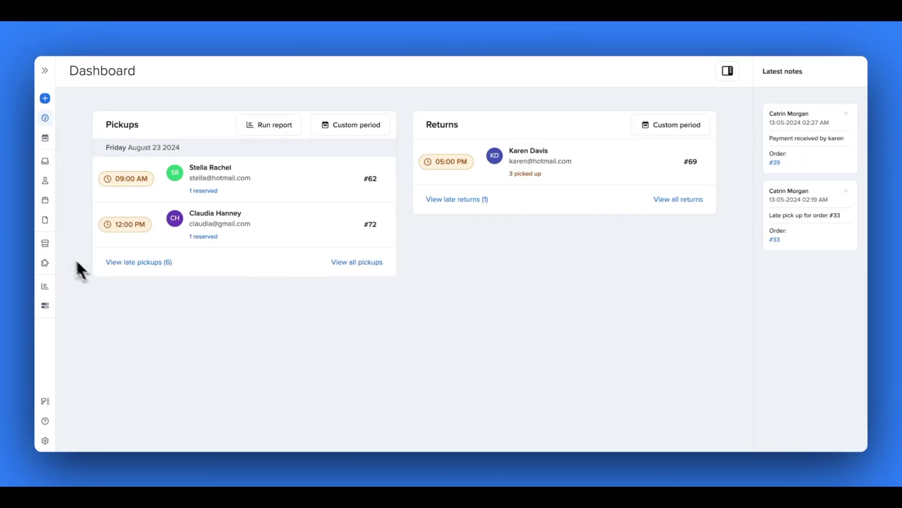
Step: Open the Shopify integration guide from the online store settings and read through its introduction
{"action": "left_click", "coordinate": [45, 245]}
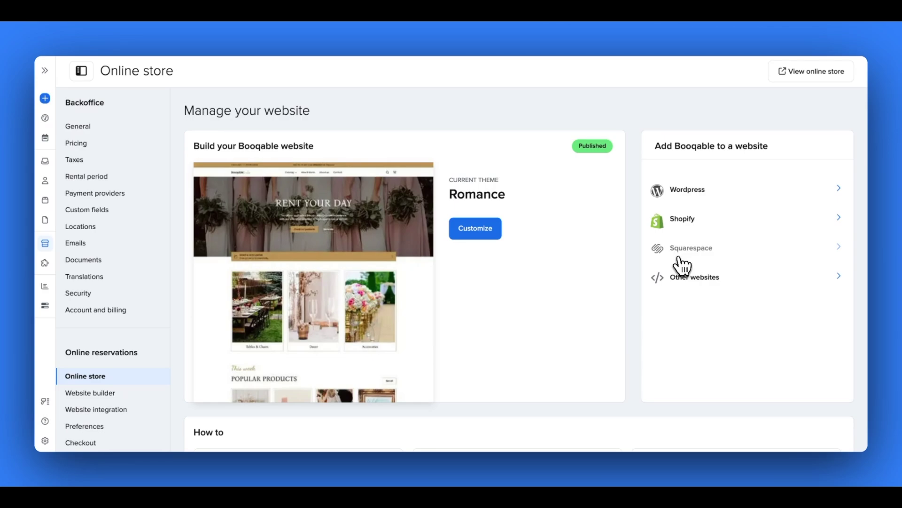
{"action": "left_click", "coordinate": [691, 229]}
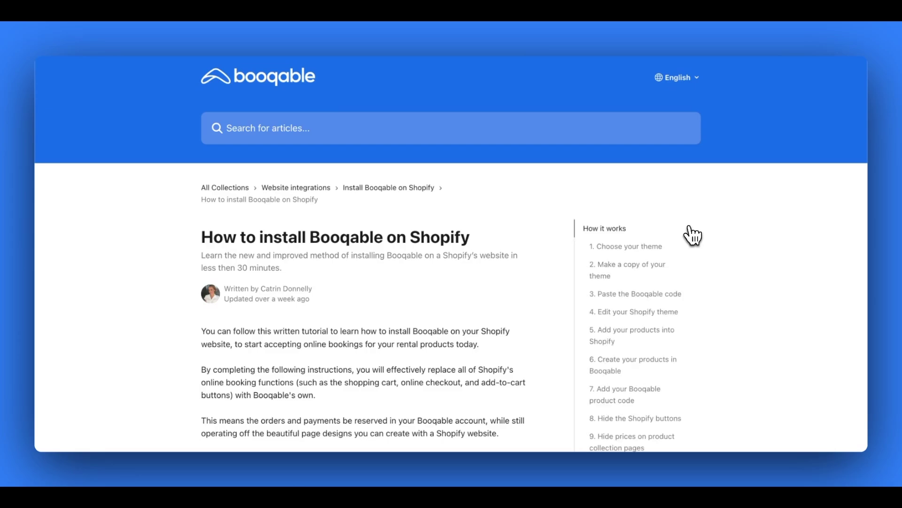
{"action": "scroll", "coordinate": [520, 327], "scroll_direction": "down", "scroll_amount": 3}
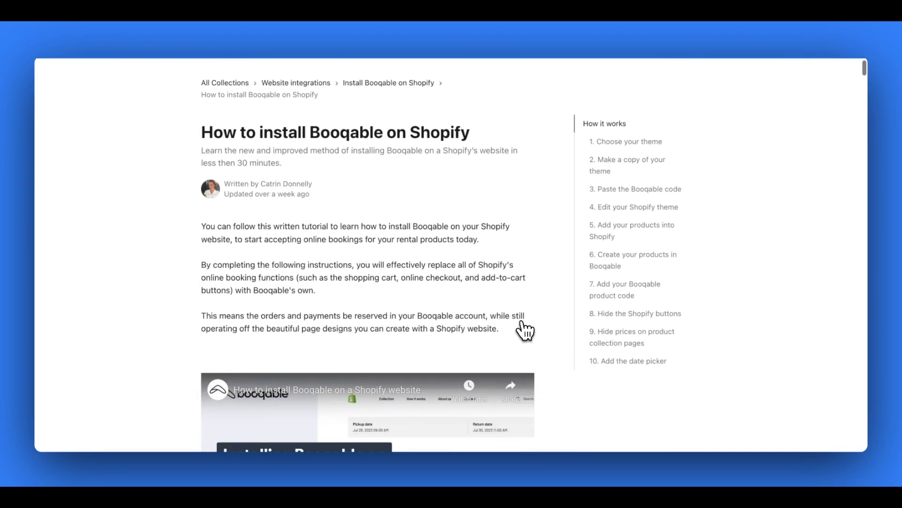
{"action": "scroll", "coordinate": [525, 329], "scroll_direction": "down", "scroll_amount": 5}
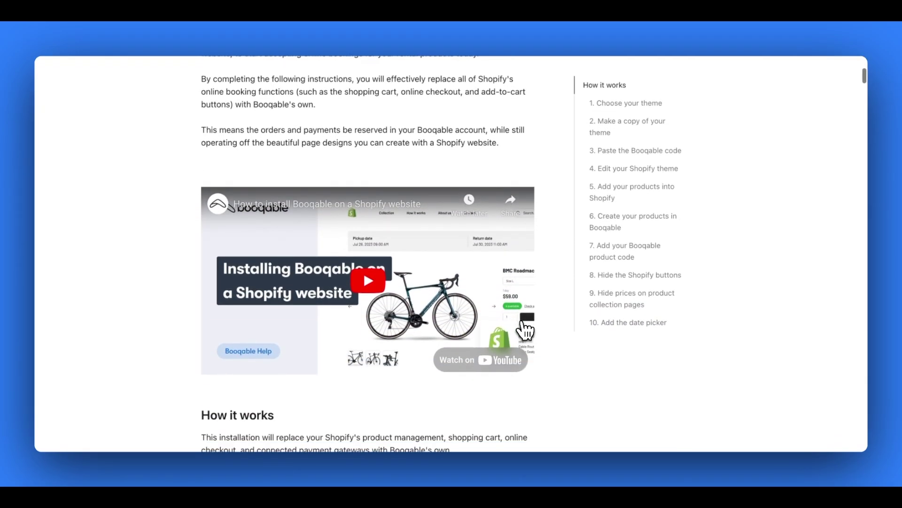
{"action": "scroll", "coordinate": [525, 329], "scroll_direction": "down", "scroll_amount": 1}
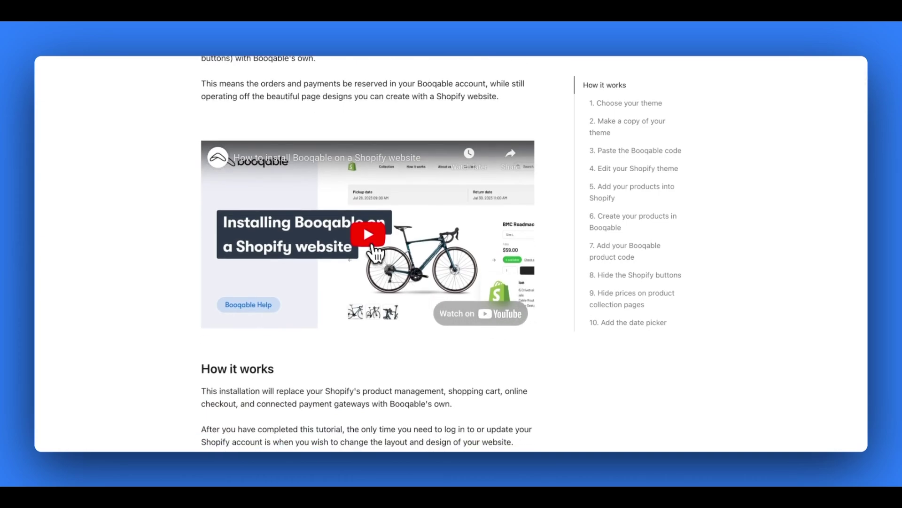
Step: Open Booqable's installation instructions for other websites and copy the JavaScript snippet
{"action": "left_click", "coordinate": [369, 235]}
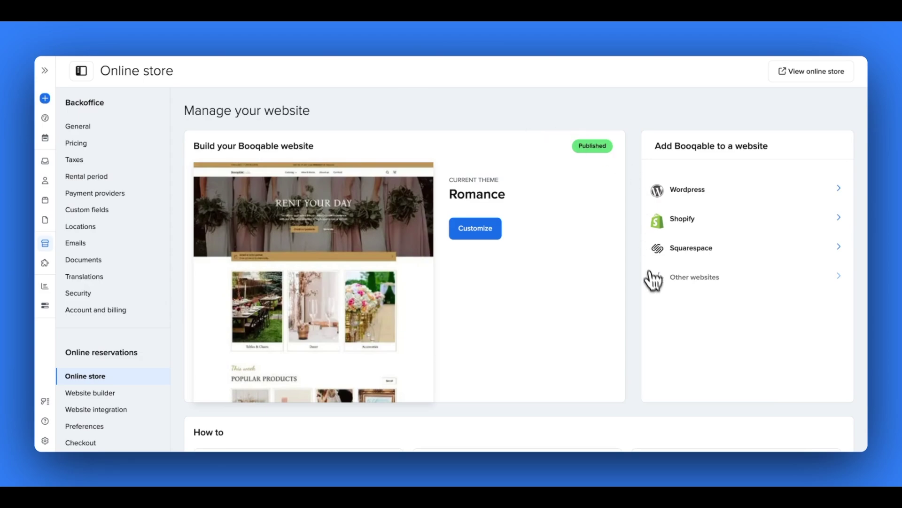
{"action": "left_click", "coordinate": [694, 289]}
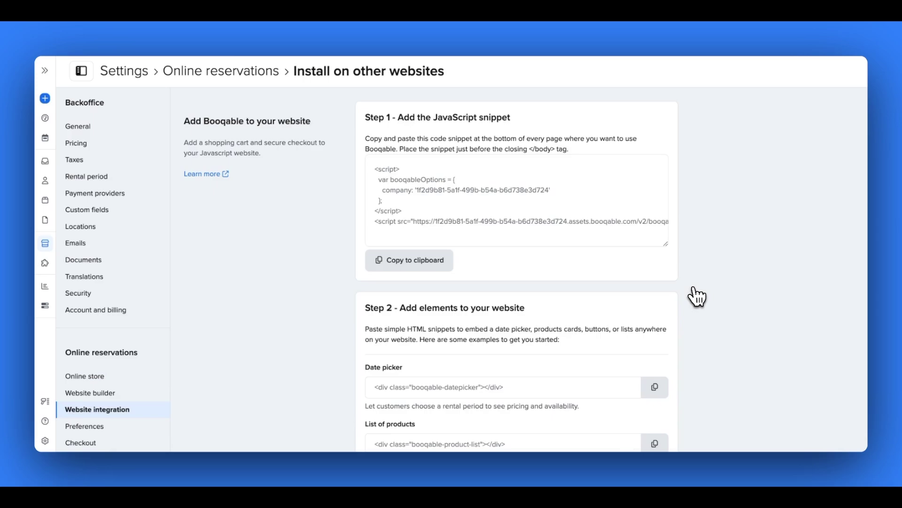
{"action": "scroll", "coordinate": [698, 296], "scroll_direction": "down", "scroll_amount": 3}
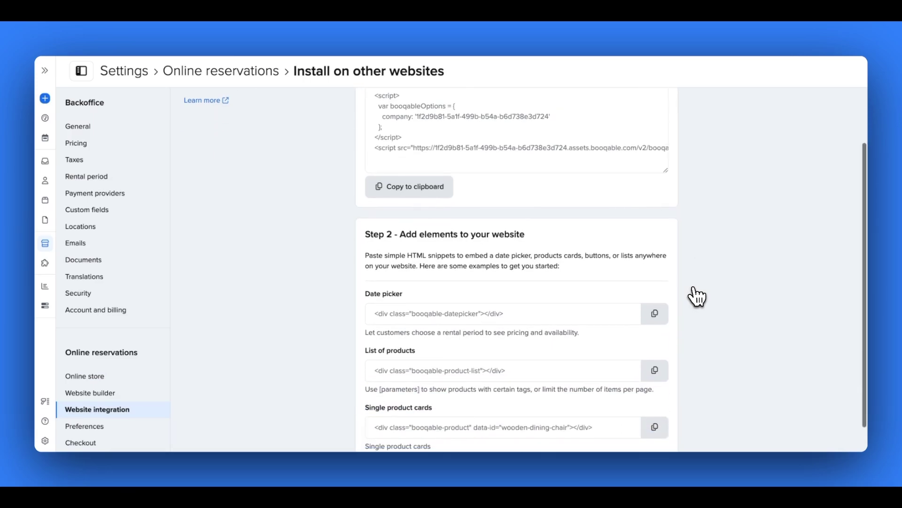
{"action": "scroll", "coordinate": [698, 296], "scroll_direction": "up", "scroll_amount": 3}
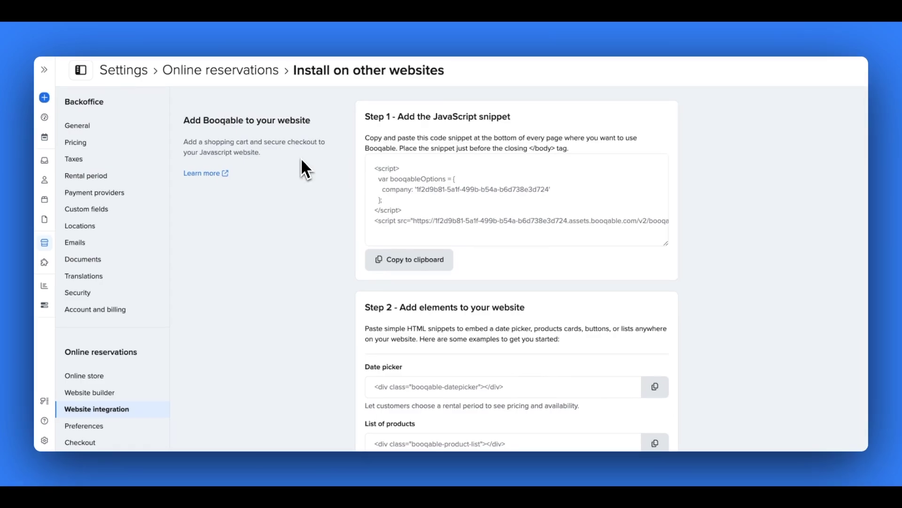
{"action": "left_click", "coordinate": [405, 269]}
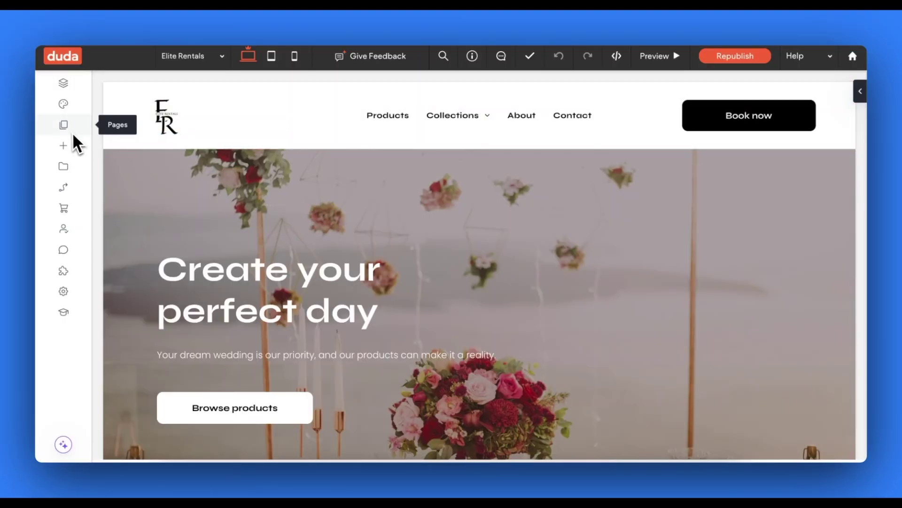
Step: In the Duda editor, paste the copied Booqable script into the header HTML of the Elite Rentals page and save it
{"action": "left_click", "coordinate": [69, 131]}
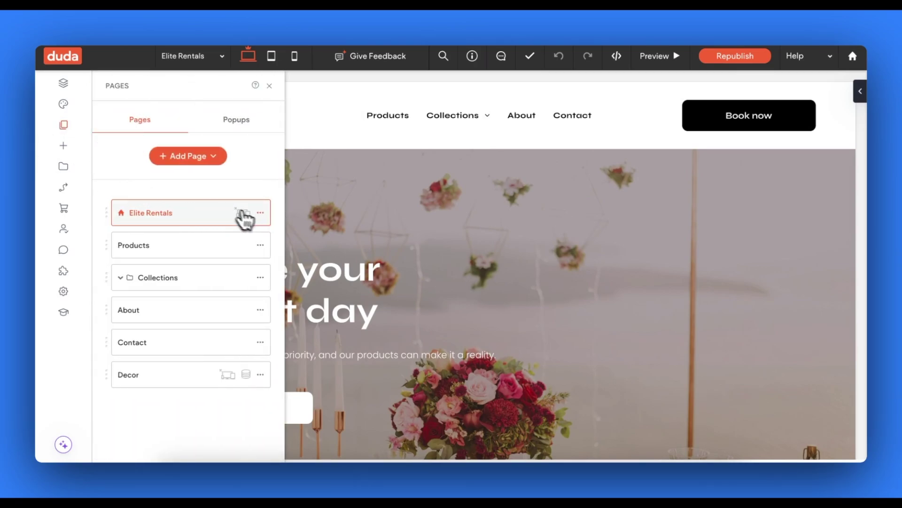
{"action": "left_click", "coordinate": [261, 214]}
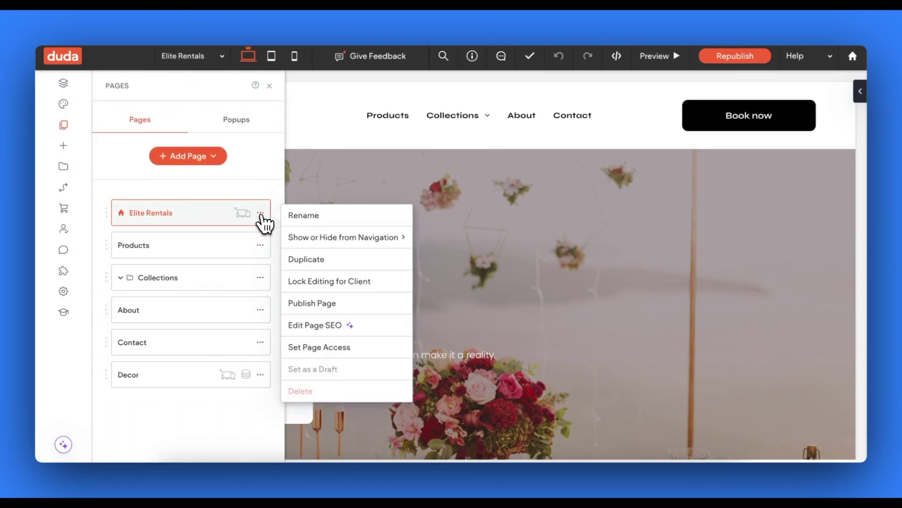
{"action": "left_click", "coordinate": [310, 329]}
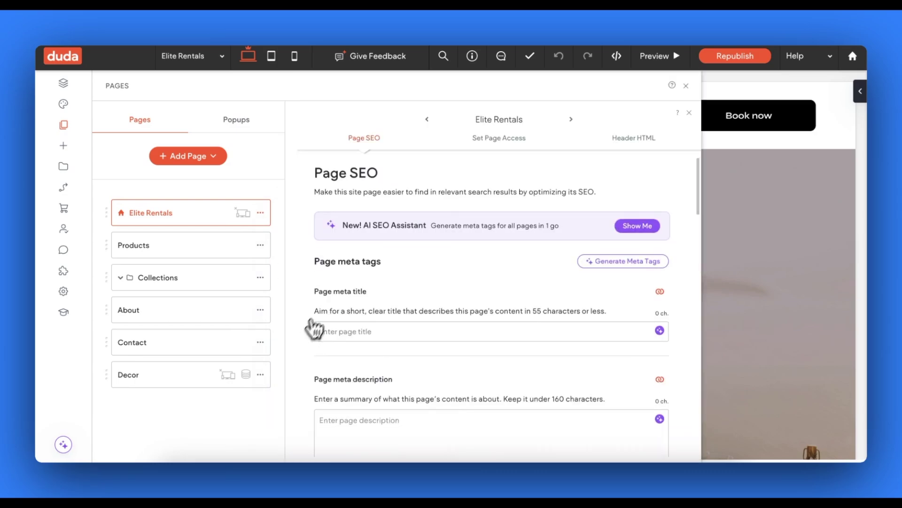
{"action": "left_click", "coordinate": [627, 141]}
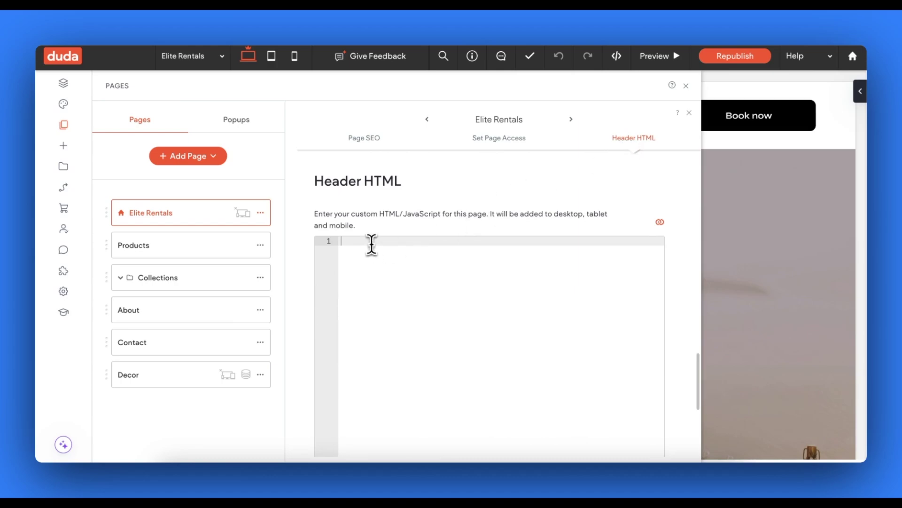
{"action": "key", "text": "ctrl+v"}
{"action": "scroll", "coordinate": [427, 306], "scroll_direction": "left", "scroll_amount": 5}
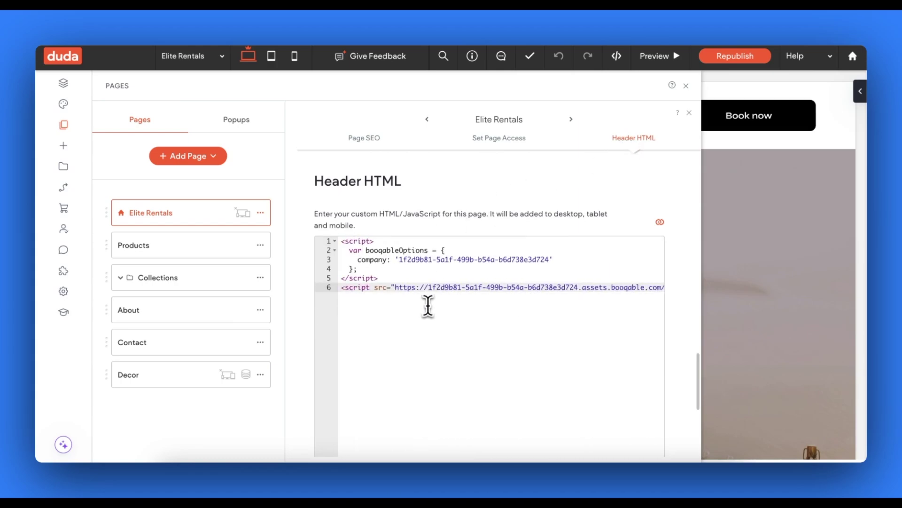
{"action": "scroll", "coordinate": [689, 267], "scroll_direction": "down", "scroll_amount": 2}
{"action": "scroll", "coordinate": [689, 268], "scroll_direction": "down", "scroll_amount": 3}
{"action": "left_click", "coordinate": [644, 273]}
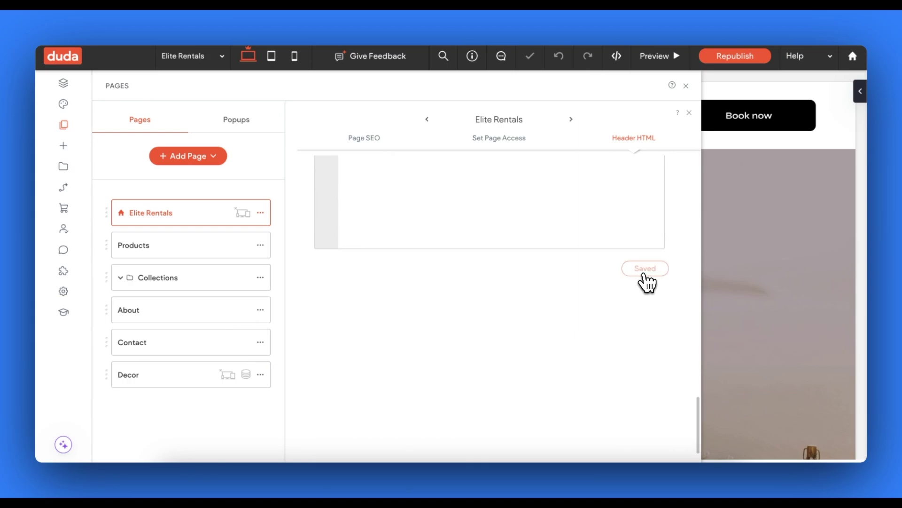
{"action": "left_click", "coordinate": [686, 86]}
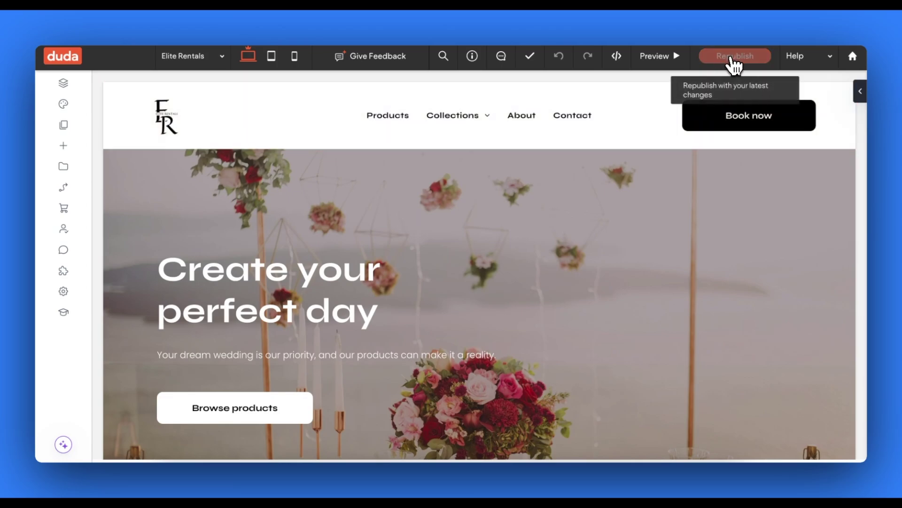
Step: Republish the Elite Rentals site and check the Booqable shopping cart in the site preview
{"action": "left_click", "coordinate": [733, 58]}
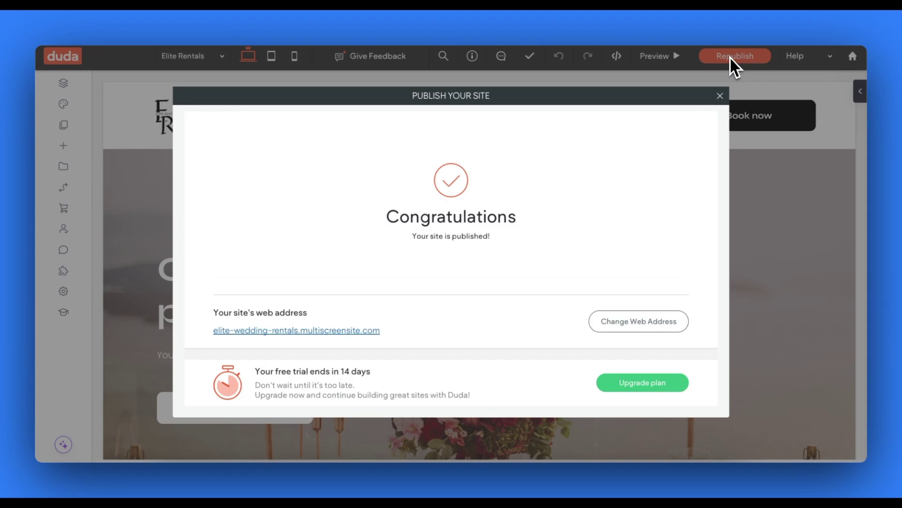
{"action": "left_click", "coordinate": [721, 95]}
{"action": "left_click", "coordinate": [654, 57]}
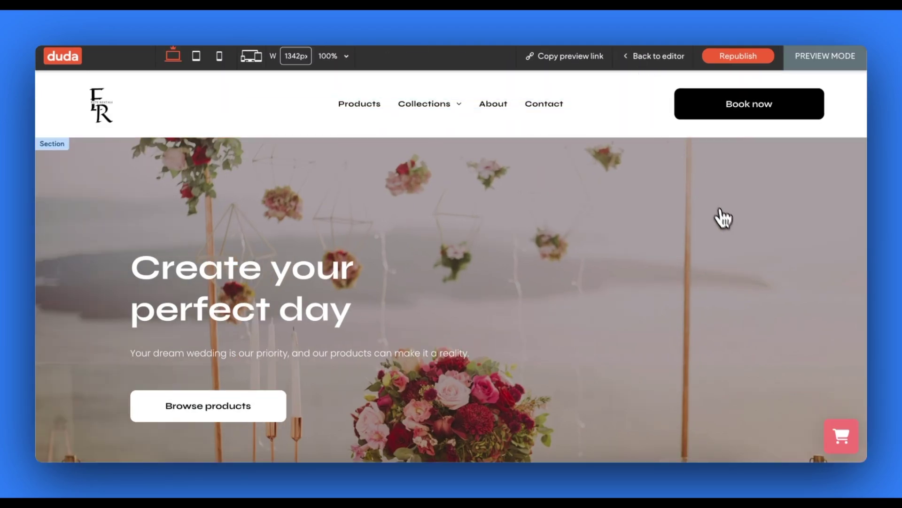
{"action": "left_click", "coordinate": [833, 439]}
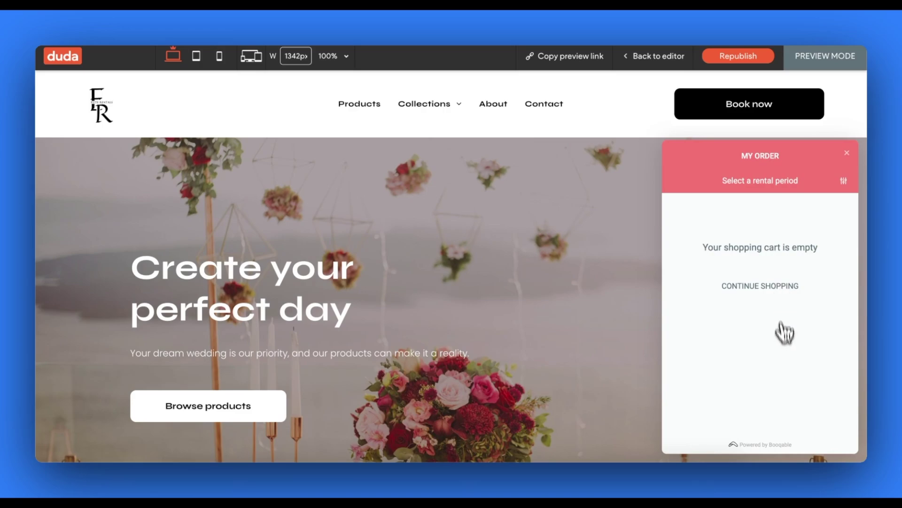
{"action": "left_click", "coordinate": [847, 153]}
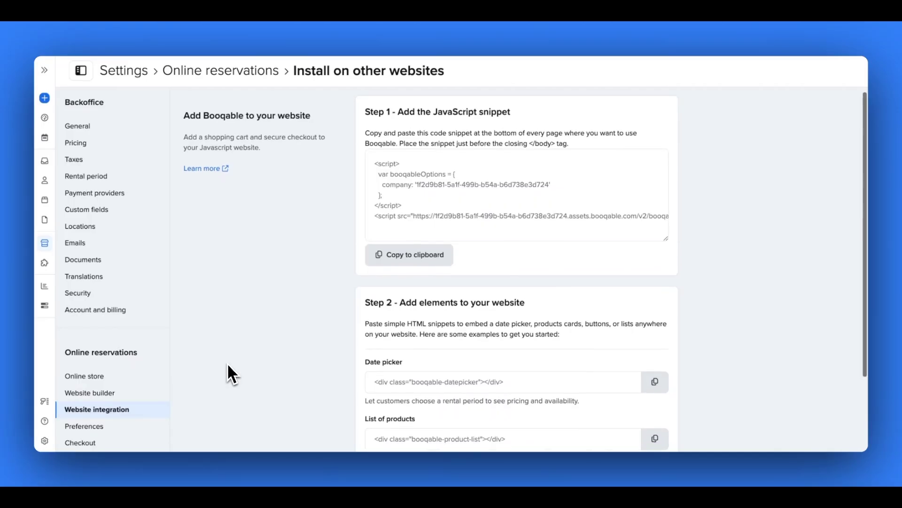
Step: In the Duda preview, apply a rental period with pickup on 17-10-2024 at 09:00 AM and return on 03-11-2024 at 02:00 PM
{"action": "scroll", "coordinate": [228, 366], "scroll_direction": "down", "scroll_amount": 3}
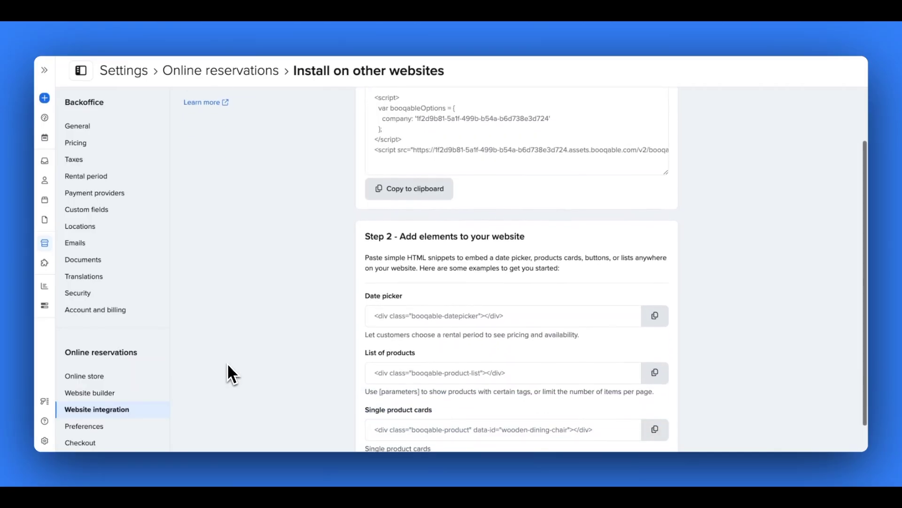
{"action": "scroll", "coordinate": [227, 365], "scroll_direction": "down", "scroll_amount": 2}
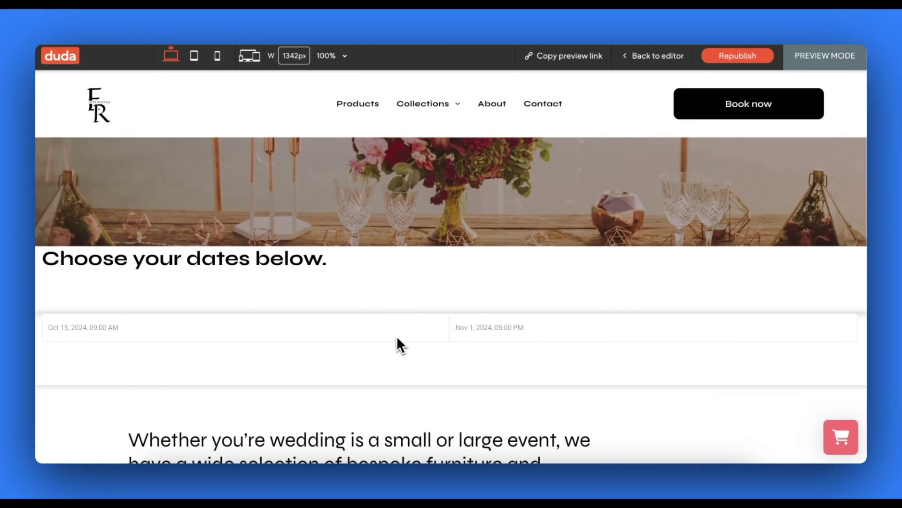
{"action": "left_click", "coordinate": [383, 337]}
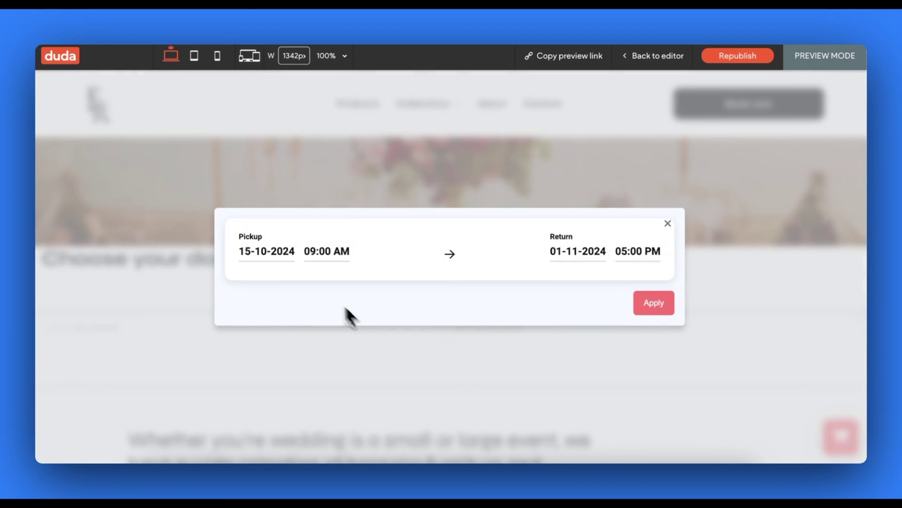
{"action": "left_click", "coordinate": [295, 264]}
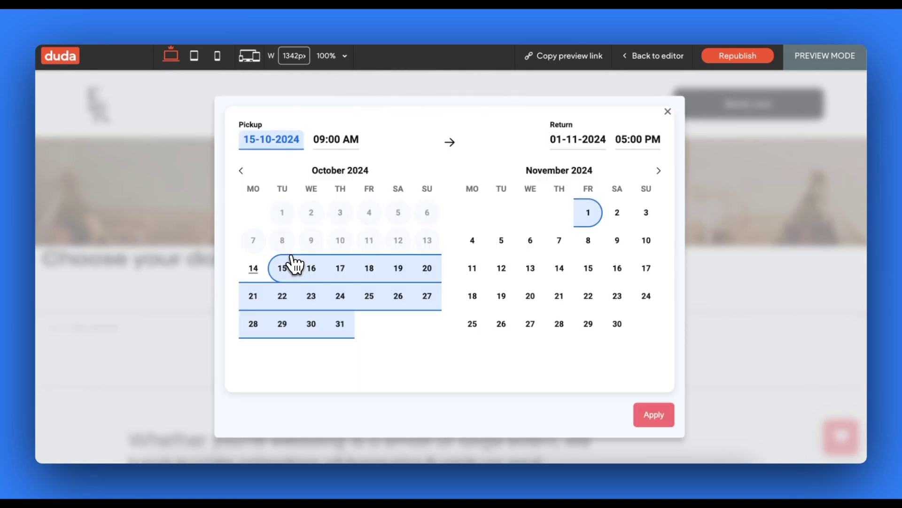
{"action": "left_click", "coordinate": [357, 277]}
{"action": "left_click", "coordinate": [325, 302]}
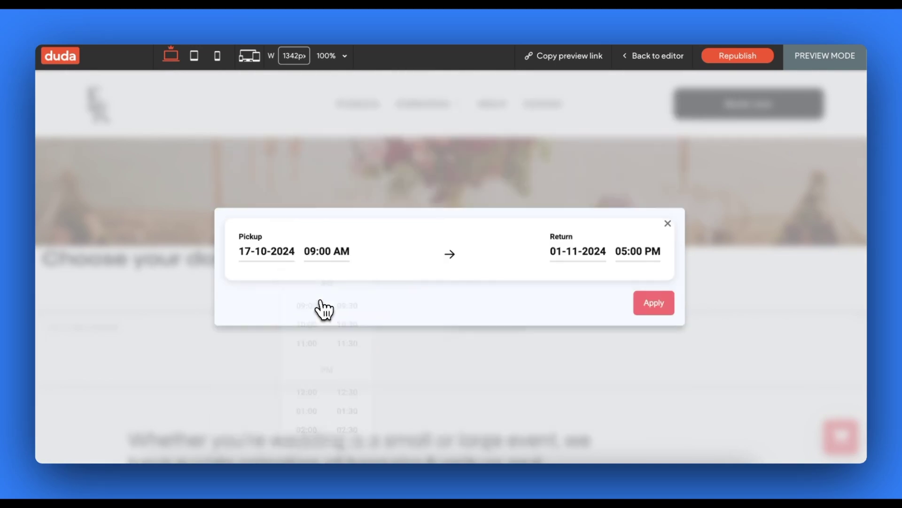
{"action": "left_click", "coordinate": [556, 256]}
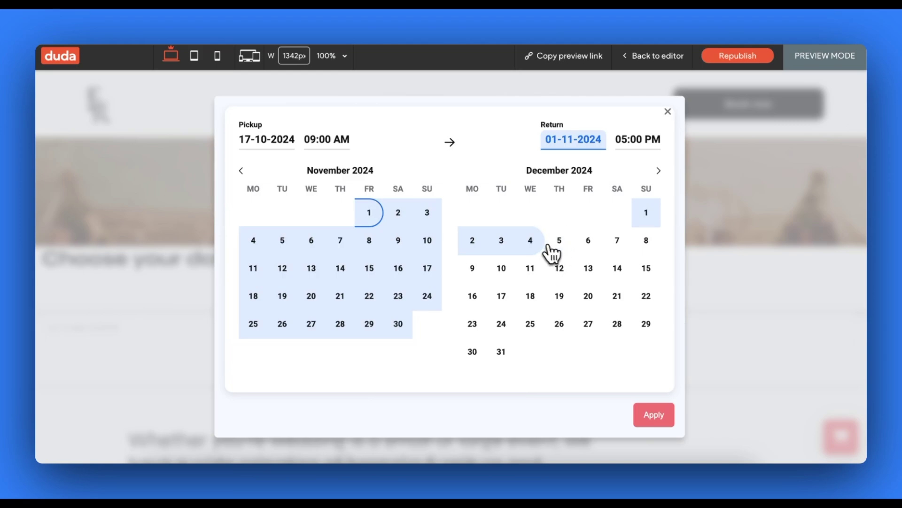
{"action": "left_click", "coordinate": [429, 218]}
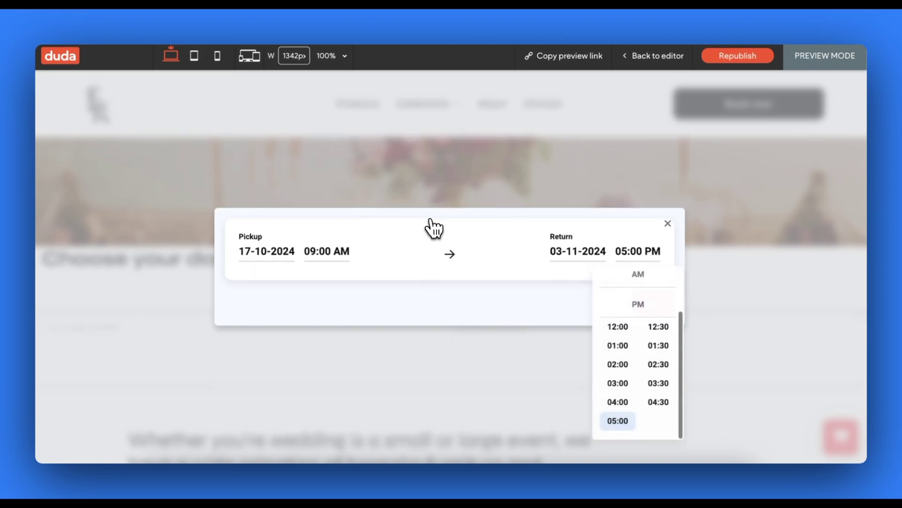
{"action": "left_click", "coordinate": [621, 365]}
{"action": "left_click", "coordinate": [663, 312]}
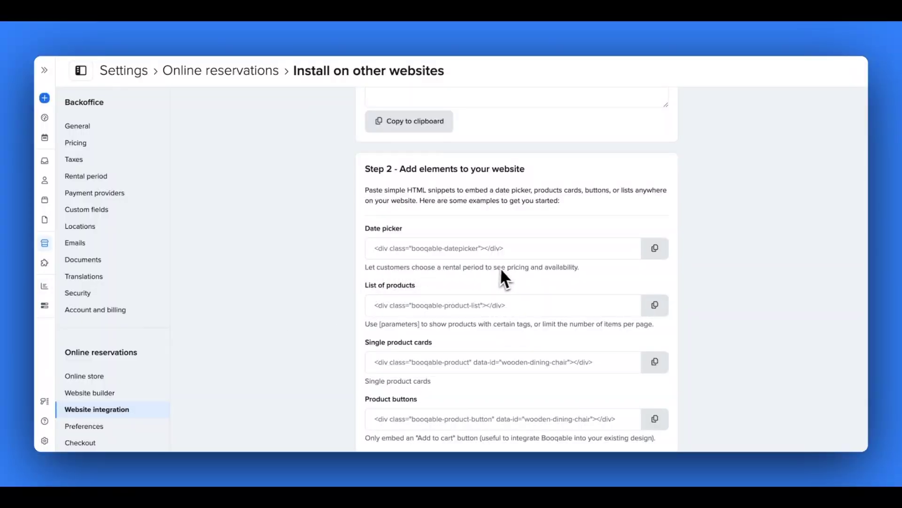
Step: Copy Booqable's date picker snippet and add an empty section with a single column below the hero image in the Duda editor
{"action": "left_click", "coordinate": [655, 256]}
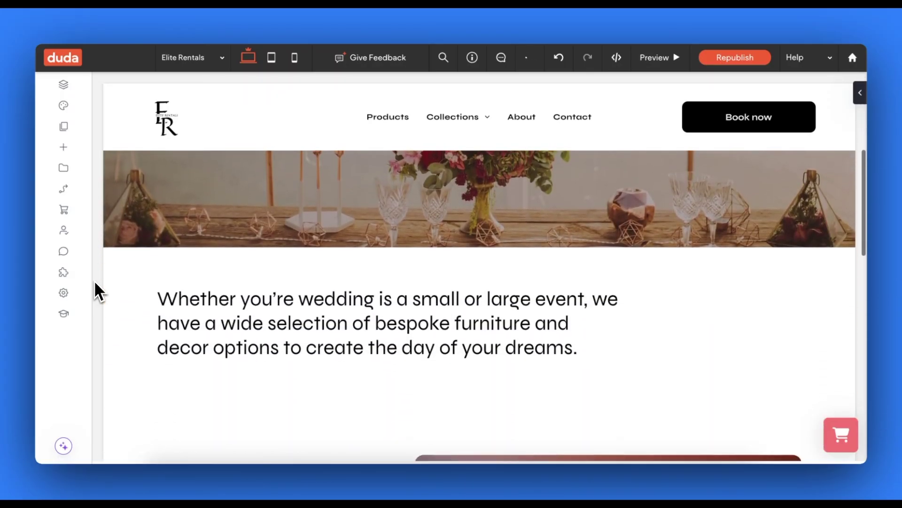
{"action": "left_click", "coordinate": [145, 277]}
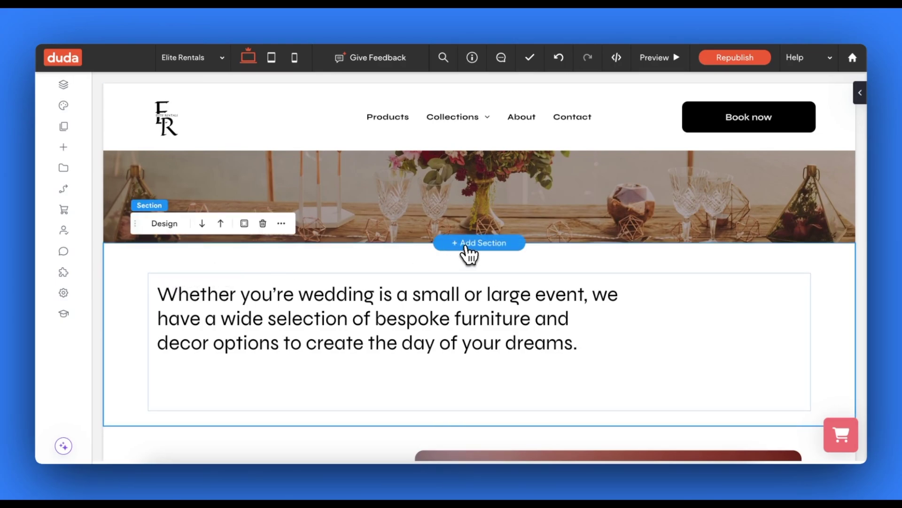
{"action": "left_click", "coordinate": [470, 253]}
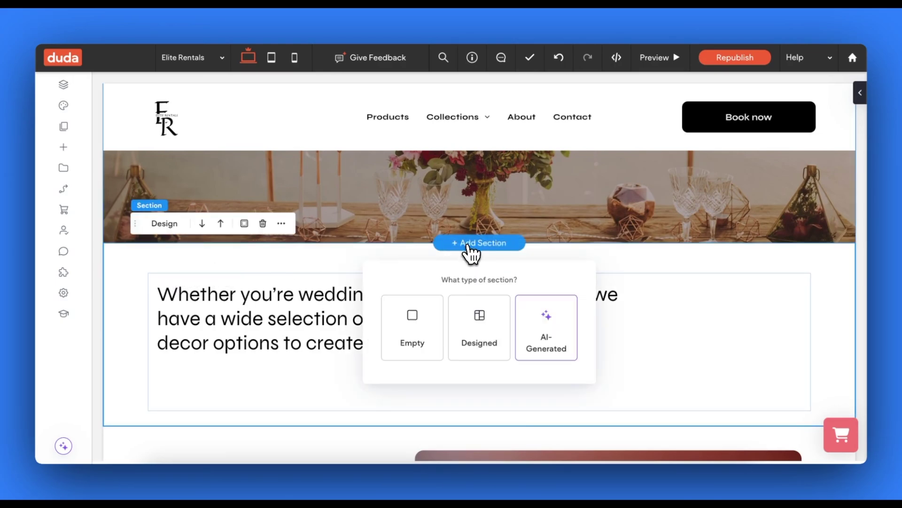
{"action": "left_click", "coordinate": [418, 334]}
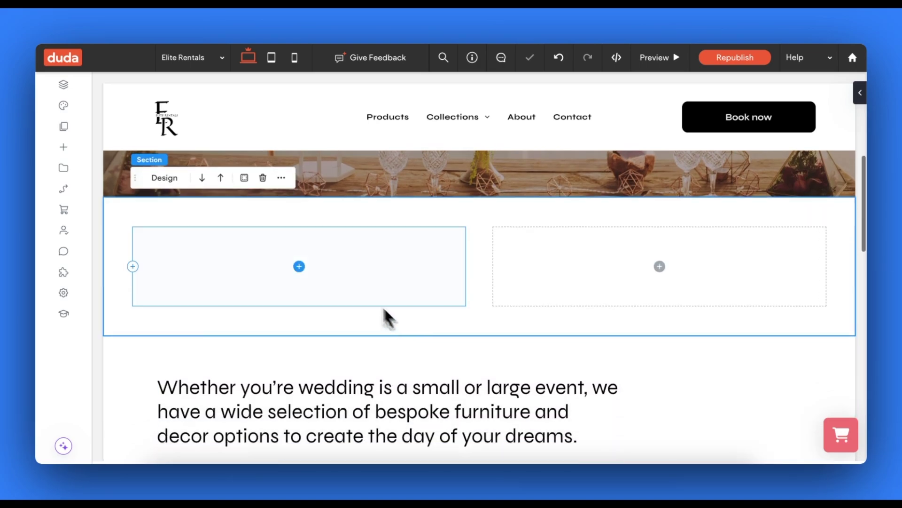
{"action": "left_click", "coordinate": [395, 271]}
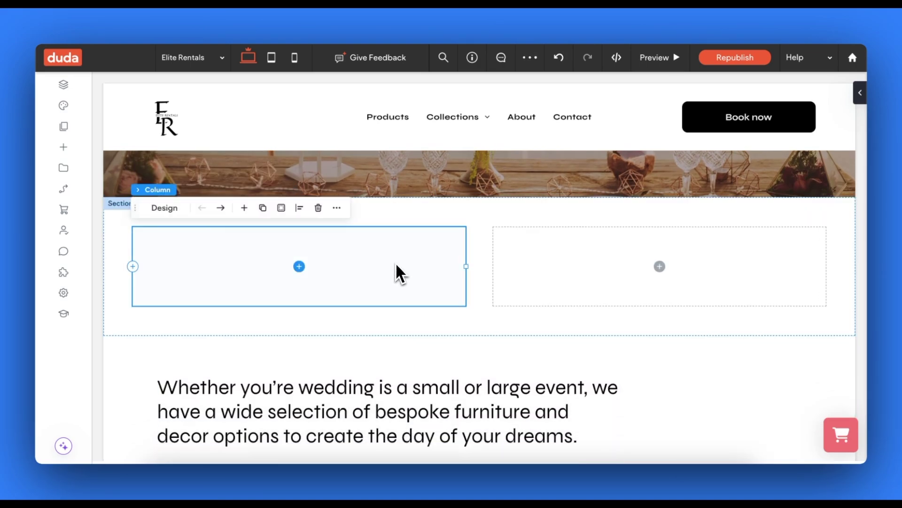
{"action": "left_click", "coordinate": [319, 207]}
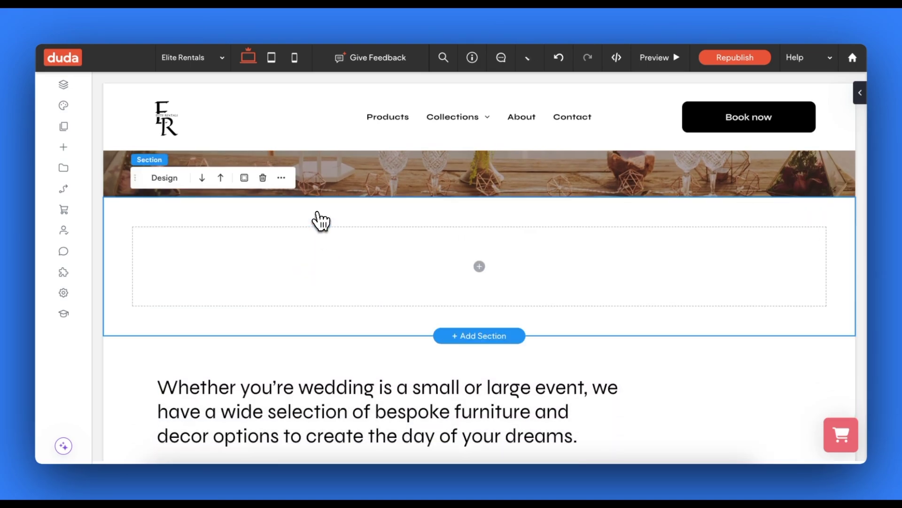
Step: Add an HTML widget to the new section's column, replace its placeholder with <div class="booqable-datepicker"></div>, and update it
{"action": "left_click", "coordinate": [318, 263]}
{"action": "left_click", "coordinate": [480, 266]}
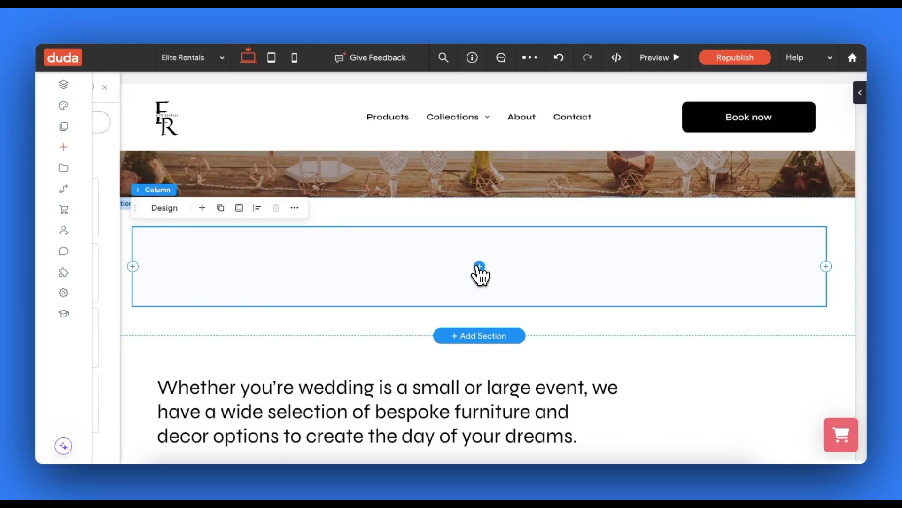
{"action": "left_click_drag", "start_coordinate": [177, 294], "coordinate": [135, 402]}
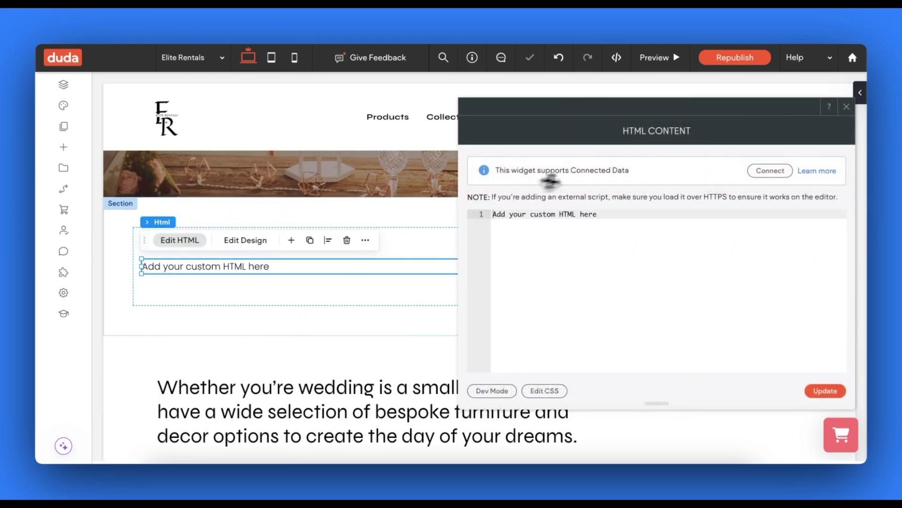
{"action": "left_click_drag", "start_coordinate": [598, 214], "coordinate": [492, 216]}
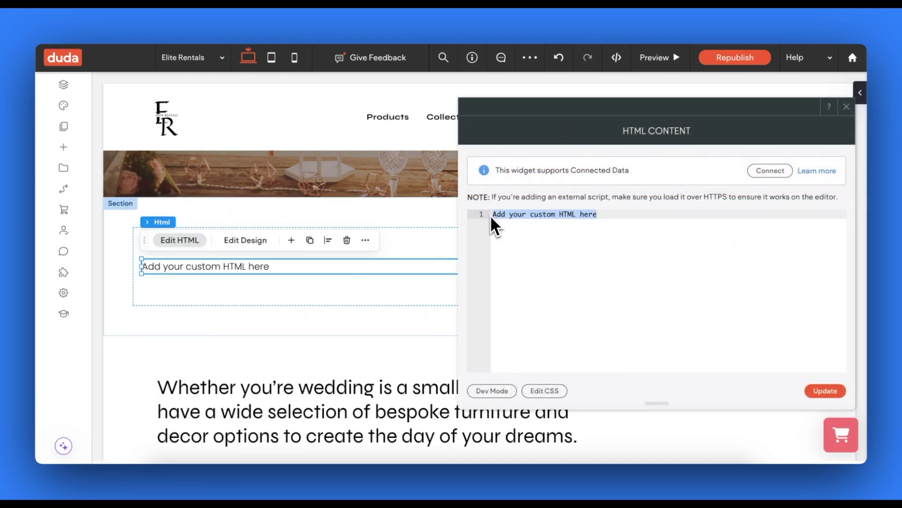
{"action": "key", "text": "ctrl+v"}
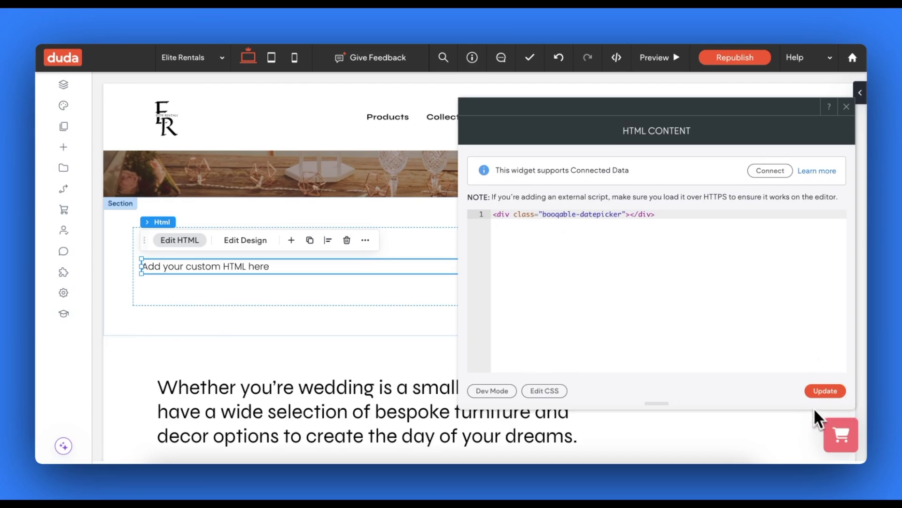
{"action": "left_click", "coordinate": [824, 391]}
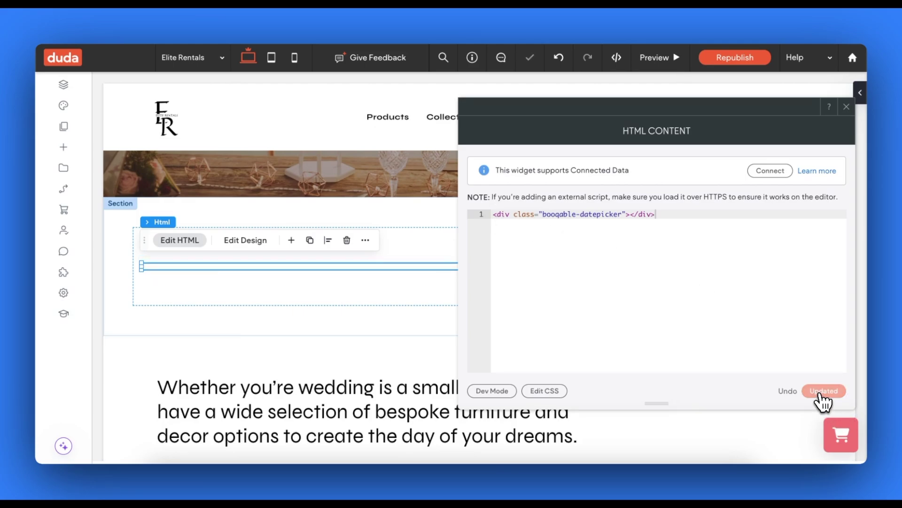
Step: Close the HTML code editor and review the widget's alignment, spacing, size, style and position settings
{"action": "left_click", "coordinate": [846, 107]}
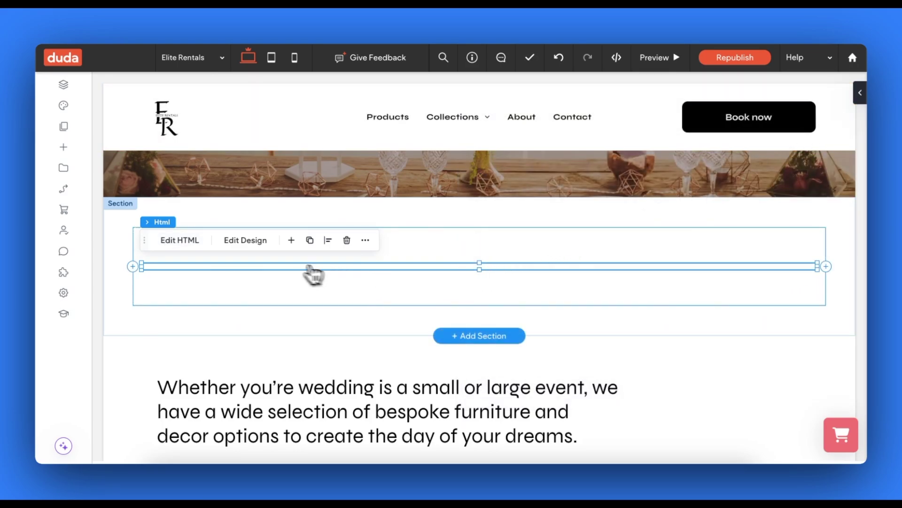
{"action": "left_click", "coordinate": [252, 242]}
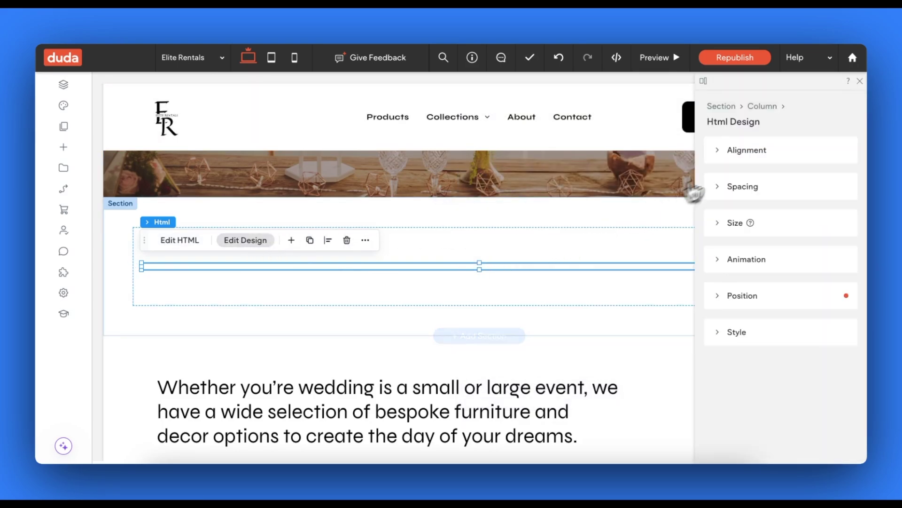
{"action": "left_click", "coordinate": [718, 156]}
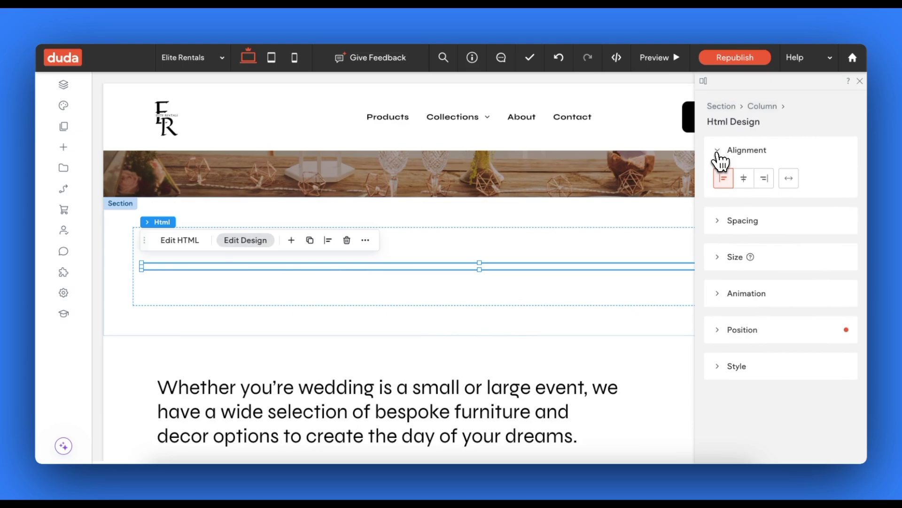
{"action": "left_click", "coordinate": [723, 221]}
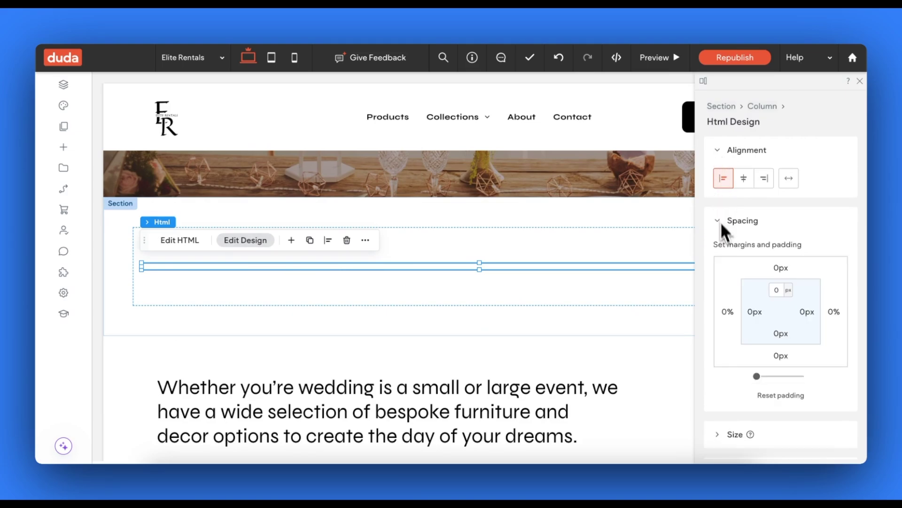
{"action": "scroll", "coordinate": [735, 292], "scroll_direction": "down", "scroll_amount": 3}
{"action": "left_click", "coordinate": [723, 303]}
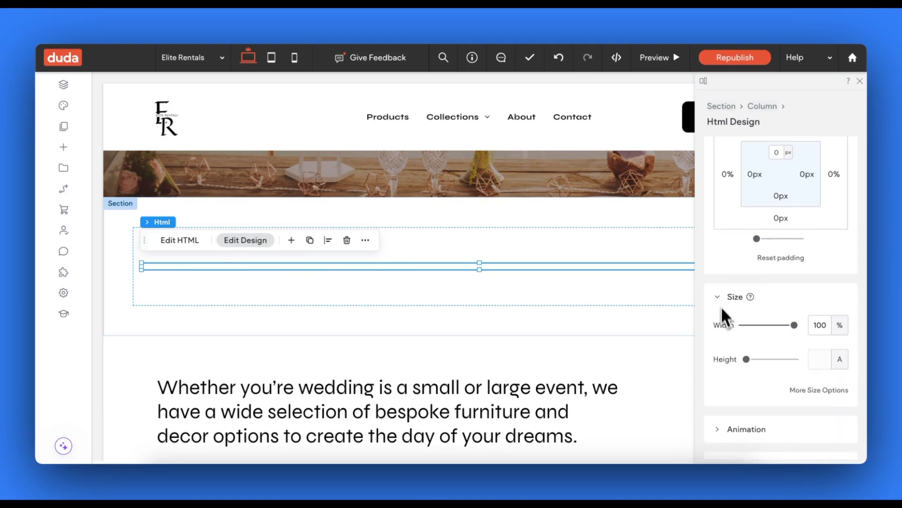
{"action": "scroll", "coordinate": [752, 360], "scroll_direction": "down", "scroll_amount": 3}
{"action": "left_click", "coordinate": [724, 399]}
{"action": "scroll", "coordinate": [726, 403], "scroll_direction": "down", "scroll_amount": 2}
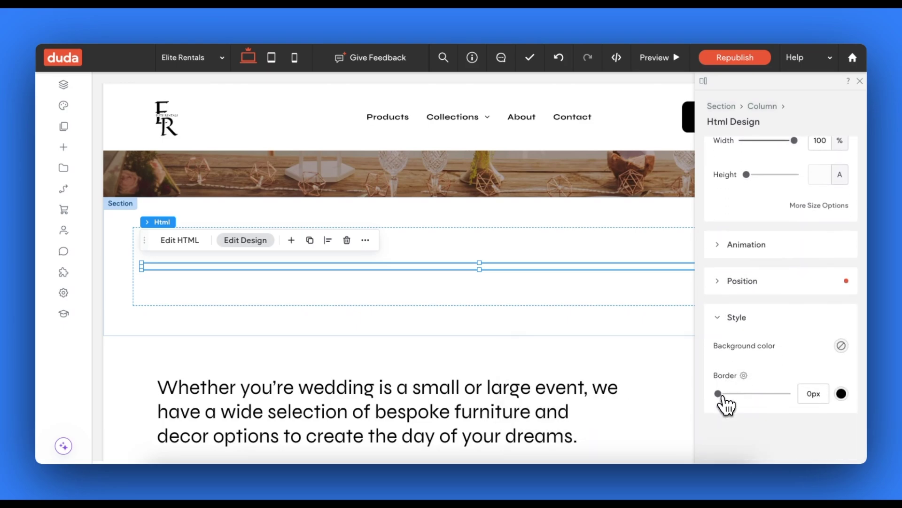
{"action": "left_click", "coordinate": [728, 296]}
{"action": "scroll", "coordinate": [729, 311], "scroll_direction": "up", "scroll_amount": 5}
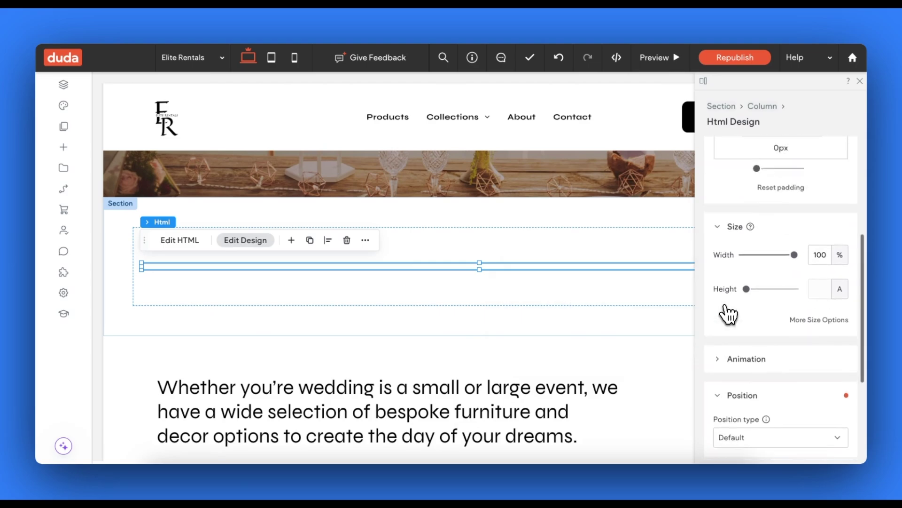
{"action": "left_click", "coordinate": [860, 80]}
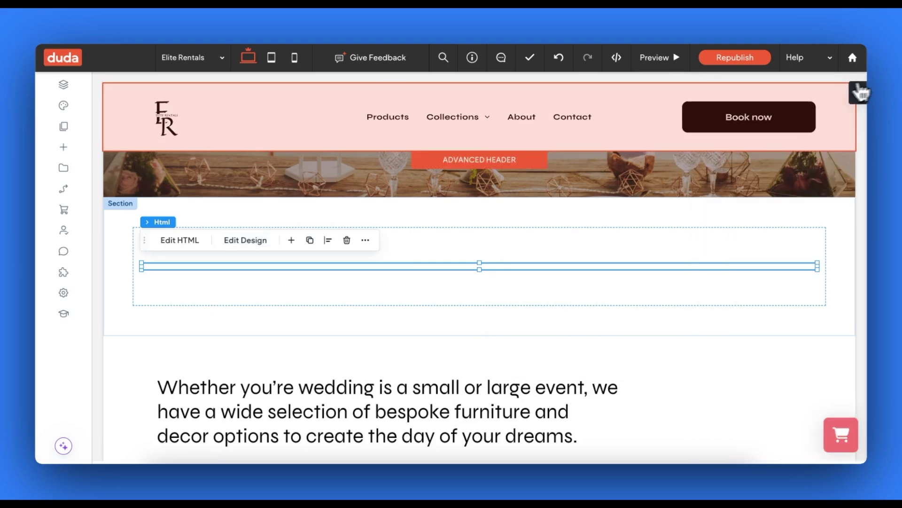
Step: Make the date picker's section full bleed, with 0% spacing between columns, 0 px top padding and 0 px height
{"action": "left_click", "coordinate": [444, 235]}
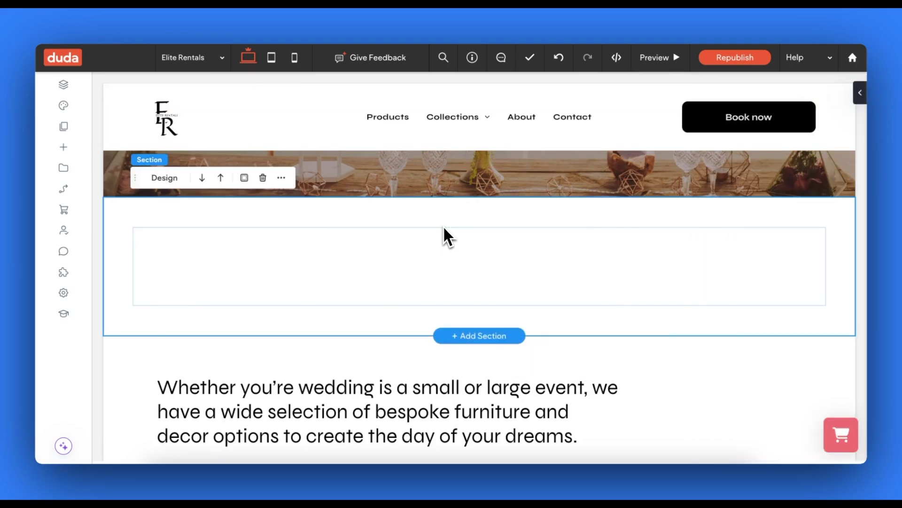
{"action": "left_click", "coordinate": [168, 183]}
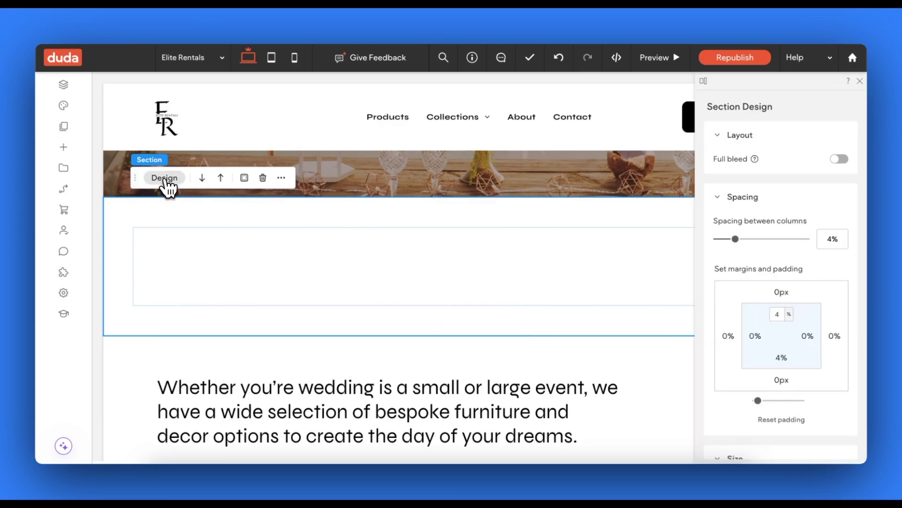
{"action": "left_click", "coordinate": [841, 160]}
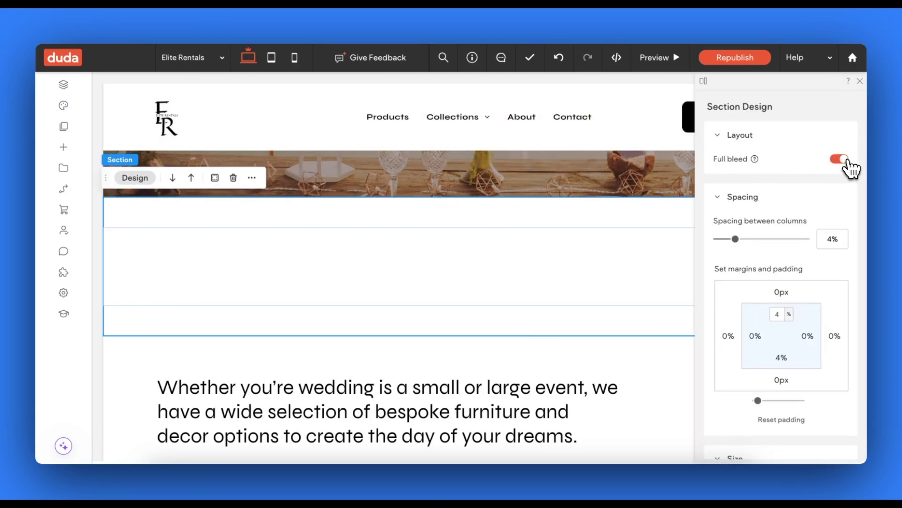
{"action": "left_click_drag", "start_coordinate": [736, 239], "coordinate": [718, 239]}
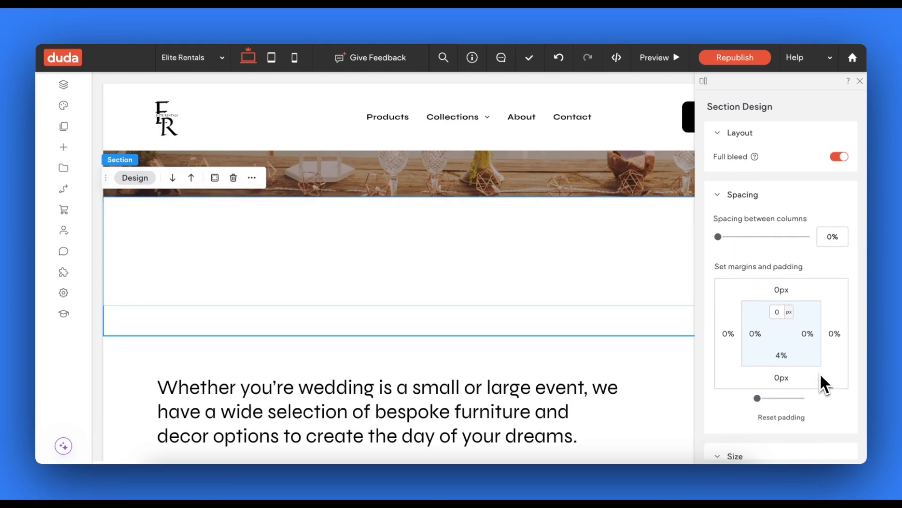
{"action": "scroll", "coordinate": [820, 373], "scroll_direction": "down", "scroll_amount": 3}
{"action": "left_click_drag", "start_coordinate": [758, 359], "coordinate": [746, 360]}
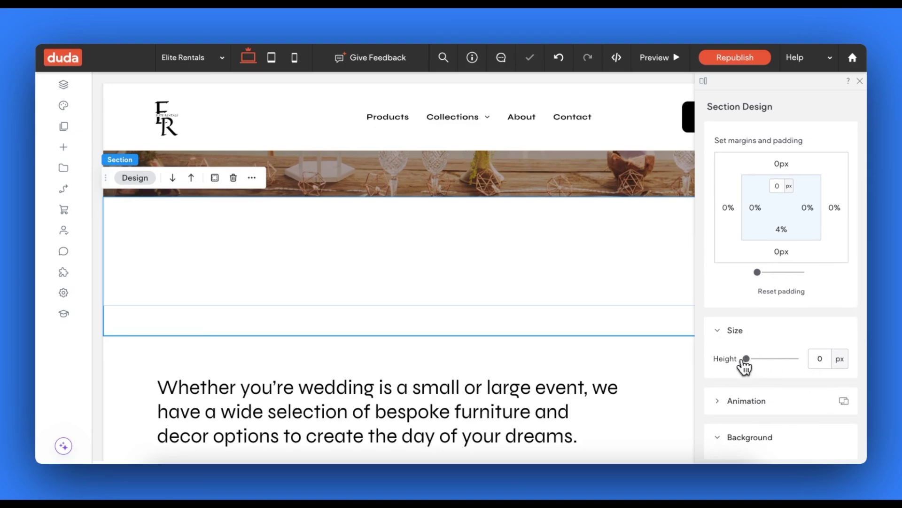
Step: Turn on the date picker section's shadow, close its design settings and republish the site
{"action": "scroll", "coordinate": [744, 367], "scroll_direction": "down", "scroll_amount": 6}
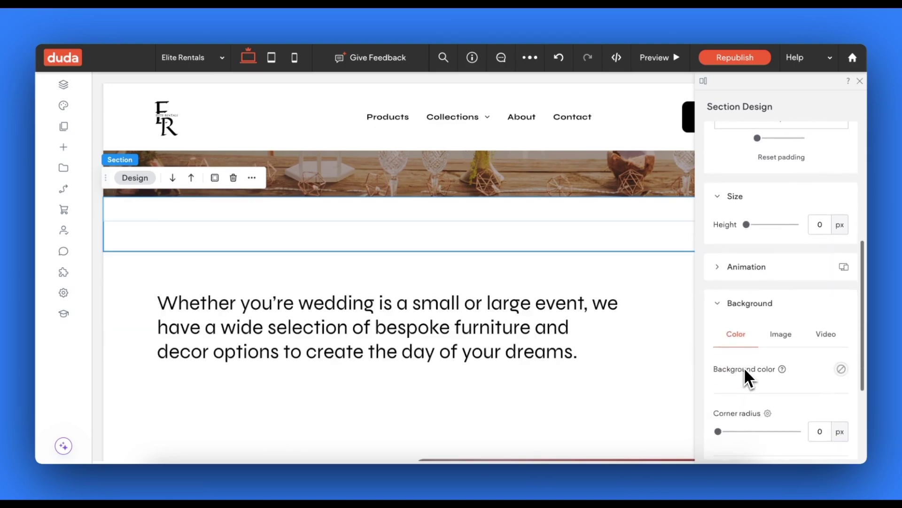
{"action": "left_click", "coordinate": [839, 394]}
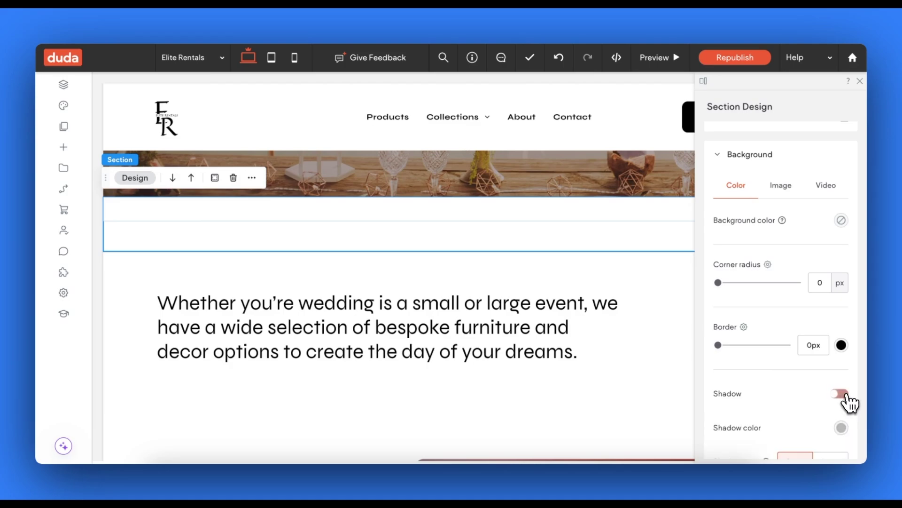
{"action": "scroll", "coordinate": [794, 412], "scroll_direction": "down", "scroll_amount": 2}
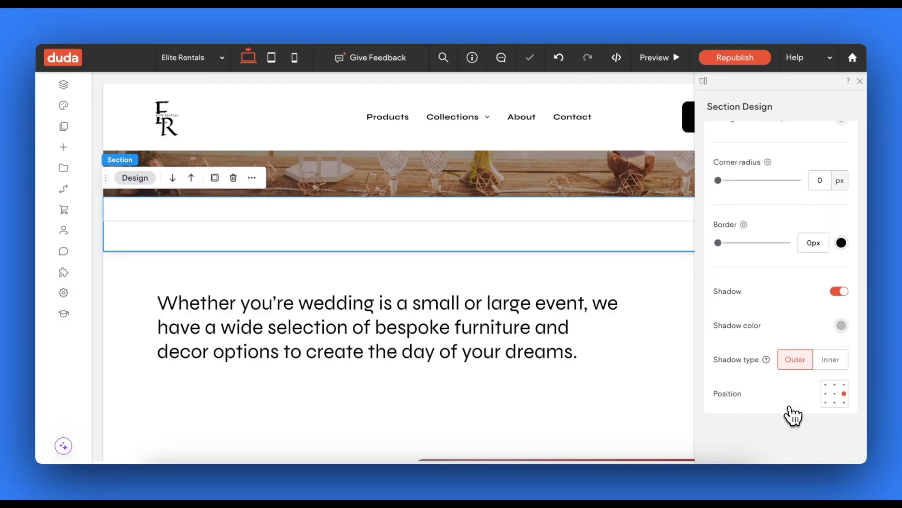
{"action": "scroll", "coordinate": [793, 414], "scroll_direction": "up", "scroll_amount": 5}
{"action": "scroll", "coordinate": [799, 386], "scroll_direction": "up", "scroll_amount": 3}
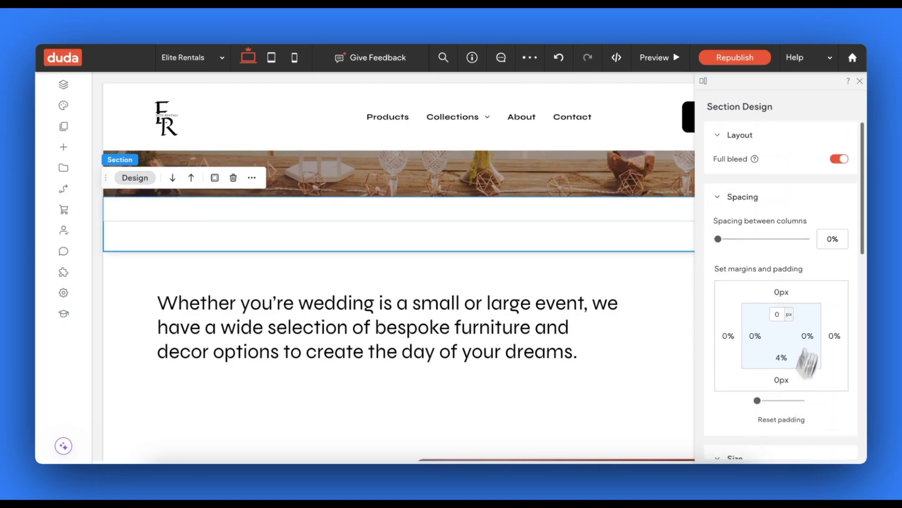
{"action": "left_click", "coordinate": [860, 81]}
{"action": "scroll", "coordinate": [736, 237], "scroll_direction": "up", "scroll_amount": 3}
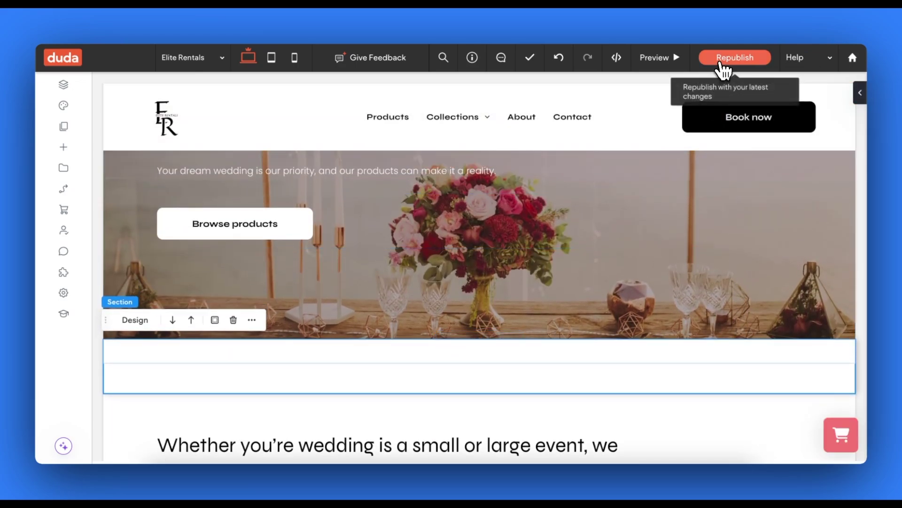
{"action": "left_click", "coordinate": [722, 64]}
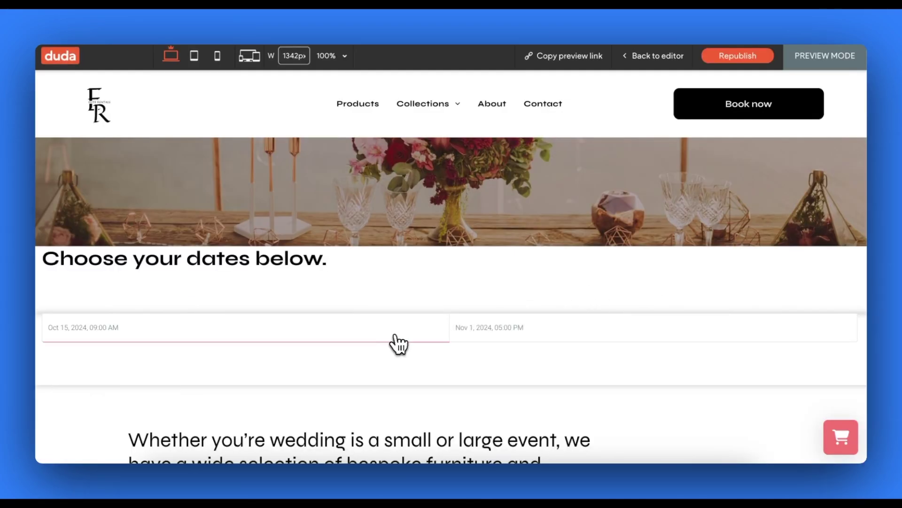
Step: Use the embedded date picker in the site preview to choose pickup on 17-10-2024 and return on 03-11-2024
{"action": "left_click", "coordinate": [386, 337]}
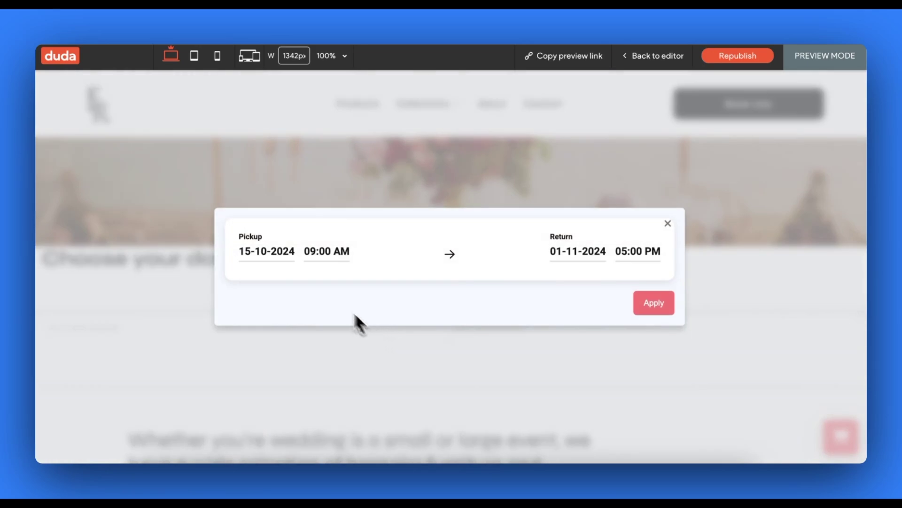
{"action": "left_click", "coordinate": [289, 256]}
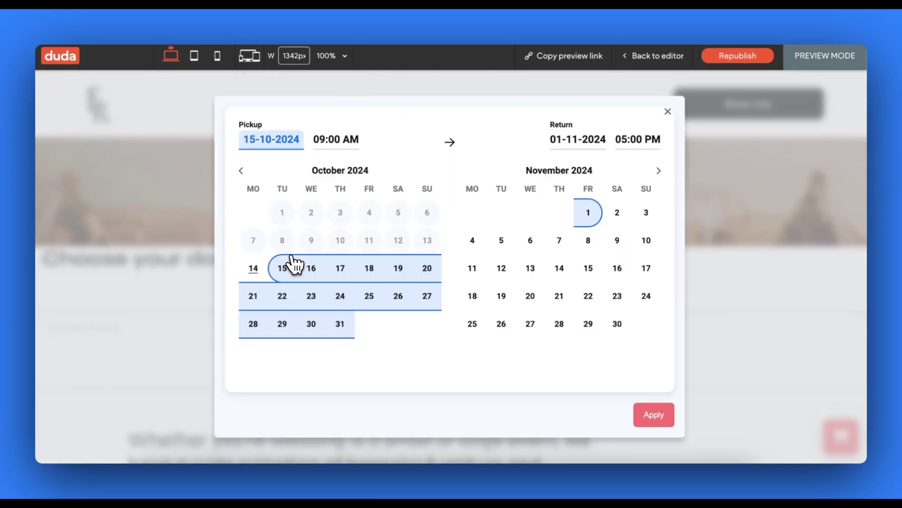
{"action": "left_click", "coordinate": [356, 275]}
{"action": "left_click", "coordinate": [322, 306]}
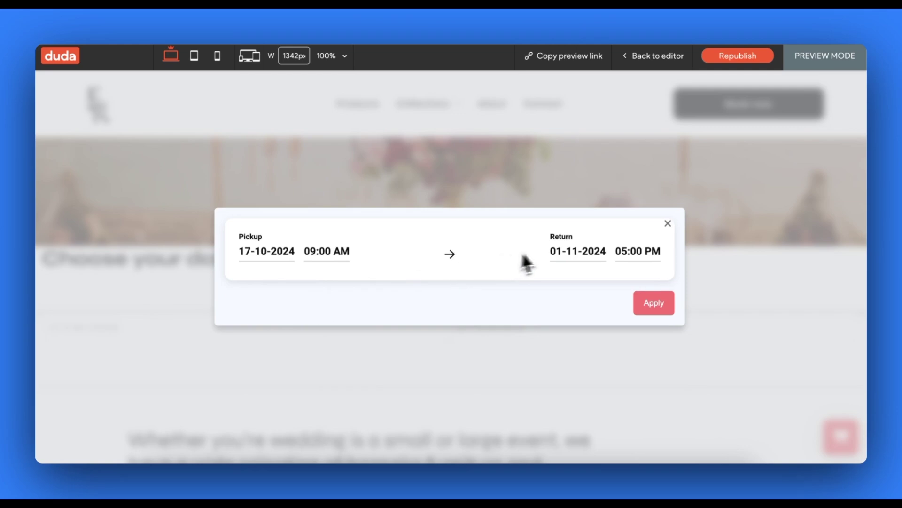
{"action": "left_click", "coordinate": [555, 256]}
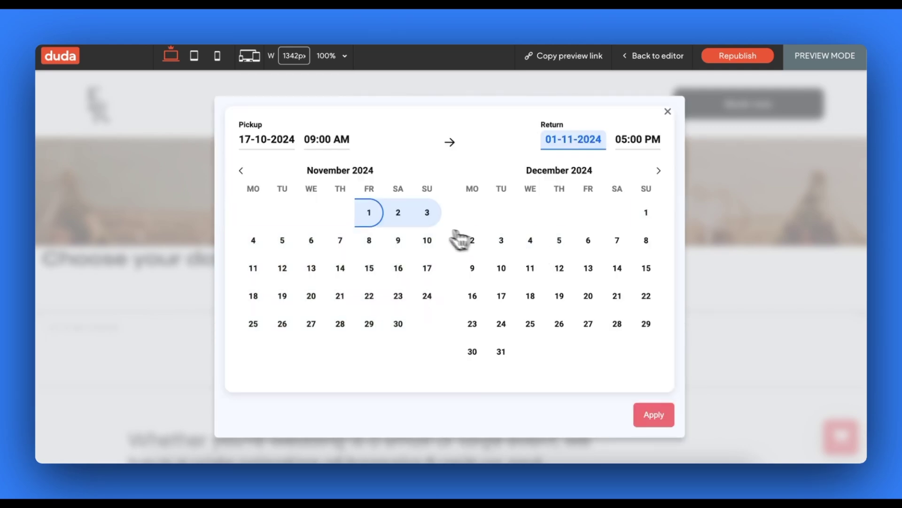
{"action": "left_click", "coordinate": [428, 221]}
{"action": "left_click", "coordinate": [625, 364]}
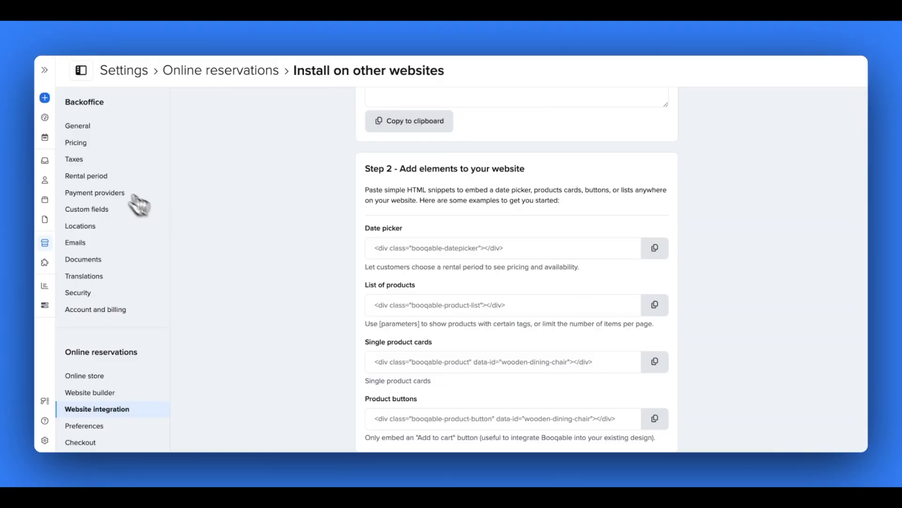
Step: Switch to Booqable, open the rental period settings and select fixed durations for choosing rental periods
{"action": "left_click", "coordinate": [87, 178]}
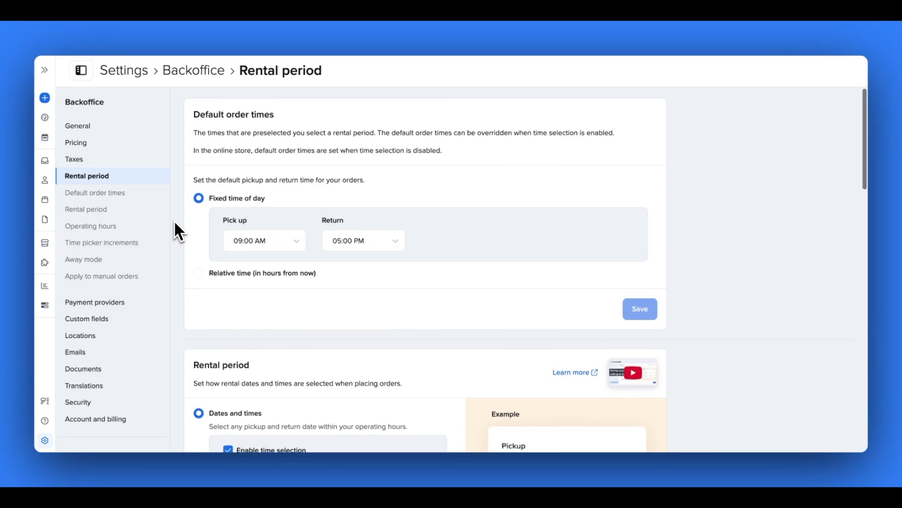
{"action": "scroll", "coordinate": [175, 222], "scroll_direction": "down", "scroll_amount": 3}
{"action": "scroll", "coordinate": [174, 223], "scroll_direction": "down", "scroll_amount": 2}
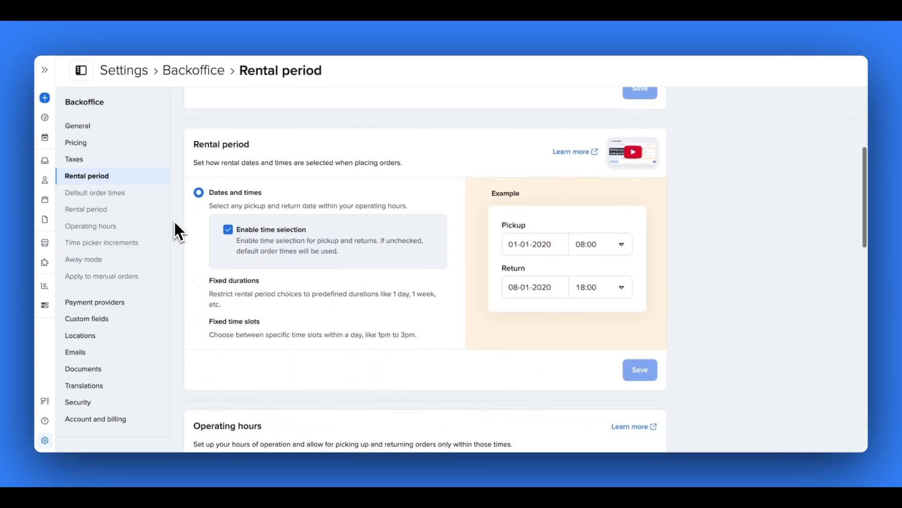
{"action": "left_click", "coordinate": [201, 281]}
{"action": "scroll", "coordinate": [205, 292], "scroll_direction": "down", "scroll_amount": 2}
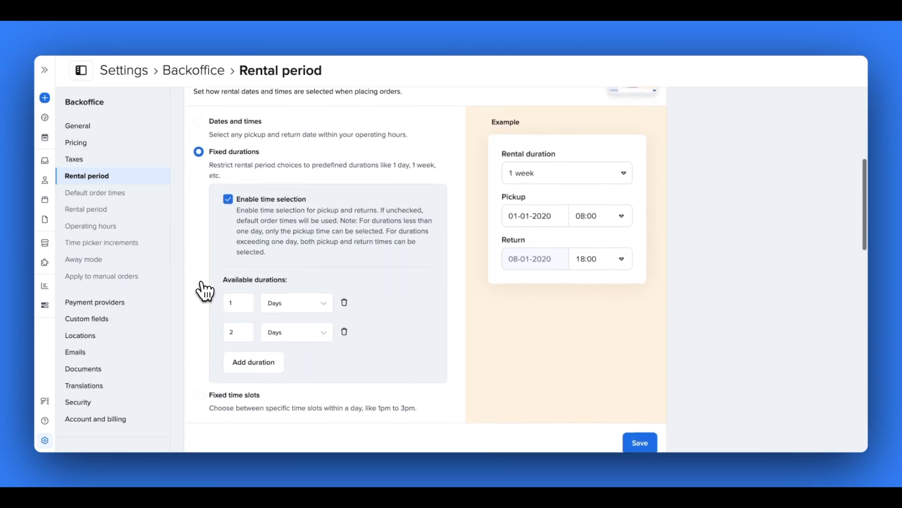
Step: Set the time picker increments to 60 minutes and review the away mode and manual order settings
{"action": "scroll", "coordinate": [205, 291], "scroll_direction": "down", "scroll_amount": 6}
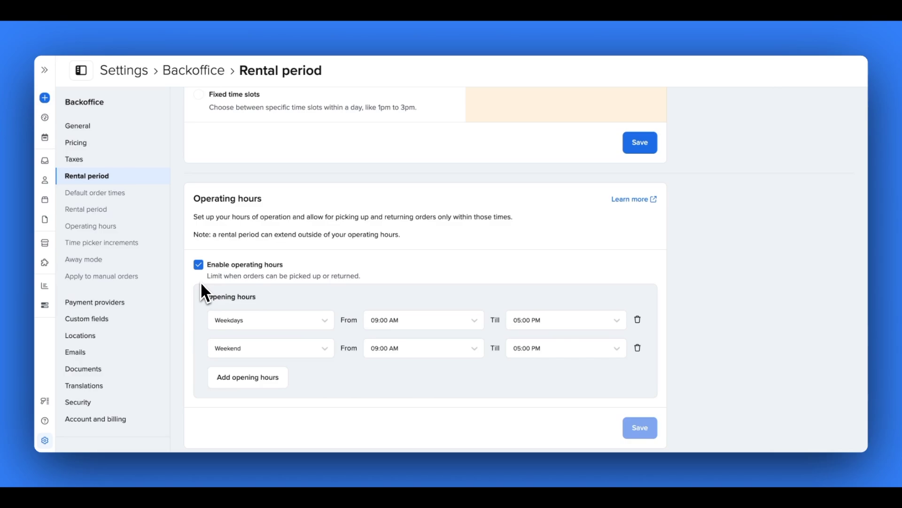
{"action": "scroll", "coordinate": [201, 284], "scroll_direction": "down", "scroll_amount": 6}
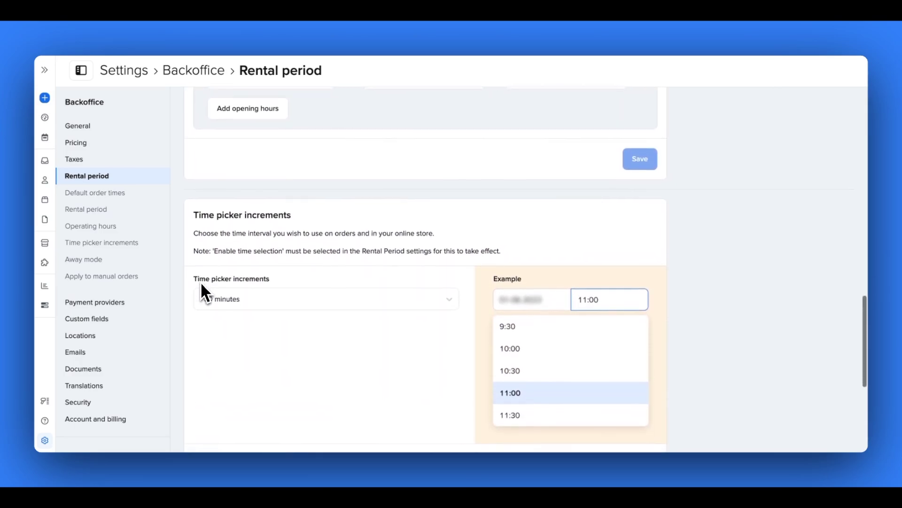
{"action": "left_click", "coordinate": [203, 287]}
{"action": "left_click", "coordinate": [217, 348]}
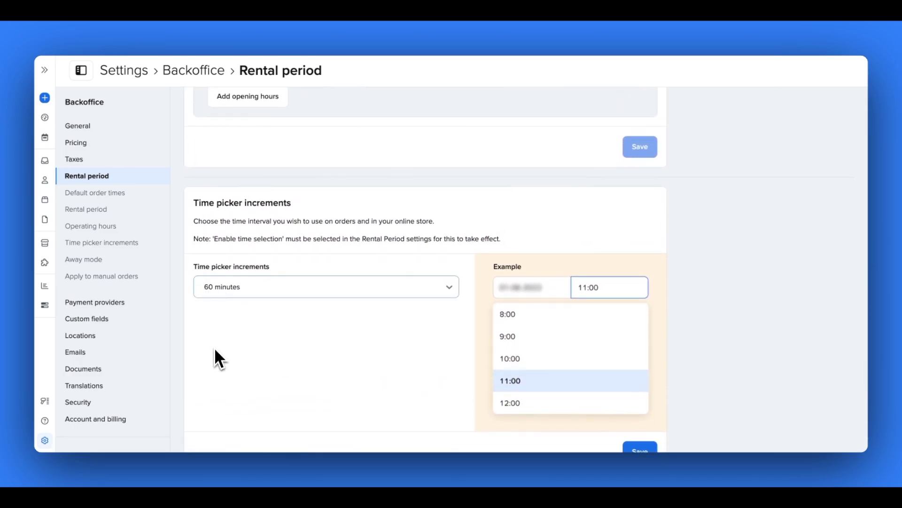
{"action": "scroll", "coordinate": [215, 350], "scroll_direction": "down", "scroll_amount": 7}
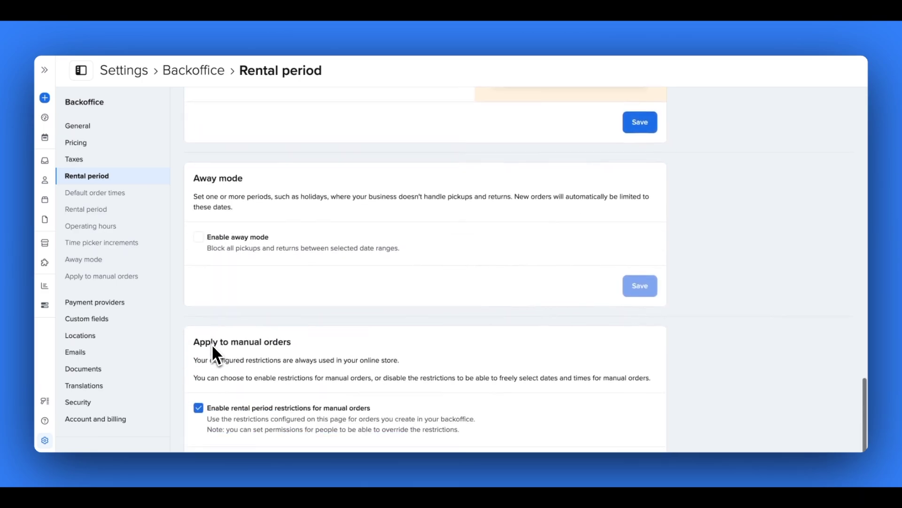
Step: Examine product availability and rental prices for the chosen period on the Products page of the Duda preview
{"action": "scroll", "coordinate": [211, 351], "scroll_direction": "down", "scroll_amount": 1}
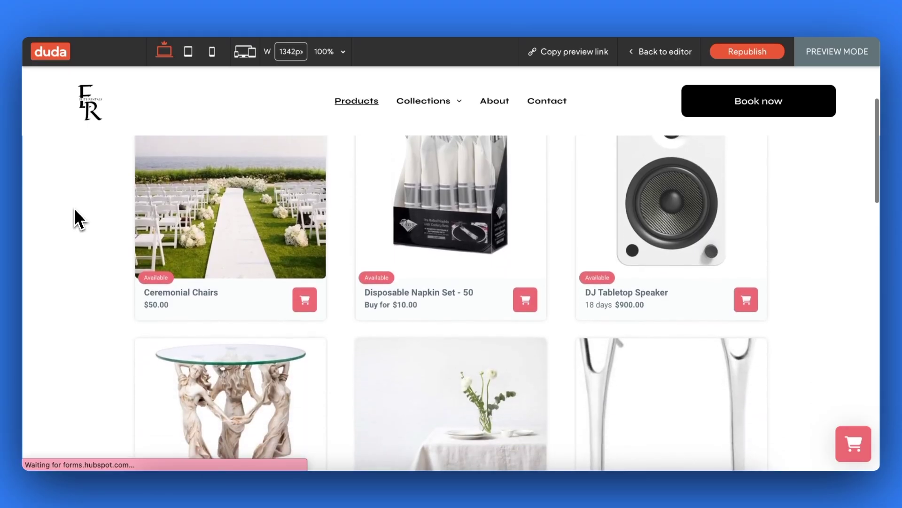
{"action": "scroll", "coordinate": [75, 211], "scroll_direction": "down", "scroll_amount": 4}
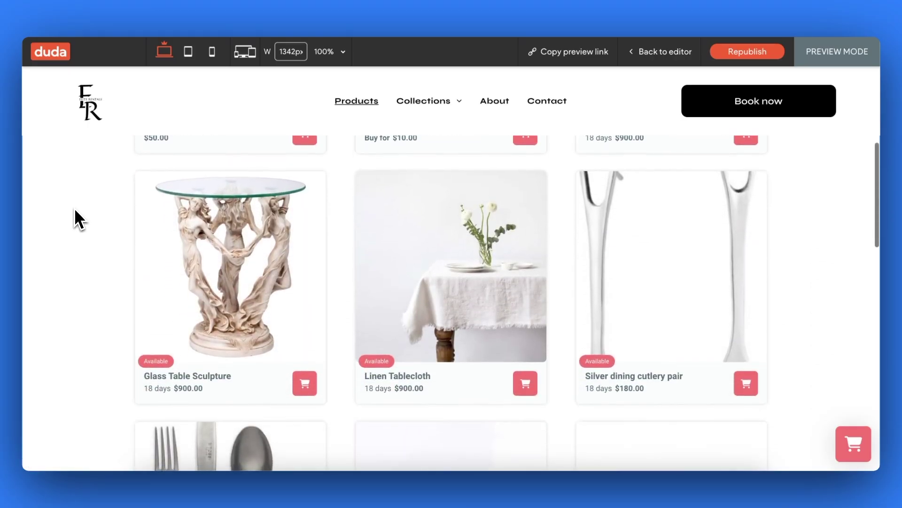
{"action": "scroll", "coordinate": [75, 211], "scroll_direction": "down", "scroll_amount": 8}
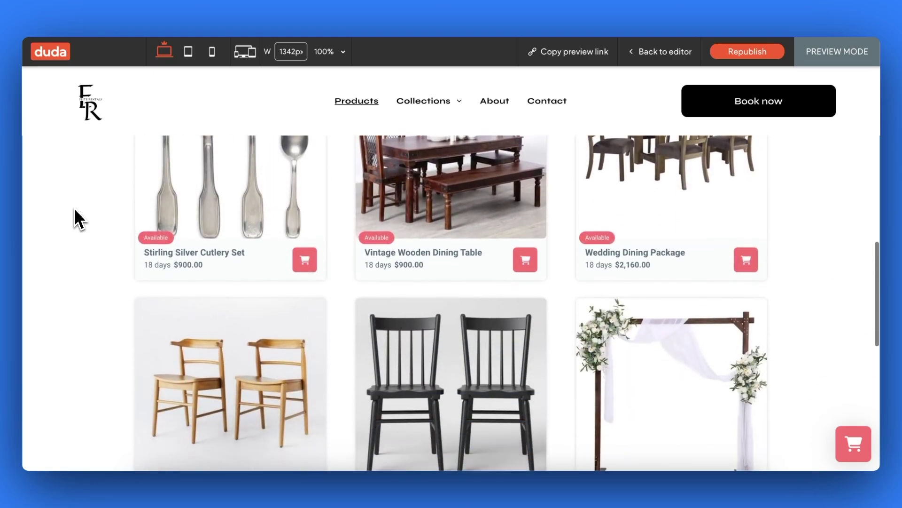
{"action": "scroll", "coordinate": [74, 207], "scroll_direction": "down", "scroll_amount": 2}
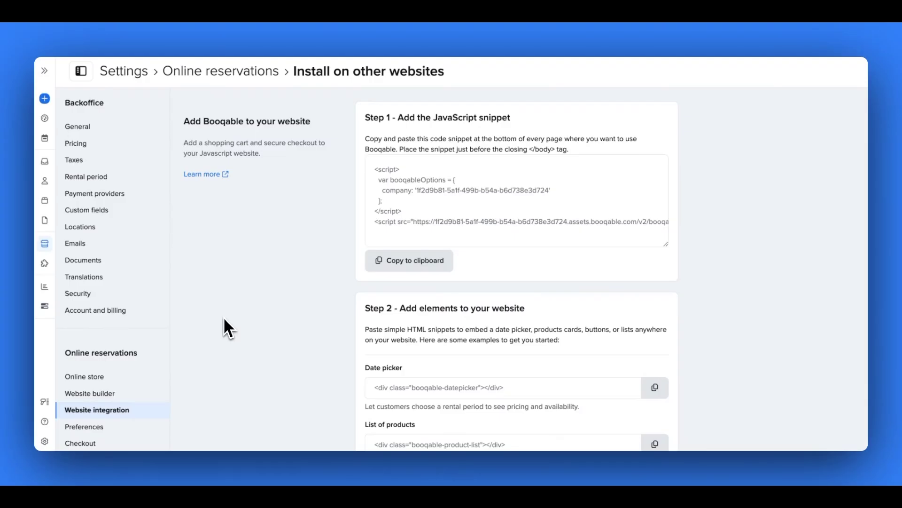
Step: Copy the List of products embed snippet from Booqable's website integration page, switch to Duda and open the Products page for editing
{"action": "scroll", "coordinate": [224, 319], "scroll_direction": "down", "scroll_amount": 3}
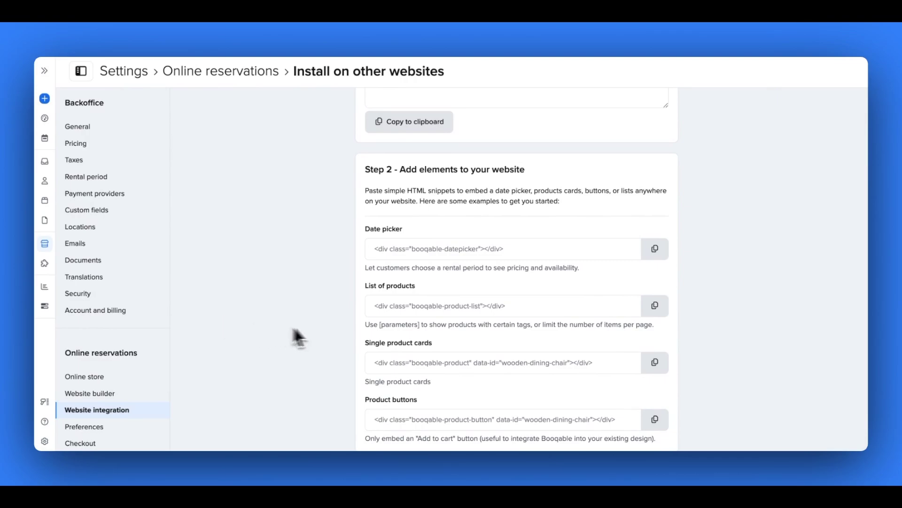
{"action": "left_click", "coordinate": [656, 309]}
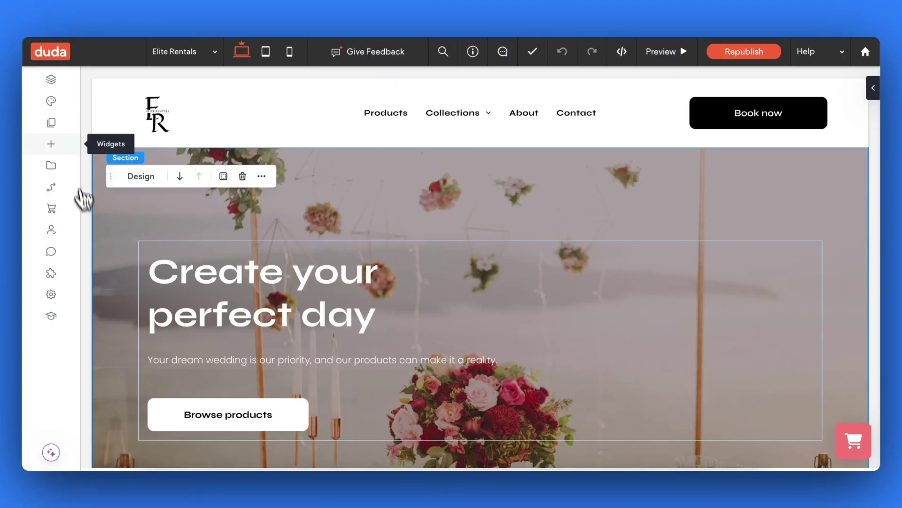
{"action": "left_click", "coordinate": [53, 130]}
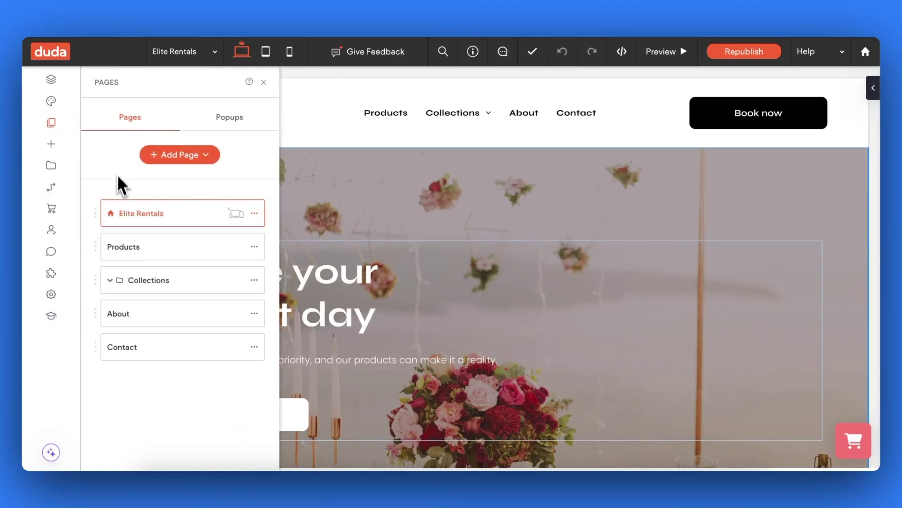
{"action": "left_click", "coordinate": [174, 259]}
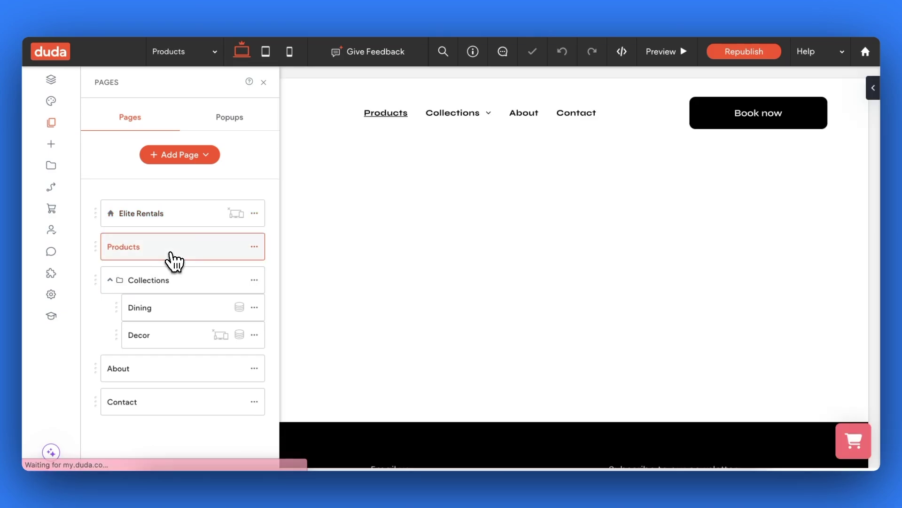
Step: Add an HTML widget to the empty Products page section and set its code to <div class="booqable-product-list"></div>
{"action": "left_click", "coordinate": [372, 255]}
{"action": "left_click", "coordinate": [480, 278]}
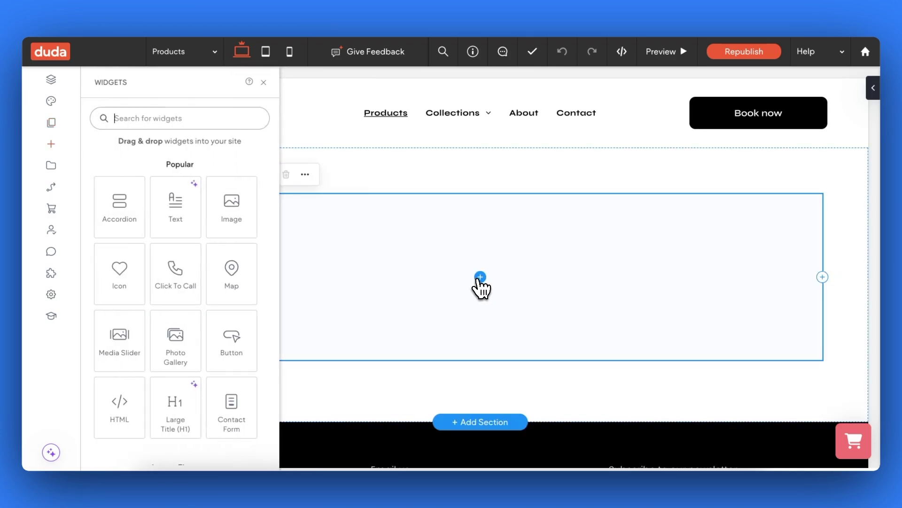
{"action": "left_click", "coordinate": [130, 410]}
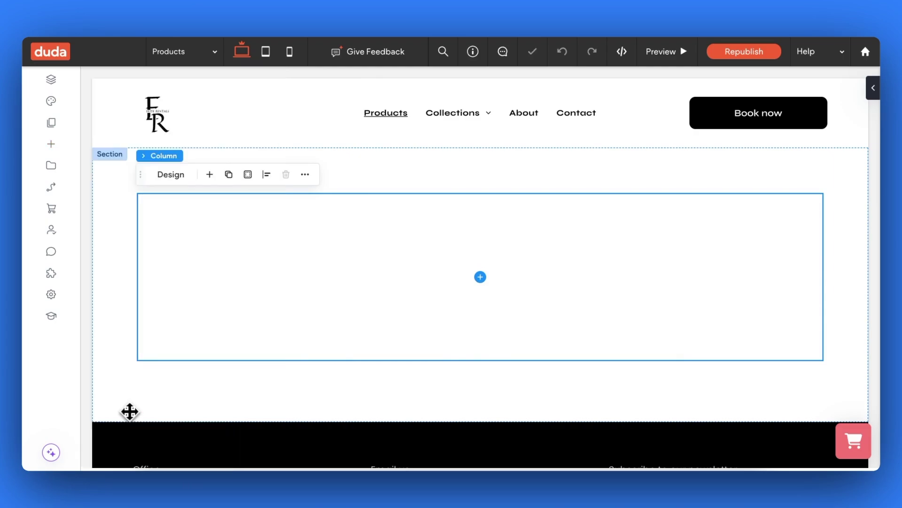
{"action": "key", "text": "ctrl+v"}
{"action": "left_click", "coordinate": [827, 397]}
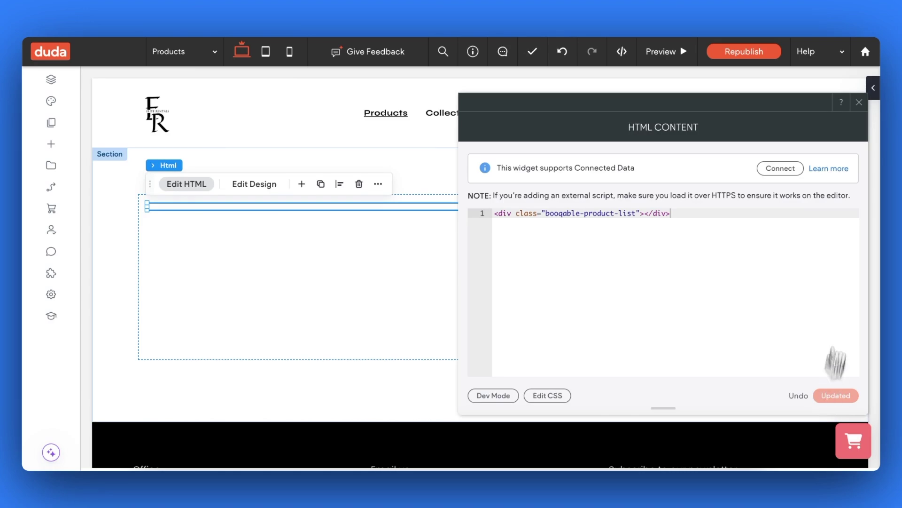
{"action": "left_click", "coordinate": [860, 109]}
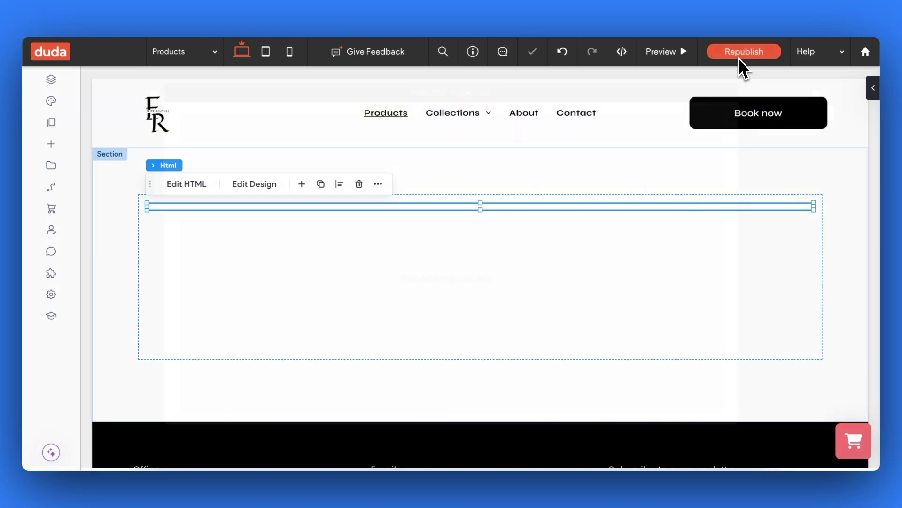
Step: Republish the site and review the embedded product list on the Products page in preview mode
{"action": "left_click", "coordinate": [739, 53]}
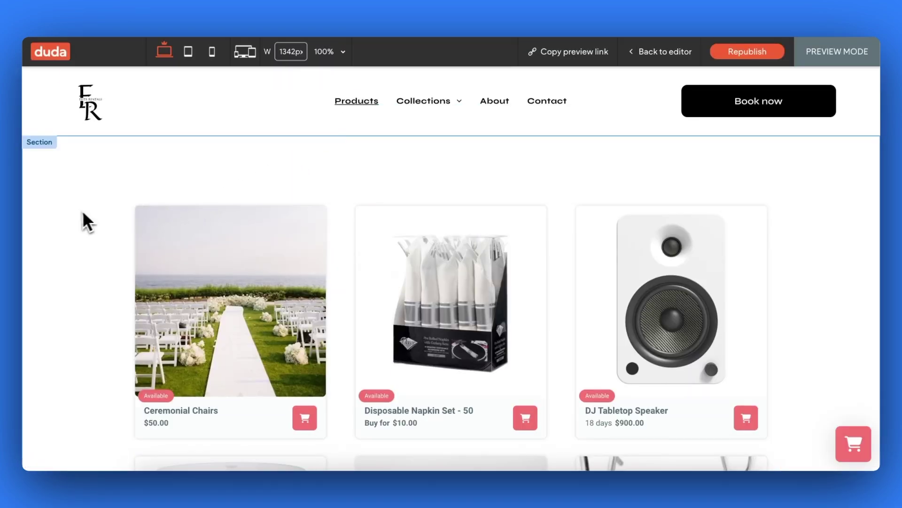
{"action": "scroll", "coordinate": [75, 210], "scroll_direction": "down", "scroll_amount": 2}
{"action": "scroll", "coordinate": [75, 211], "scroll_direction": "down", "scroll_amount": 5}
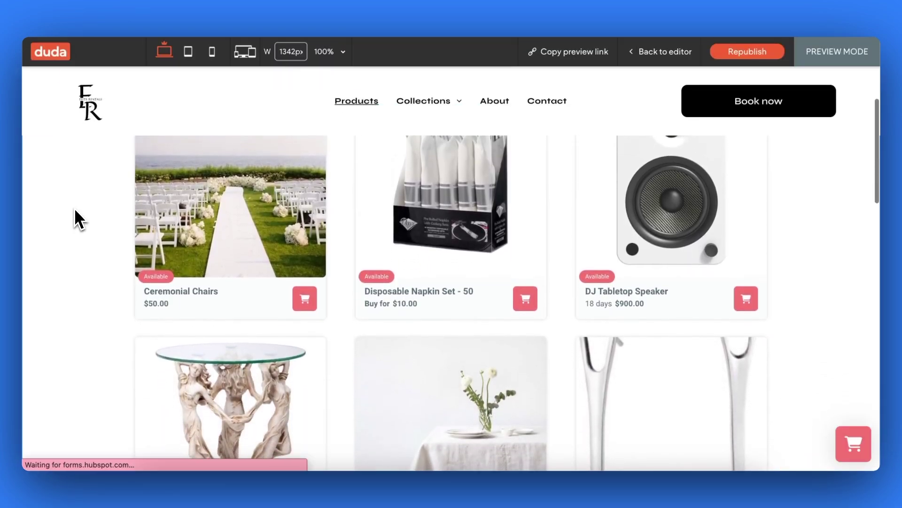
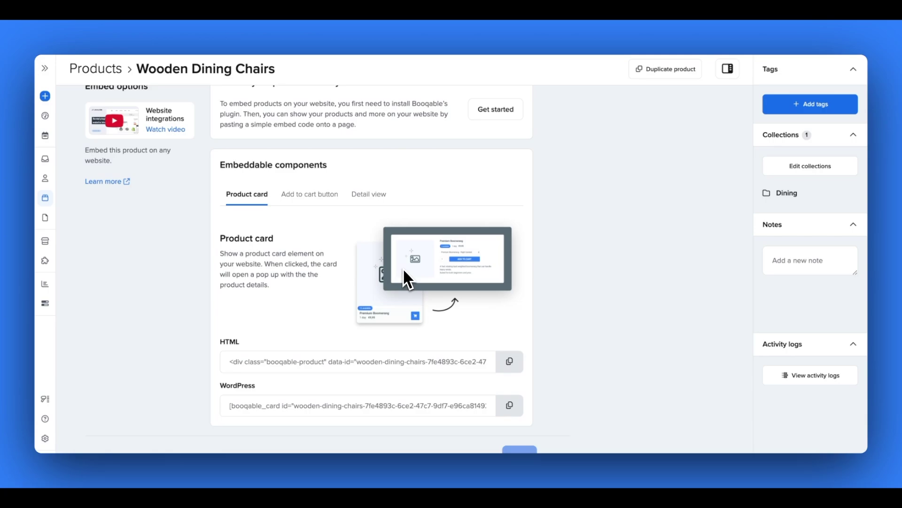
Step: Review the Detail view embed option for Wooden Dining Chairs in Booqable, and copy the Product card HTML snippet
{"action": "left_click", "coordinate": [367, 199]}
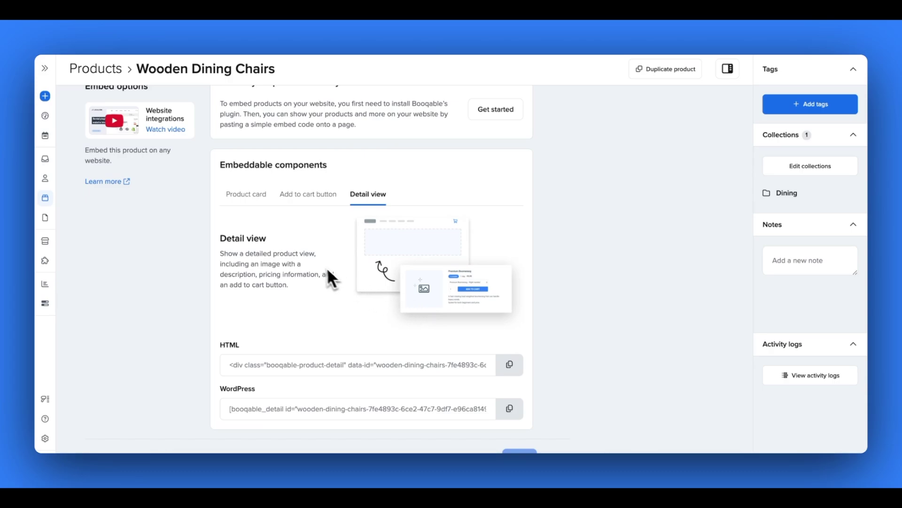
{"action": "left_click", "coordinate": [242, 207]}
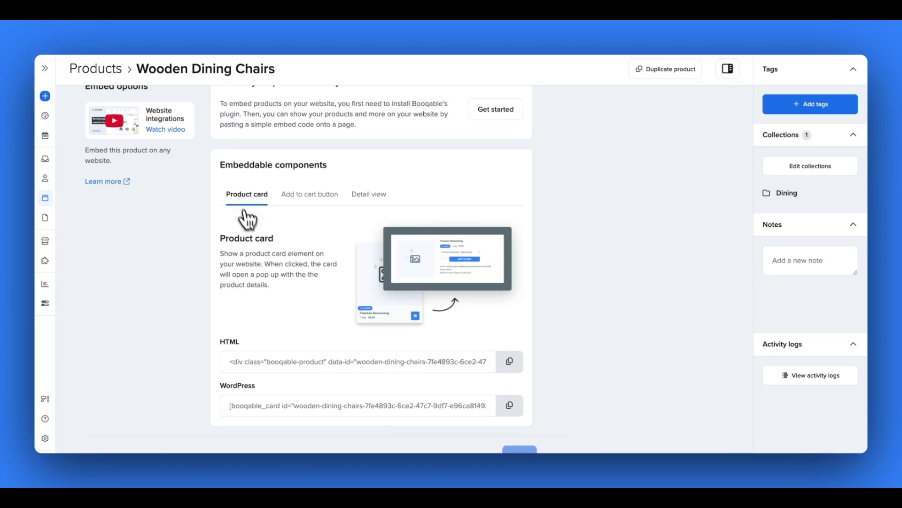
{"action": "left_click", "coordinate": [511, 366]}
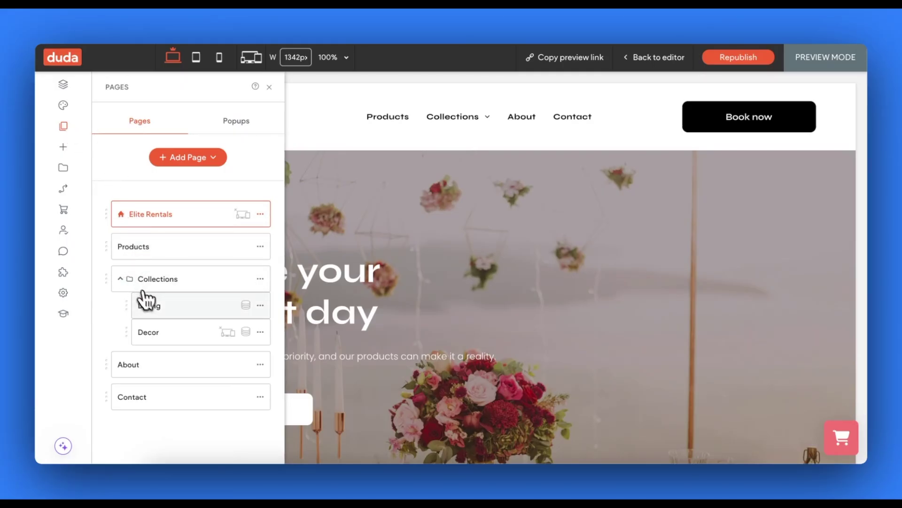
Step: Switch to Duda, open the Dining collection page and insert an HTML widget in the empty section below the heading
{"action": "left_click", "coordinate": [191, 312]}
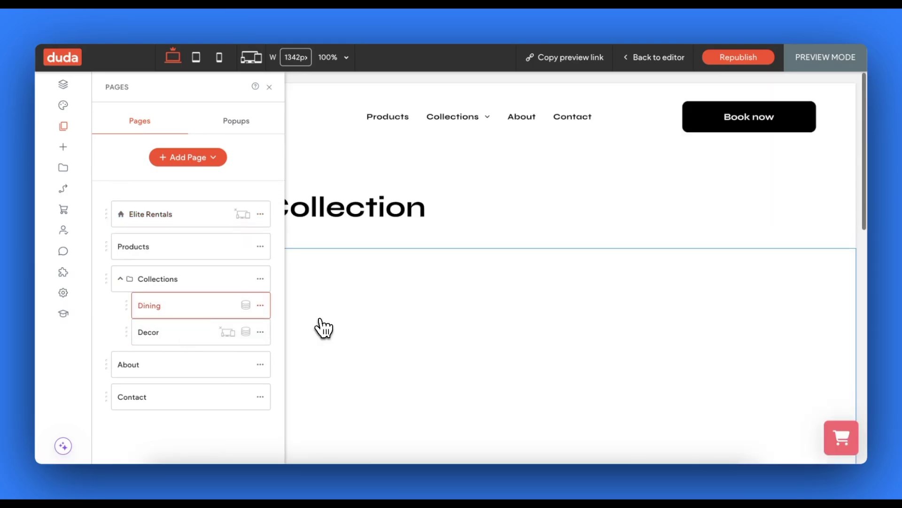
{"action": "left_click", "coordinate": [270, 89]}
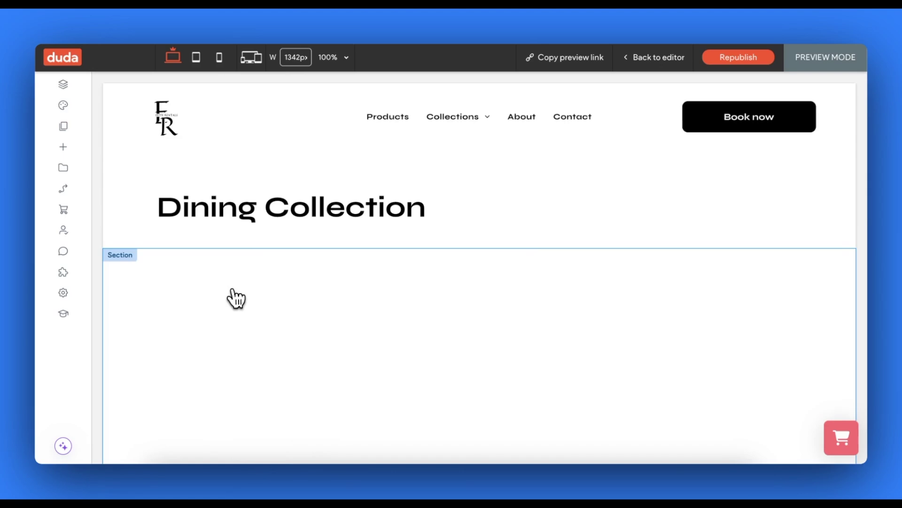
{"action": "scroll", "coordinate": [235, 299], "scroll_direction": "down", "scroll_amount": 2}
{"action": "scroll", "coordinate": [235, 300], "scroll_direction": "up", "scroll_amount": 1}
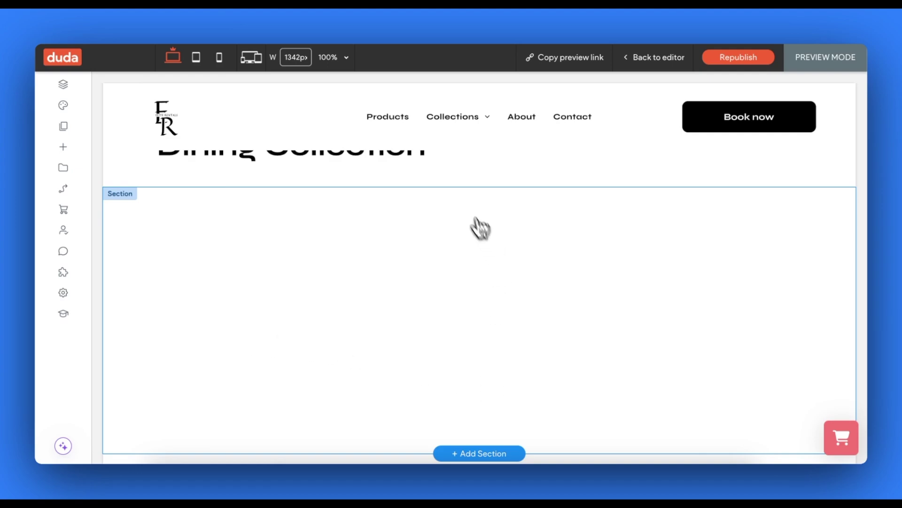
{"action": "left_click", "coordinate": [453, 191]}
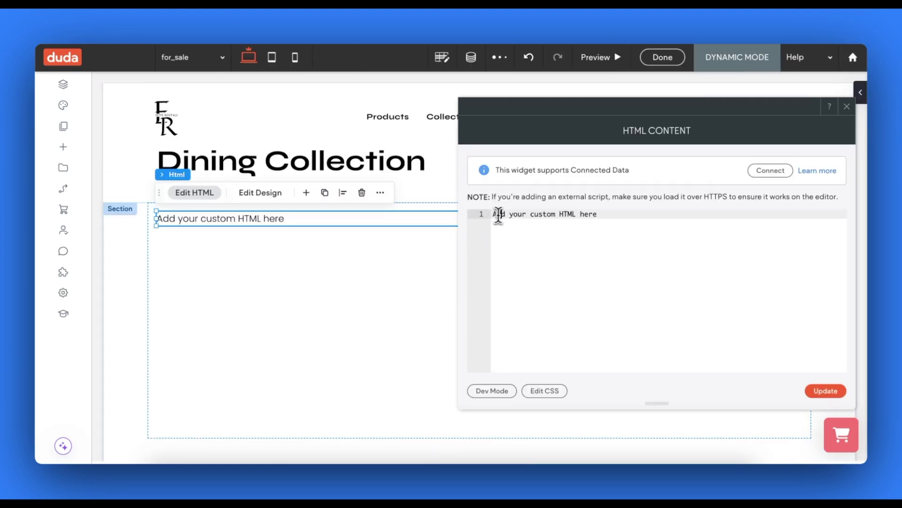
Step: Replace the HTML widget's placeholder text with the copied Wooden Dining Chairs product card snippet and update the widget
{"action": "triple_click", "coordinate": [499, 215]}
{"action": "key", "text": "BackSpace"}
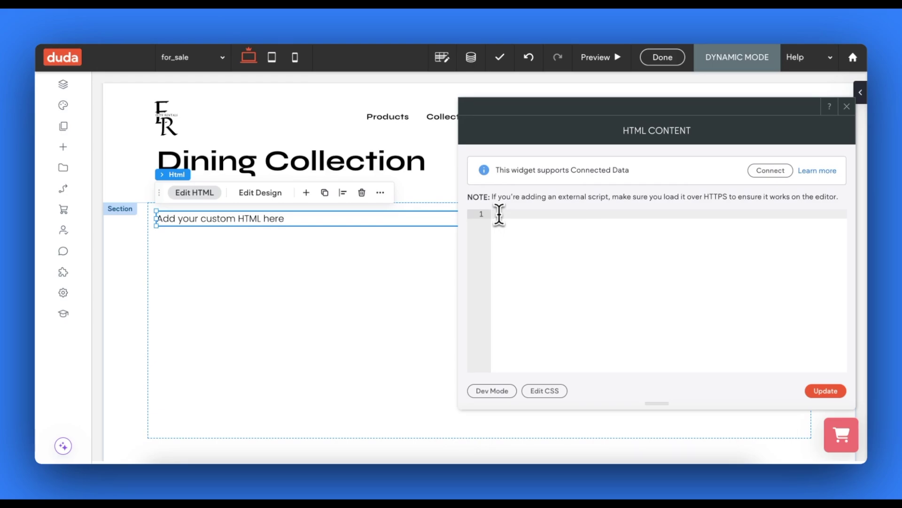
{"action": "key", "text": "ctrl+v"}
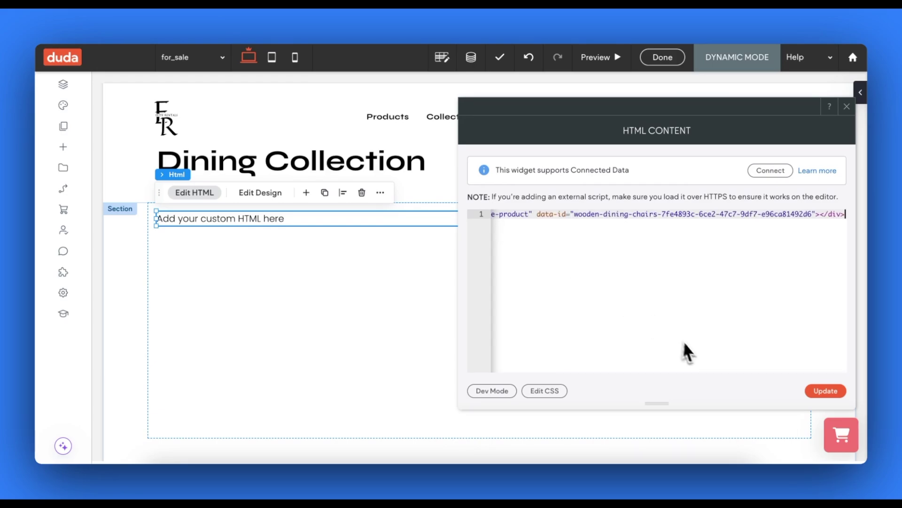
{"action": "left_click", "coordinate": [821, 391]}
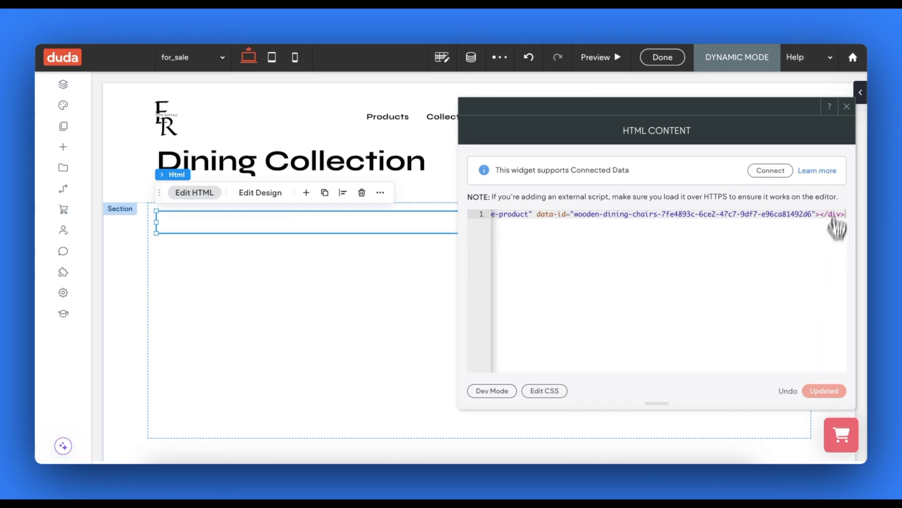
{"action": "left_click", "coordinate": [847, 106]}
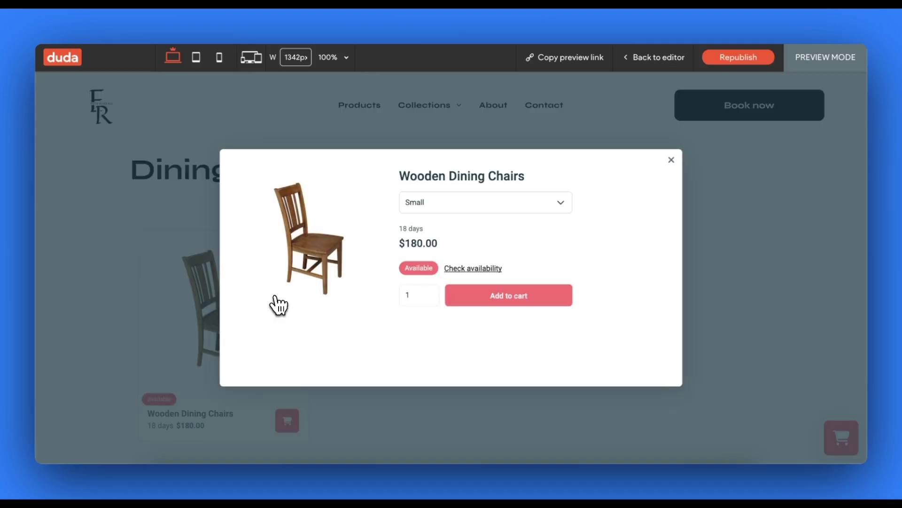
Step: Select the Large variant in the Wooden Dining Chairs preview popup and check its time slot availability for 17-10-2024
{"action": "left_click", "coordinate": [454, 205]}
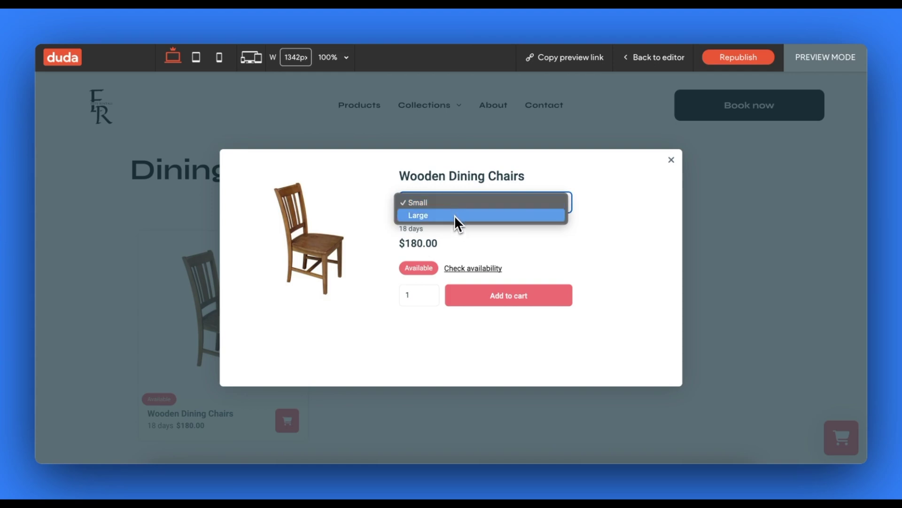
{"action": "left_click", "coordinate": [455, 216]}
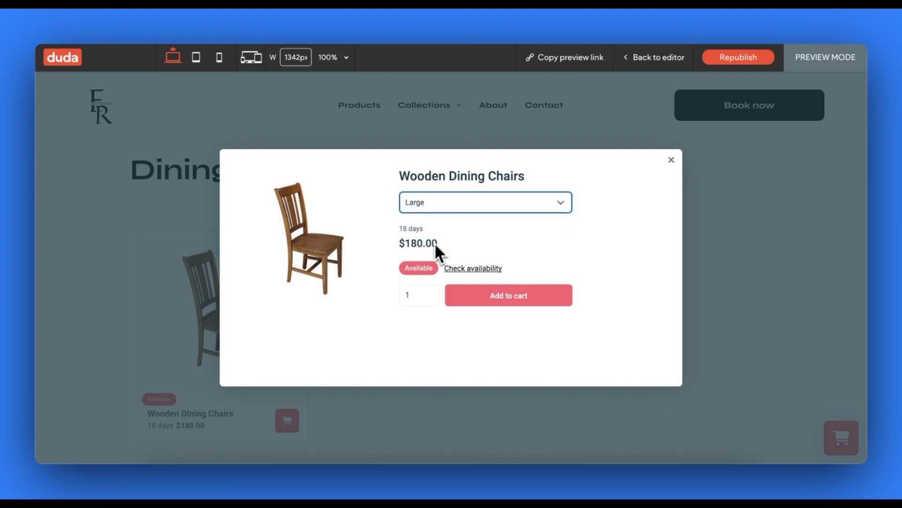
{"action": "left_click", "coordinate": [459, 271]}
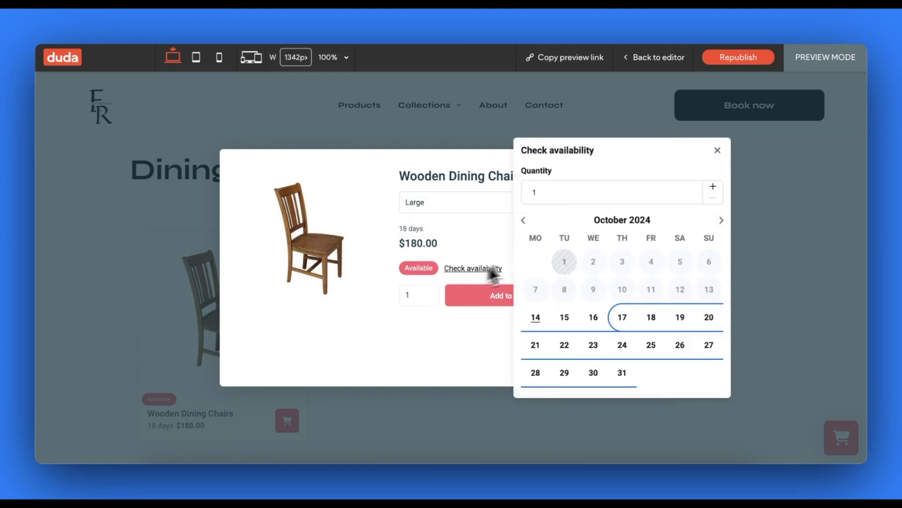
{"action": "left_click", "coordinate": [622, 317]}
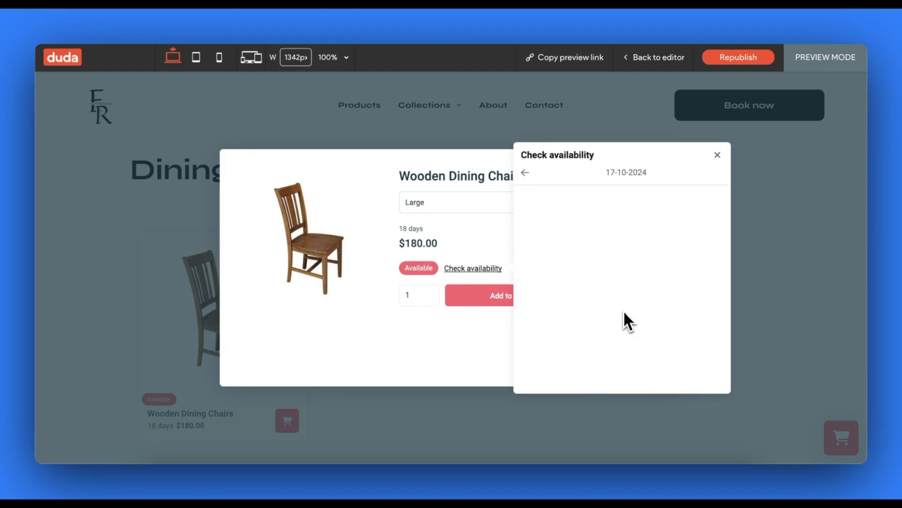
{"action": "scroll", "coordinate": [624, 313], "scroll_direction": "down", "scroll_amount": 3}
{"action": "scroll", "coordinate": [624, 313], "scroll_direction": "up", "scroll_amount": 7}
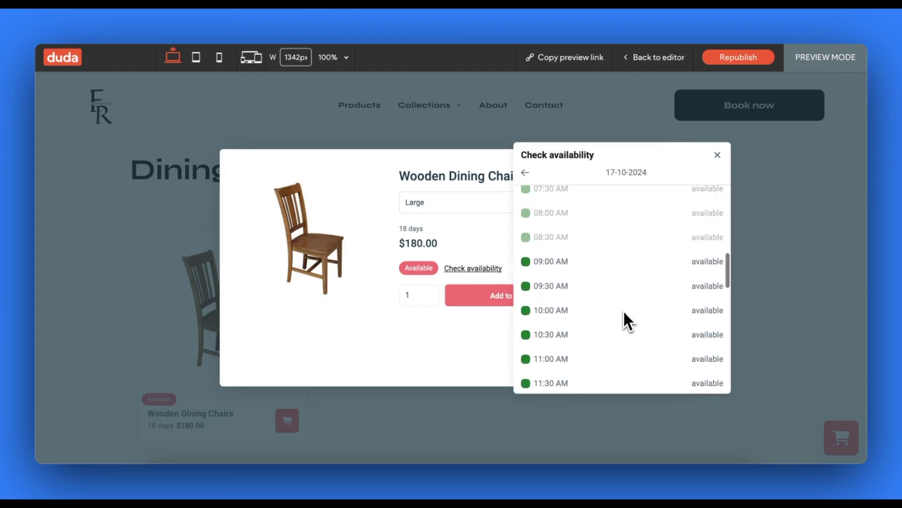
{"action": "left_click", "coordinate": [717, 155]}
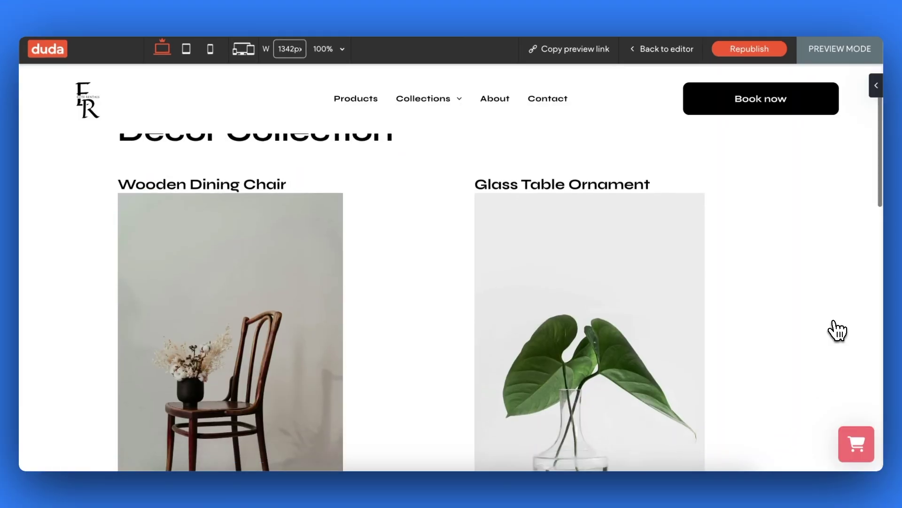
Step: In the Decor Collection preview, select the Large variant of the Wooden Dining Chair and check the Glass Table Ornament's availability calendar
{"action": "scroll", "coordinate": [837, 329], "scroll_direction": "down", "scroll_amount": 4}
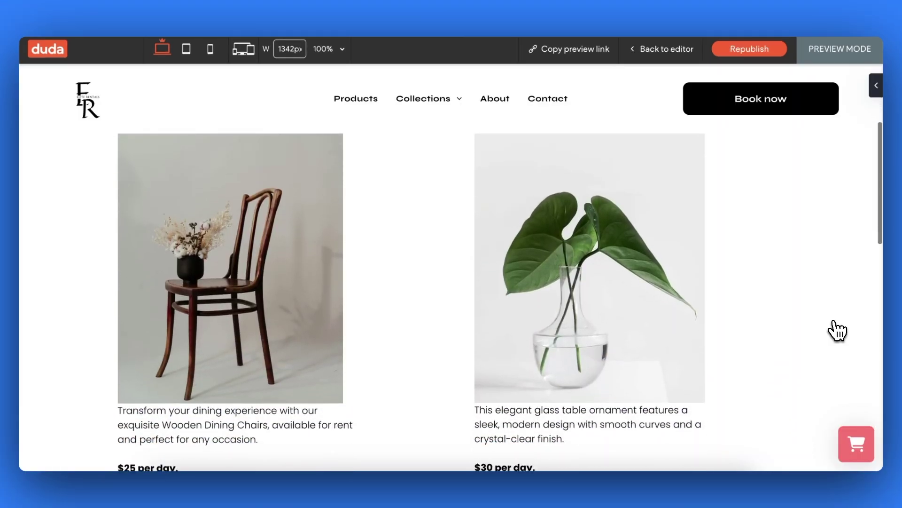
{"action": "scroll", "coordinate": [836, 331], "scroll_direction": "down", "scroll_amount": 3}
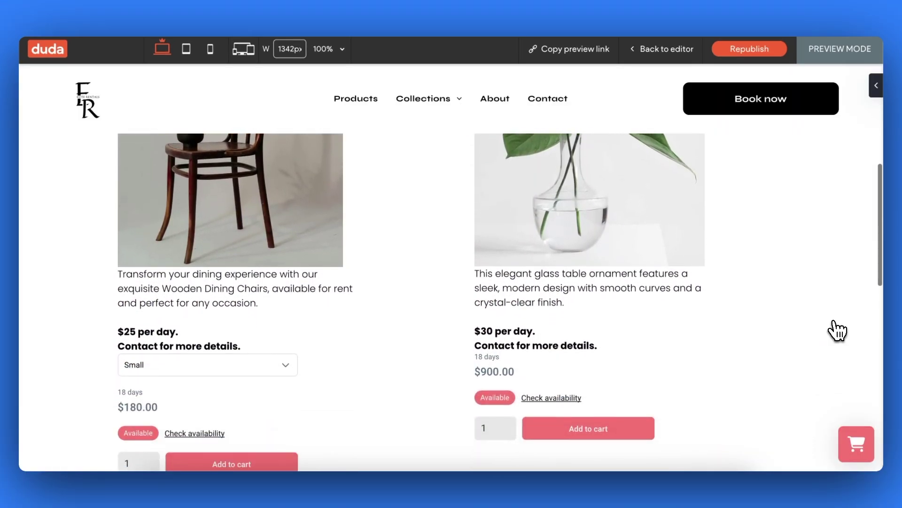
{"action": "scroll", "coordinate": [836, 330], "scroll_direction": "down", "scroll_amount": 1}
{"action": "scroll", "coordinate": [836, 330], "scroll_direction": "down", "scroll_amount": 1}
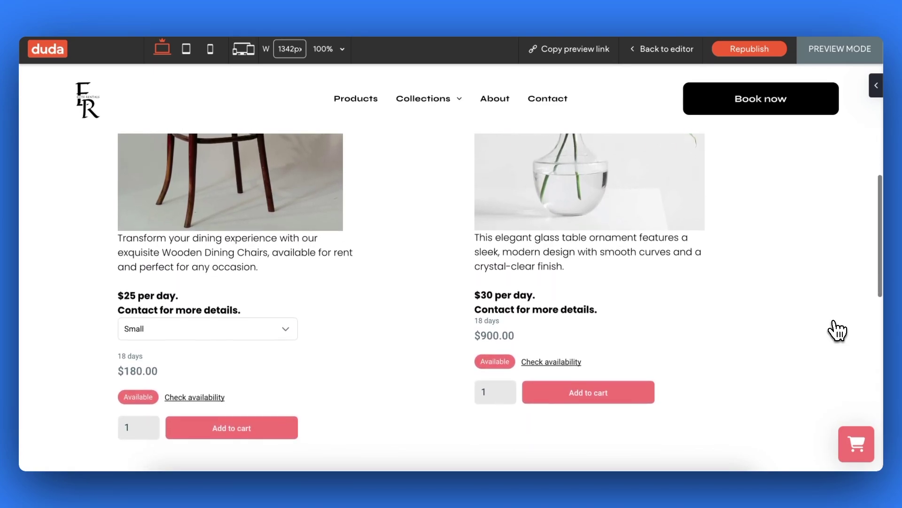
{"action": "left_click", "coordinate": [250, 329]}
{"action": "left_click", "coordinate": [244, 342]}
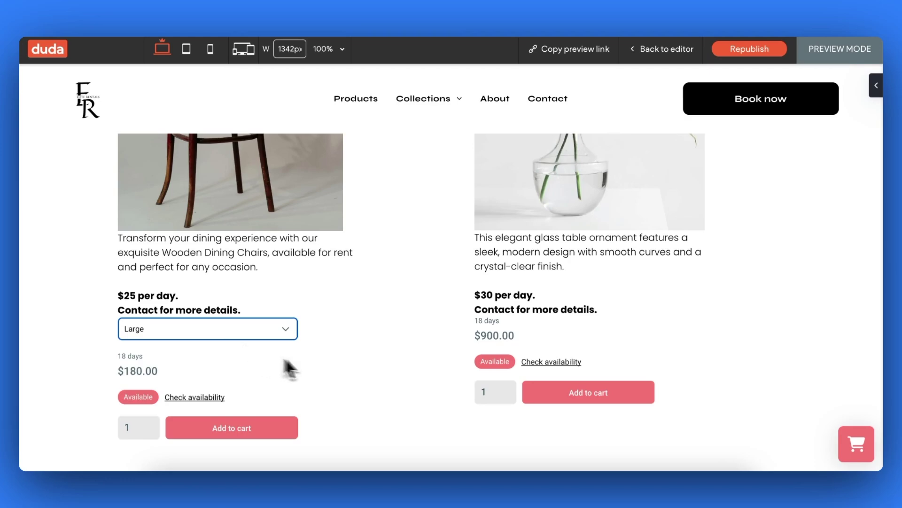
{"action": "left_click", "coordinate": [551, 361]}
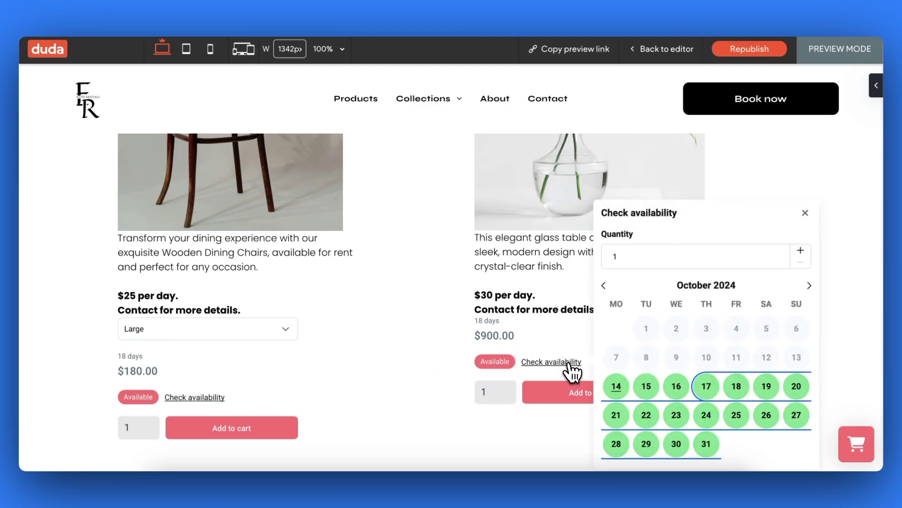
{"action": "left_click", "coordinate": [805, 213]}
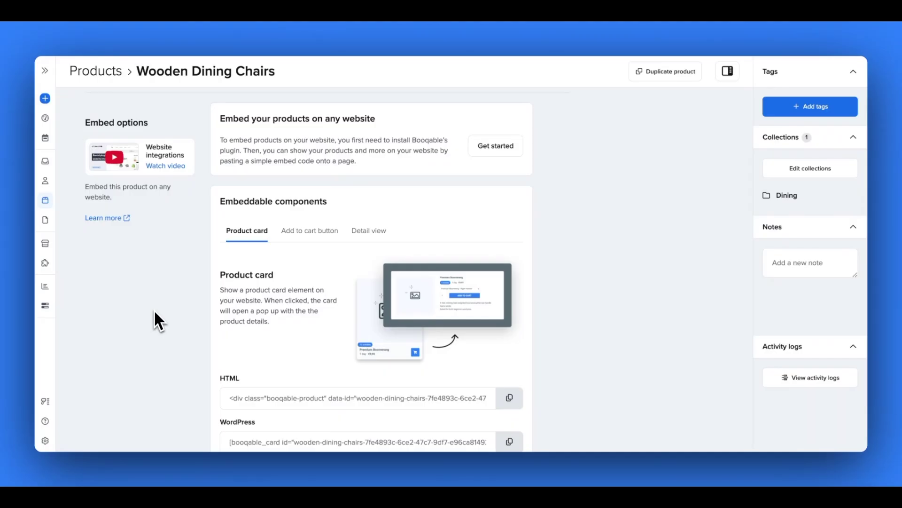
Step: Copy the HTML snippet of the Wooden Dining Chairs add to cart button, and switch to Duda to open the Decor page
{"action": "left_click", "coordinate": [297, 239]}
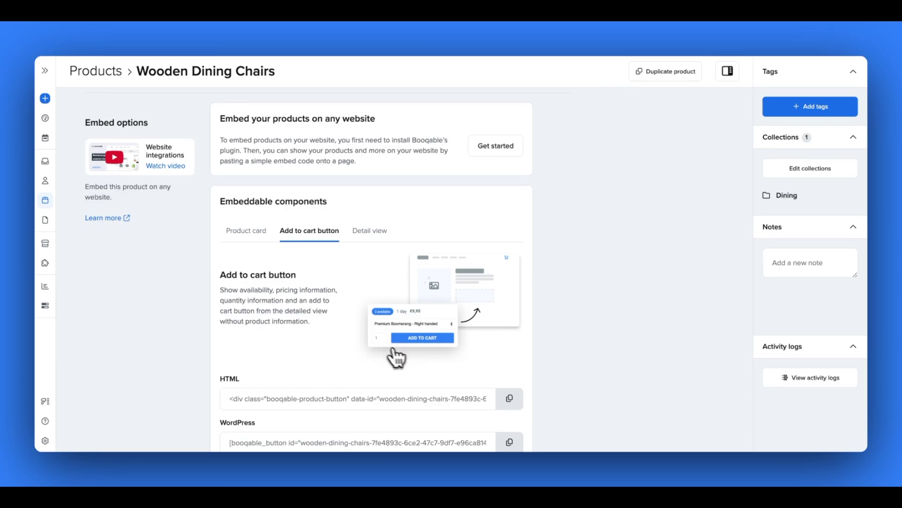
{"action": "left_click", "coordinate": [511, 406]}
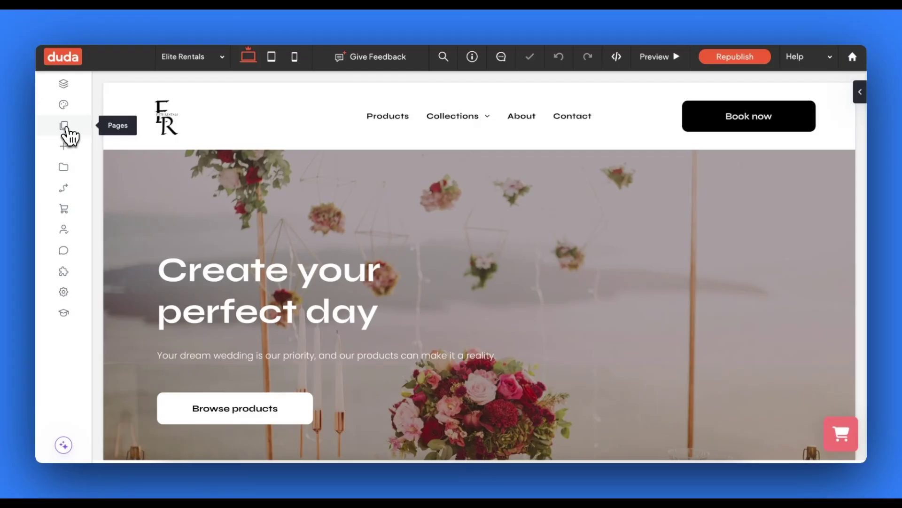
{"action": "left_click", "coordinate": [64, 126]}
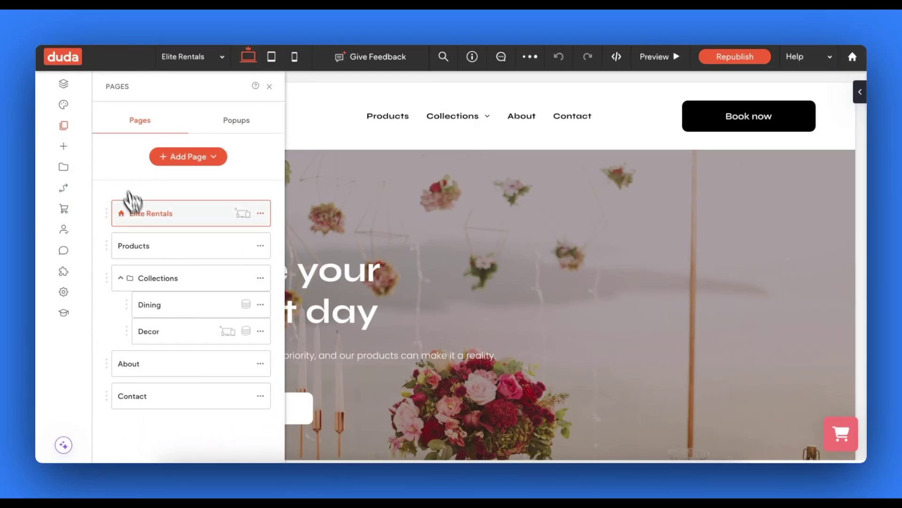
{"action": "left_click", "coordinate": [161, 336]}
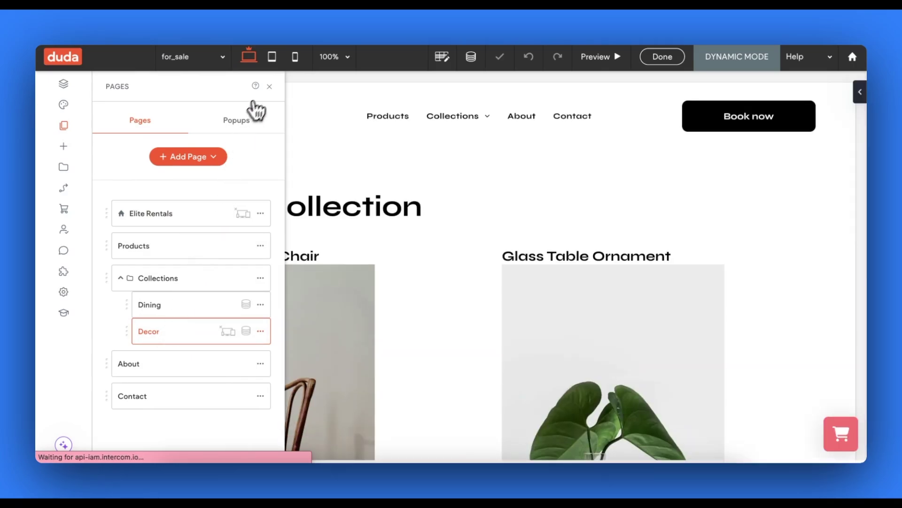
{"action": "left_click", "coordinate": [270, 87]}
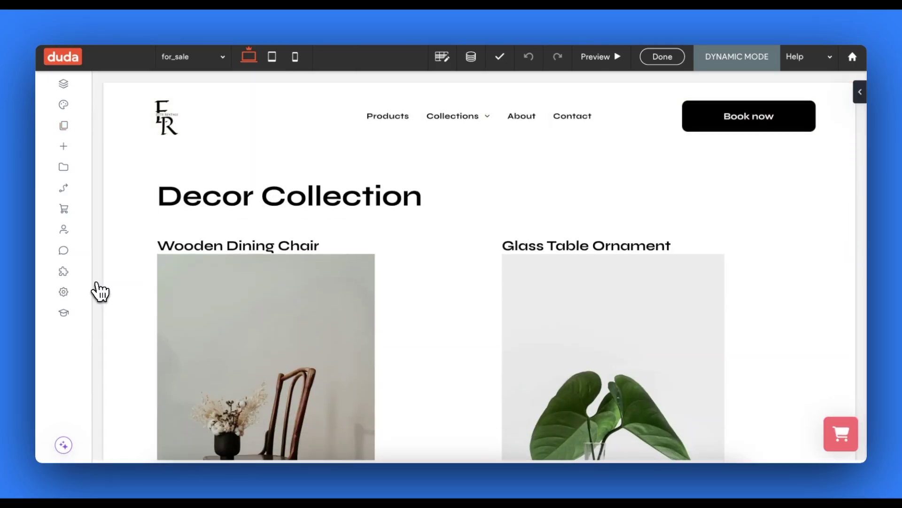
Step: Insert an HTML widget below the Wooden Dining Chair's description and price text
{"action": "scroll", "coordinate": [117, 296], "scroll_direction": "down", "scroll_amount": 3}
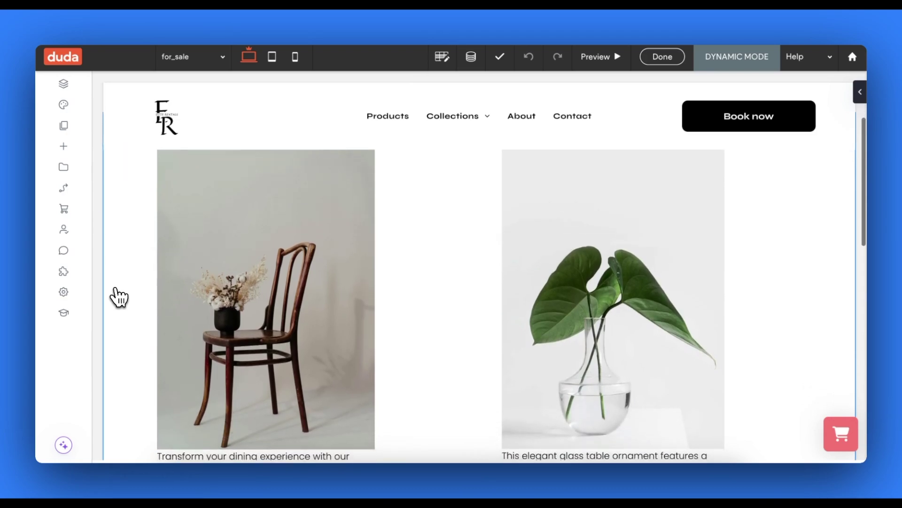
{"action": "scroll", "coordinate": [118, 296], "scroll_direction": "down", "scroll_amount": 3}
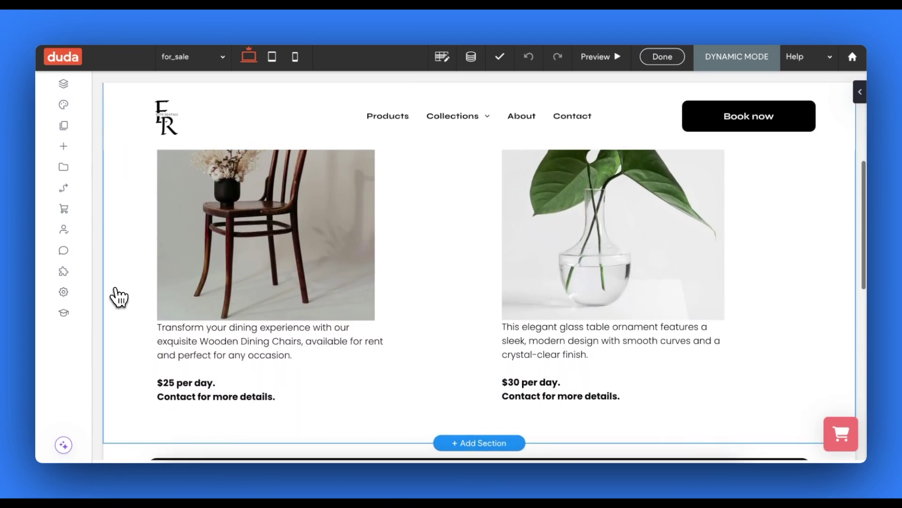
{"action": "left_click", "coordinate": [248, 394]}
{"action": "left_click", "coordinate": [343, 339]}
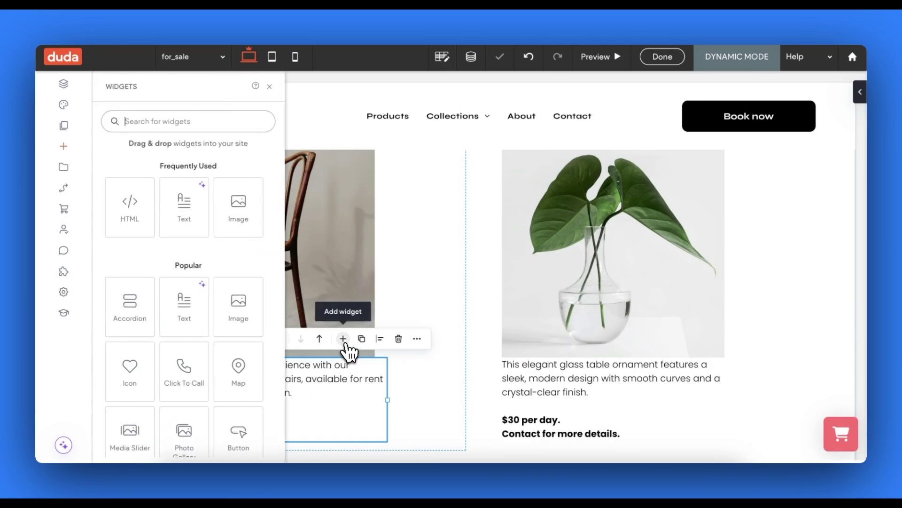
{"action": "scroll", "coordinate": [218, 362], "scroll_direction": "down", "scroll_amount": 4}
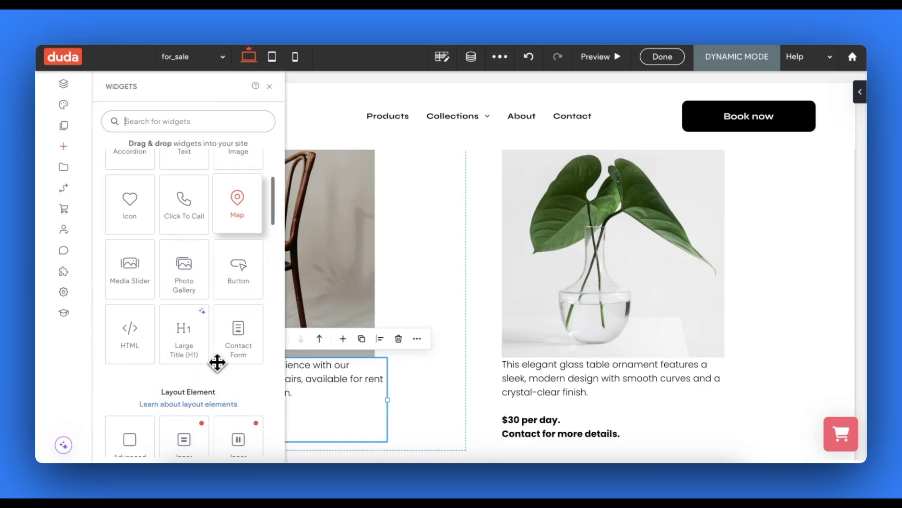
{"action": "left_click_drag", "start_coordinate": [151, 346], "coordinate": [198, 376]}
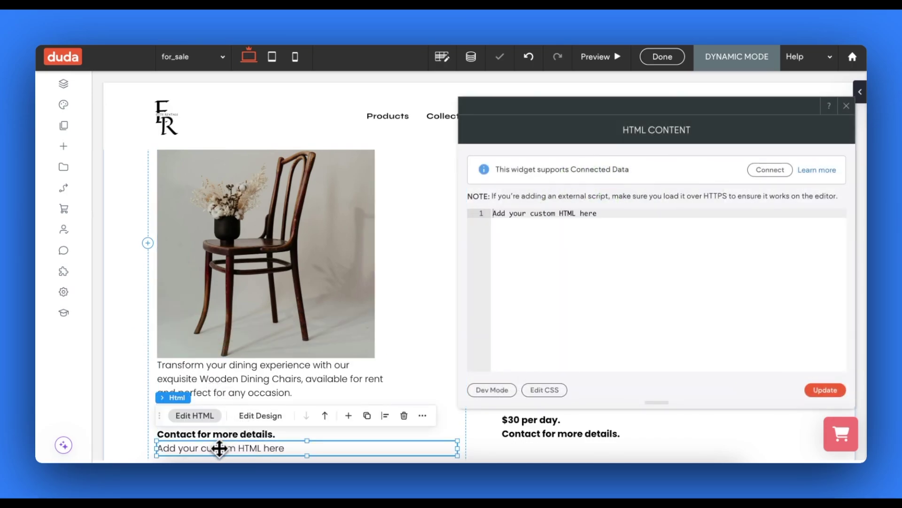
Step: Replace the widget's placeholder text with the copied Wooden Dining Chairs add to cart button snippet and update the widget
{"action": "key", "text": "ctrl+a"}
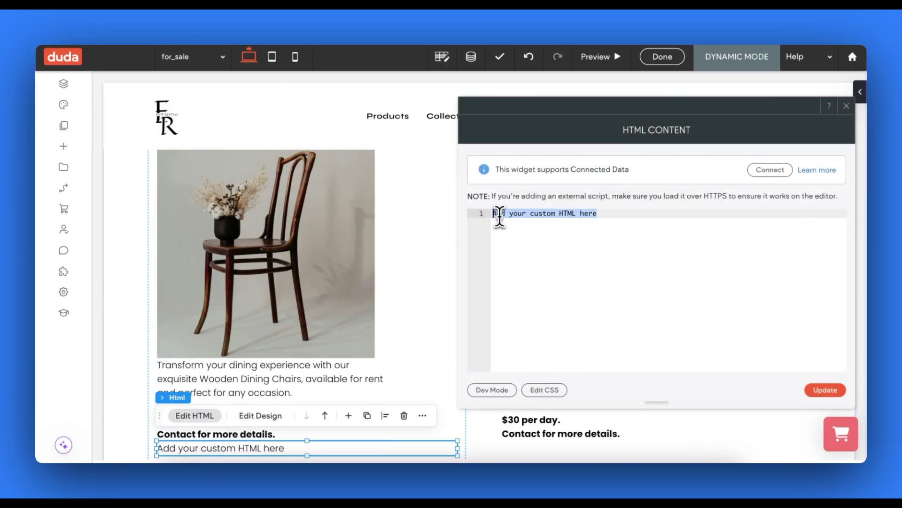
{"action": "key", "text": "ctrl+v"}
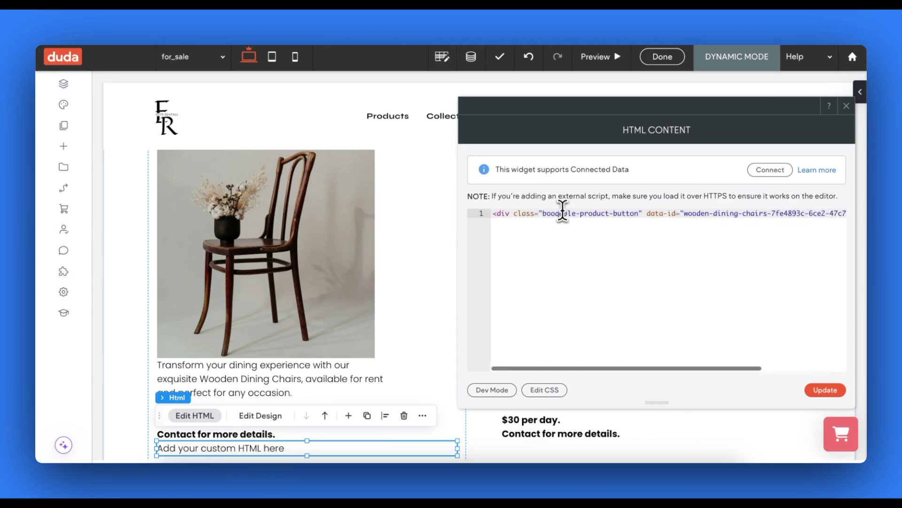
{"action": "left_click", "coordinate": [816, 390]}
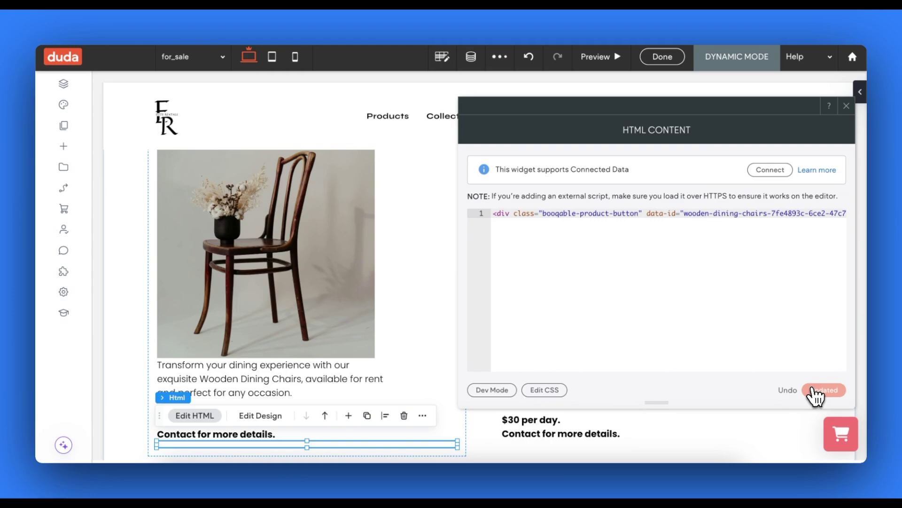
{"action": "left_click", "coordinate": [846, 106]}
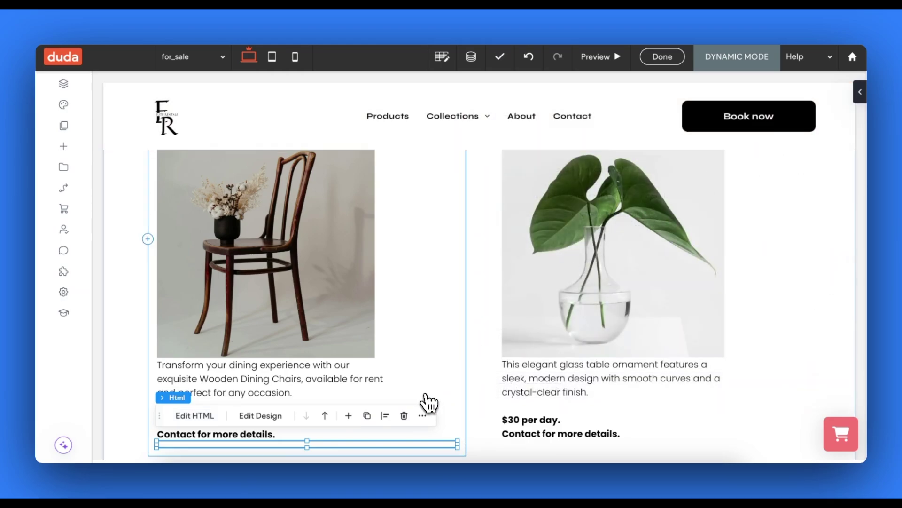
Step: Add an HTML widget below the Glass Table Ornament's text containing the booqable-product-button snippet with data-id "glass-table-sculpture"
{"action": "left_click", "coordinate": [699, 435]}
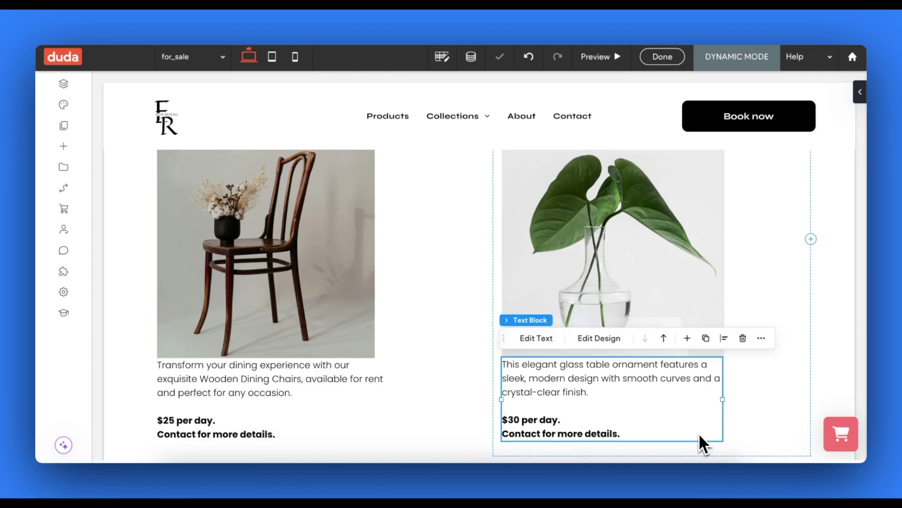
{"action": "left_click", "coordinate": [687, 338]}
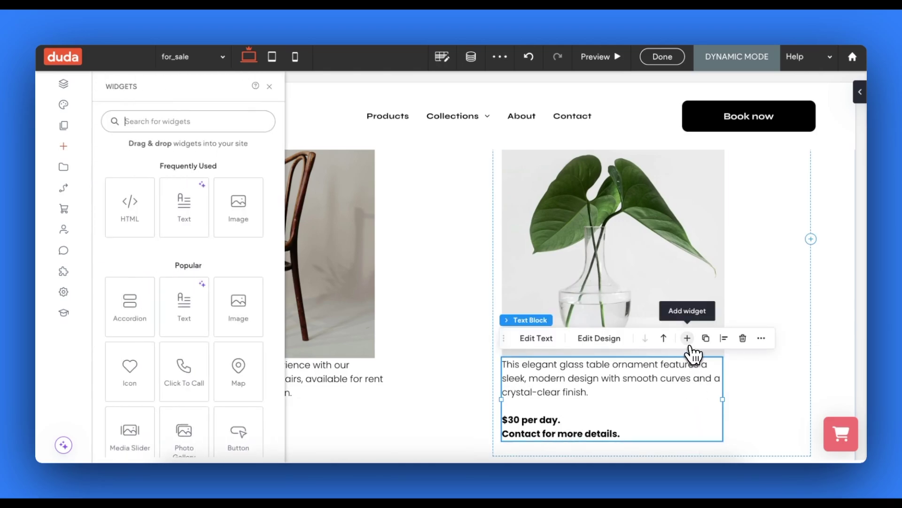
{"action": "left_click", "coordinate": [130, 207]}
{"action": "triple_click", "coordinate": [537, 214]}
{"action": "key", "text": "ctrl+v"}
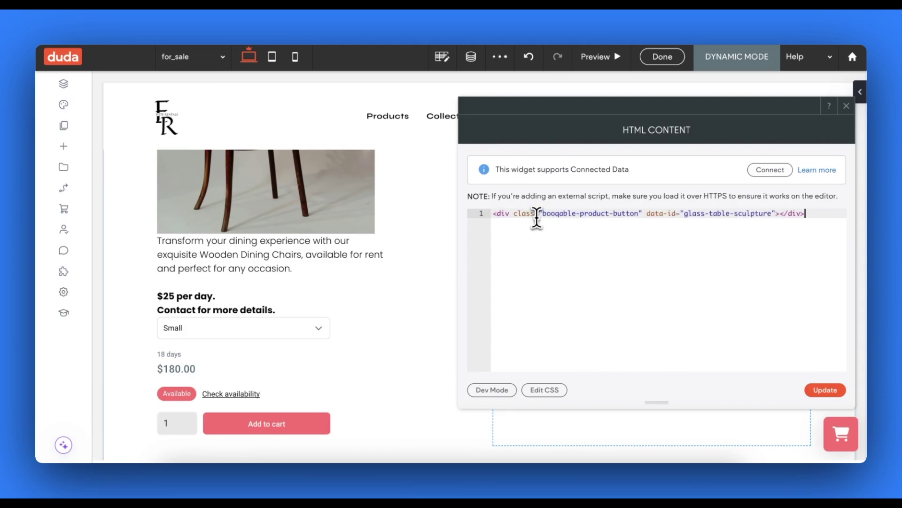
{"action": "left_click", "coordinate": [823, 391]}
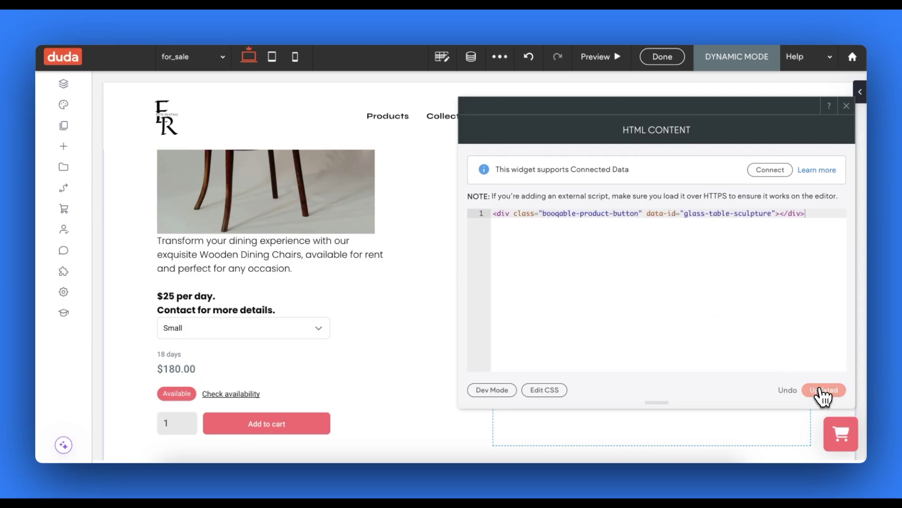
{"action": "left_click", "coordinate": [846, 105]}
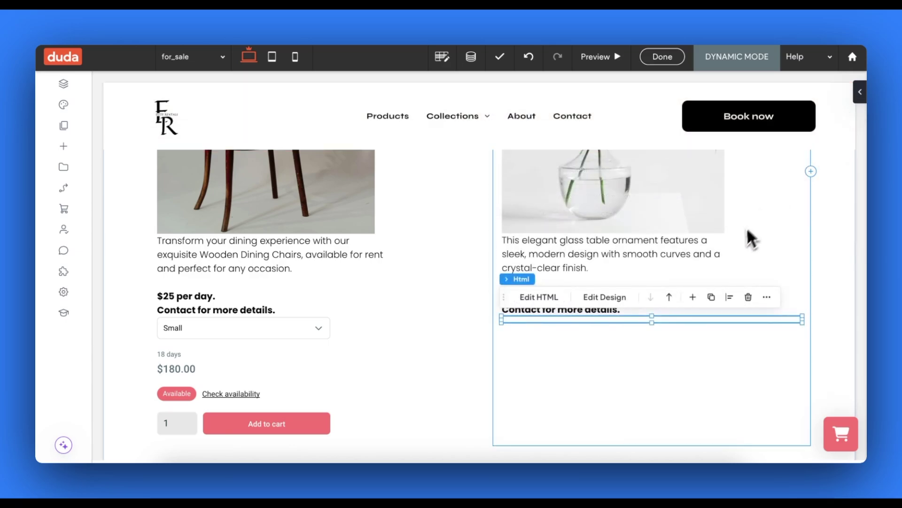
Step: Finish dynamic editing, preview the Decor Collection page and select the Large variant of the Wooden Dining Chair
{"action": "left_click", "coordinate": [670, 57]}
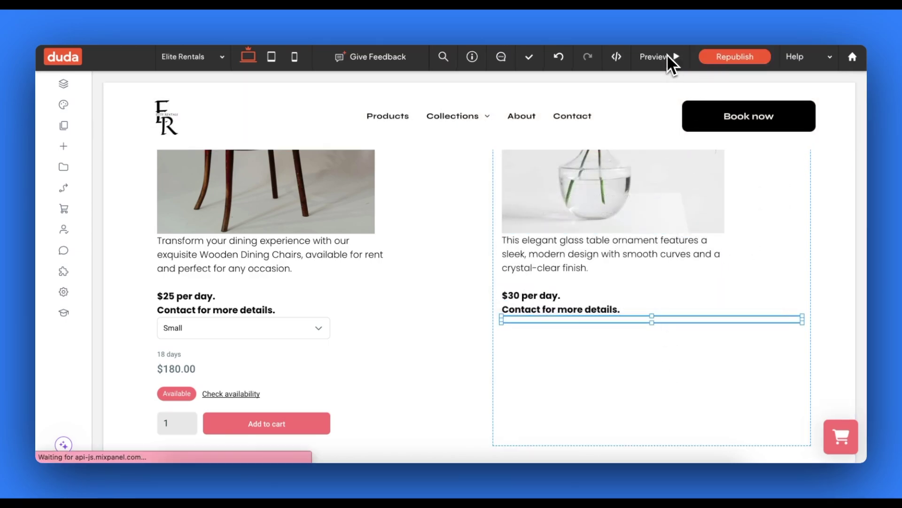
{"action": "left_click", "coordinate": [645, 64]}
{"action": "scroll", "coordinate": [822, 326], "scroll_direction": "down", "scroll_amount": 2}
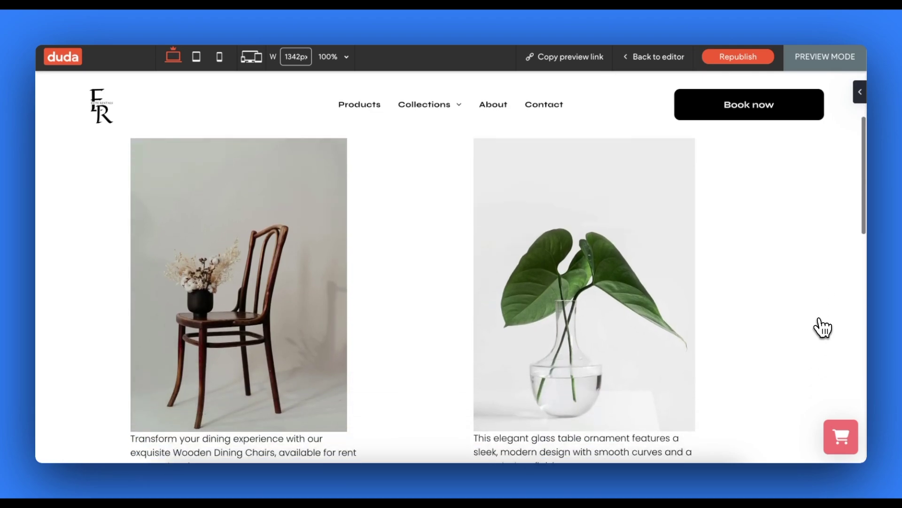
{"action": "scroll", "coordinate": [822, 326], "scroll_direction": "down", "scroll_amount": 3}
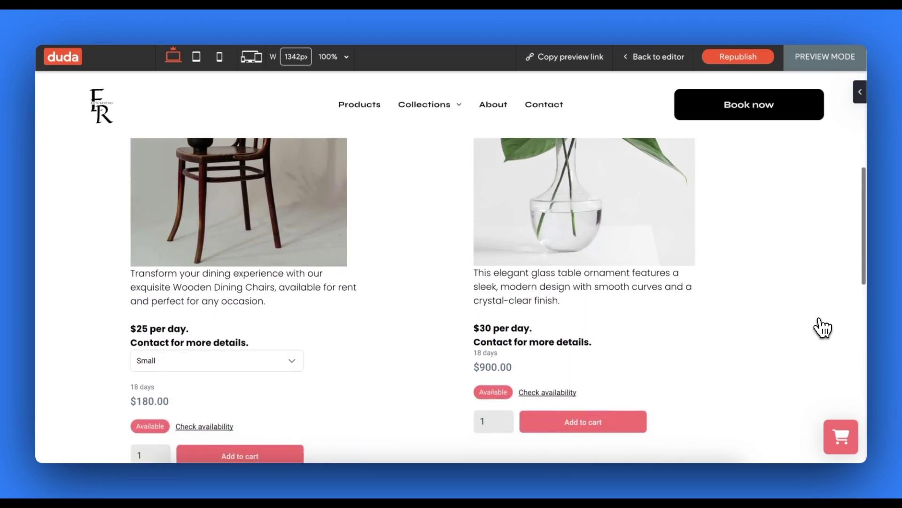
{"action": "scroll", "coordinate": [822, 326], "scroll_direction": "down", "scroll_amount": 1}
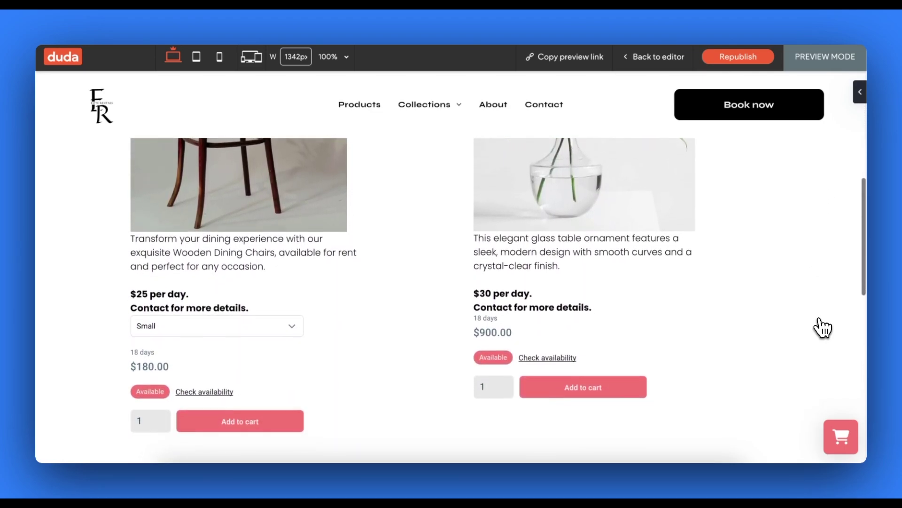
{"action": "left_click", "coordinate": [272, 325]}
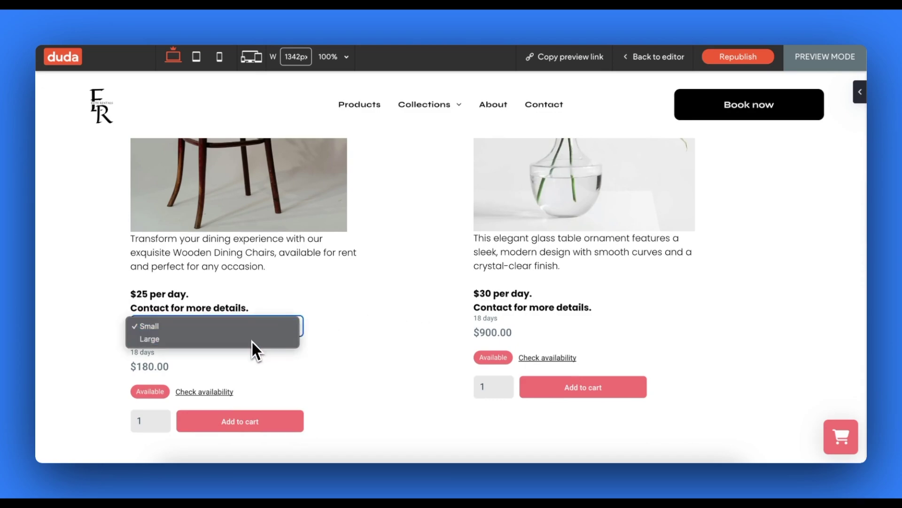
{"action": "left_click", "coordinate": [252, 340]}
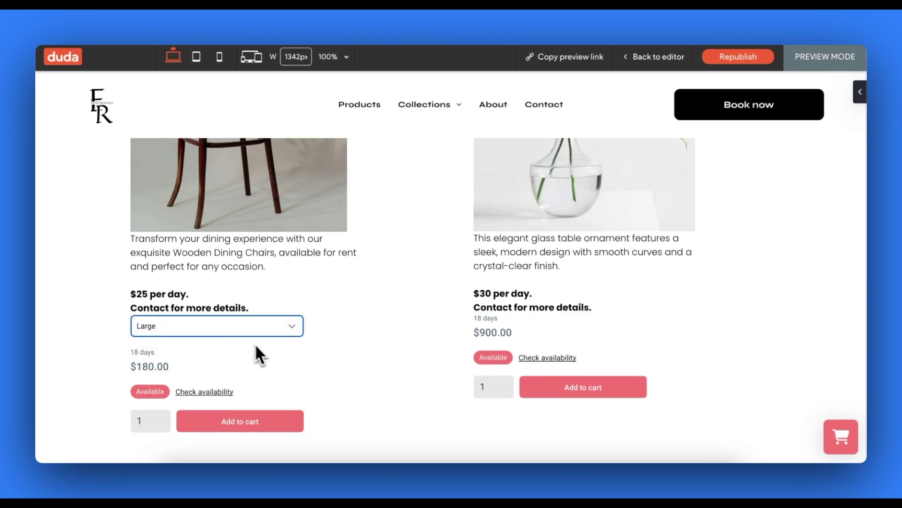
Step: Check the Glass Table Ornament's availability calendar and add the ornament to the cart
{"action": "left_click", "coordinate": [568, 362]}
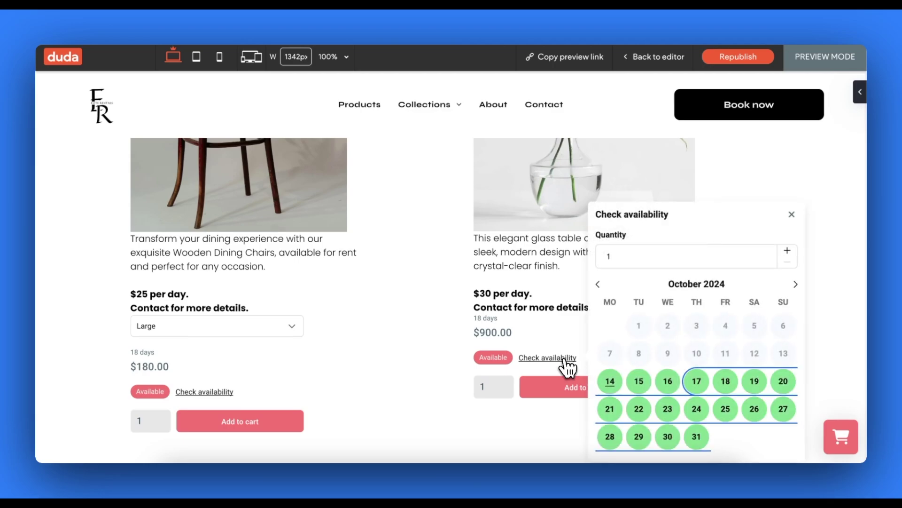
{"action": "left_click", "coordinate": [793, 216]}
{"action": "left_click", "coordinate": [620, 390]}
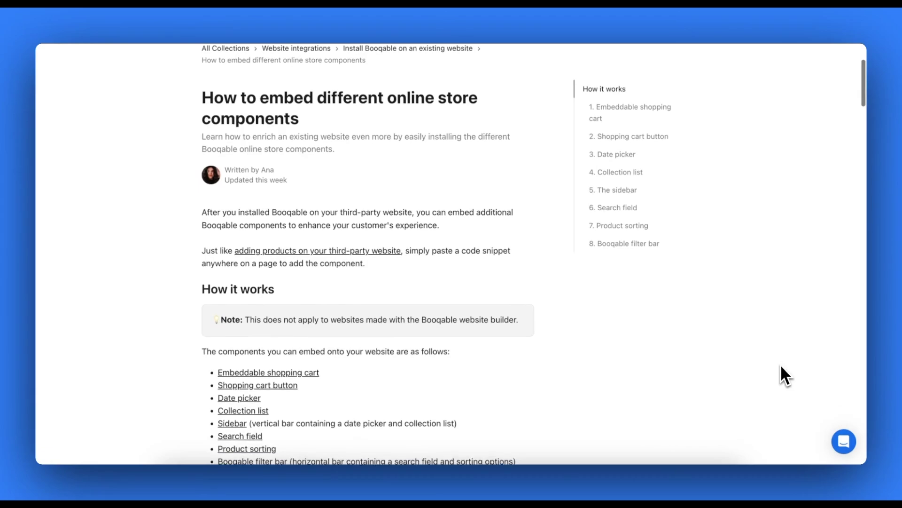
Step: Read the help article on embedding online store components, from the embeddable shopping cart through the sidebar section
{"action": "scroll", "coordinate": [780, 364], "scroll_direction": "down", "scroll_amount": 5}
{"action": "scroll", "coordinate": [781, 367], "scroll_direction": "down", "scroll_amount": 10}
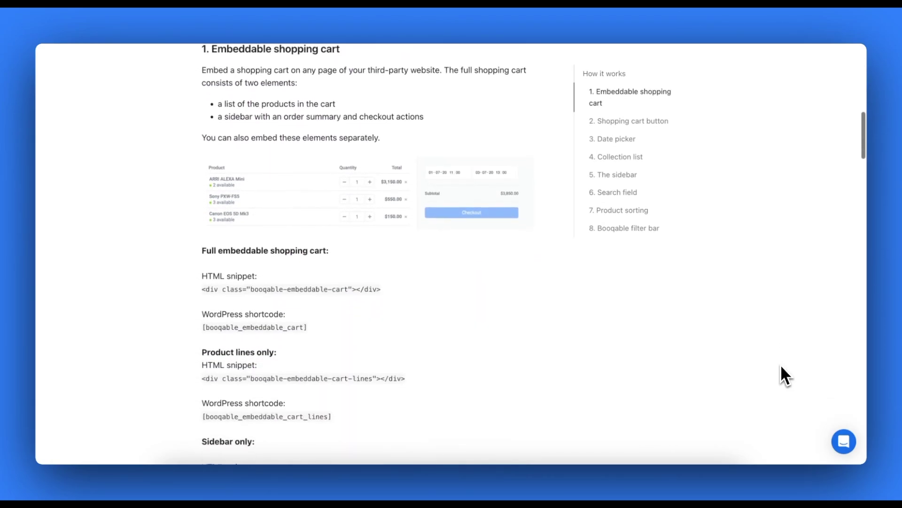
{"action": "scroll", "coordinate": [781, 367], "scroll_direction": "down", "scroll_amount": 9}
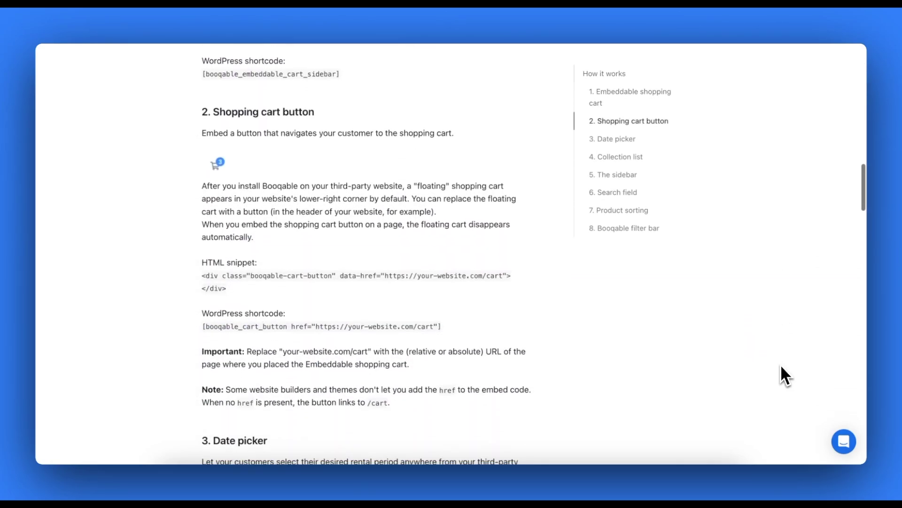
{"action": "scroll", "coordinate": [781, 367], "scroll_direction": "down", "scroll_amount": 8}
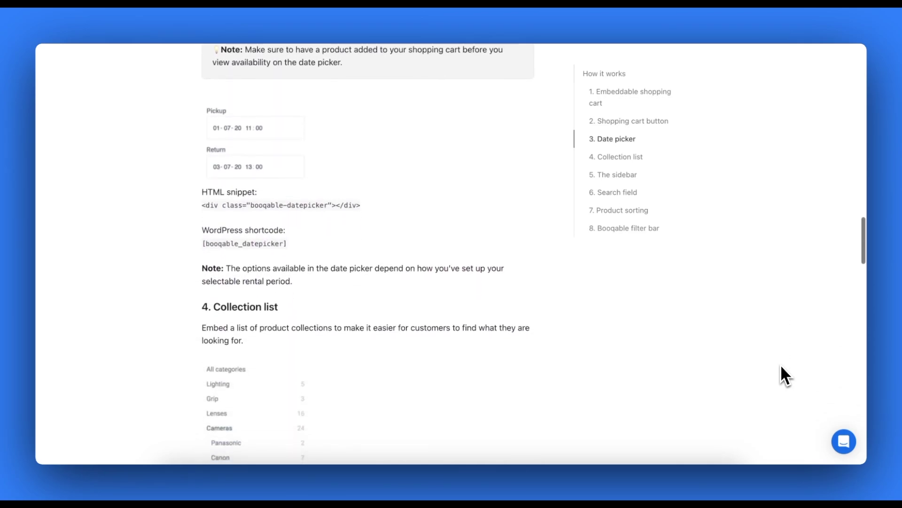
{"action": "scroll", "coordinate": [781, 366], "scroll_direction": "down", "scroll_amount": 8}
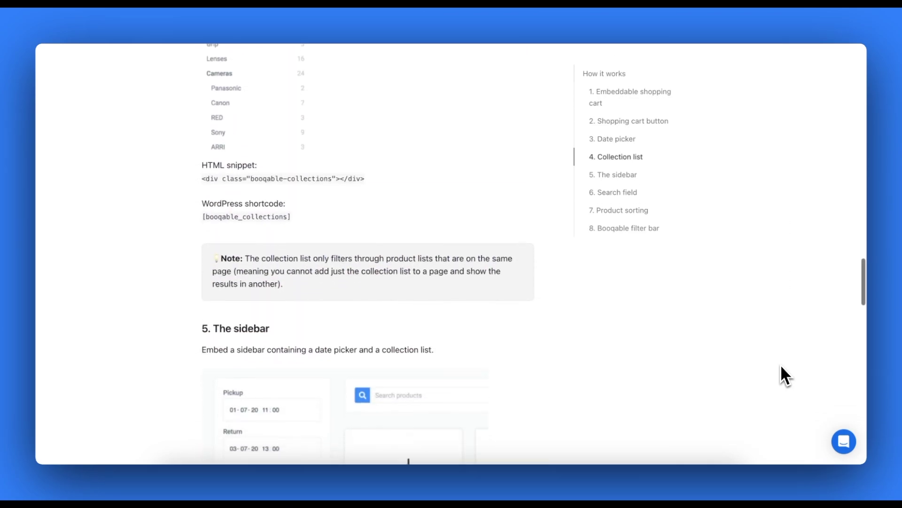
{"action": "scroll", "coordinate": [781, 367], "scroll_direction": "down", "scroll_amount": 5}
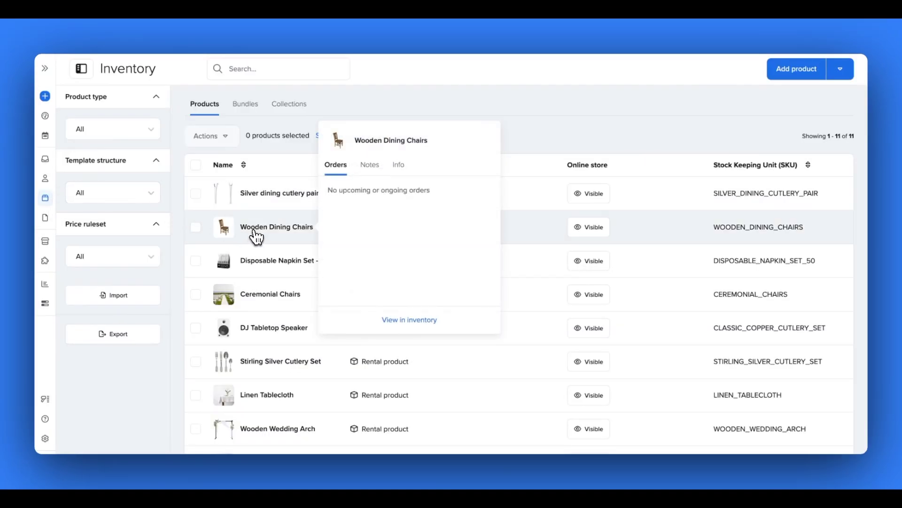
Step: Set the price of the Small variation of Wooden Dining Chairs to $5.00 and save it
{"action": "left_click", "coordinate": [254, 231]}
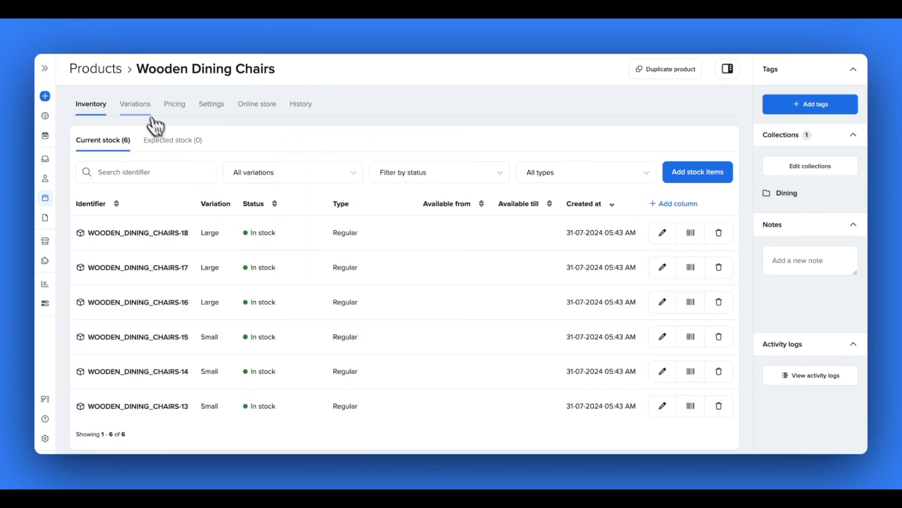
{"action": "left_click", "coordinate": [147, 111]}
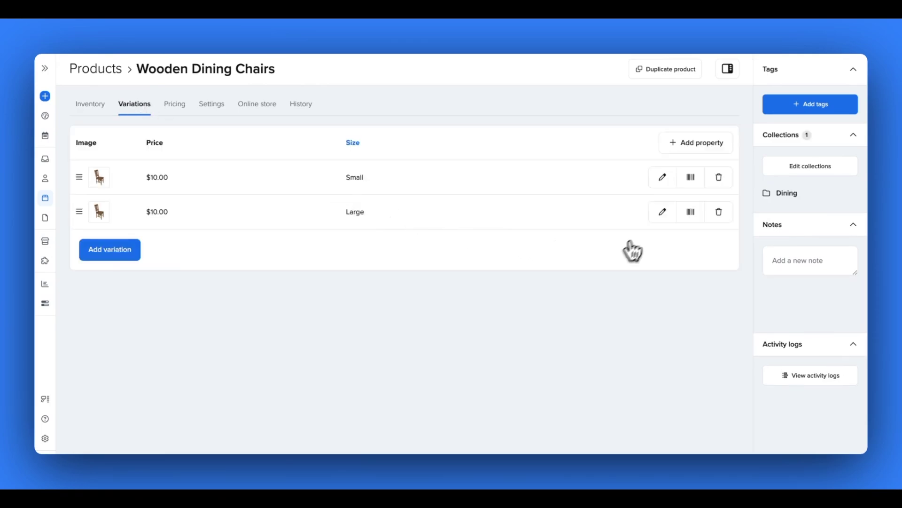
{"action": "left_click", "coordinate": [662, 179]}
{"action": "double_click", "coordinate": [173, 177]}
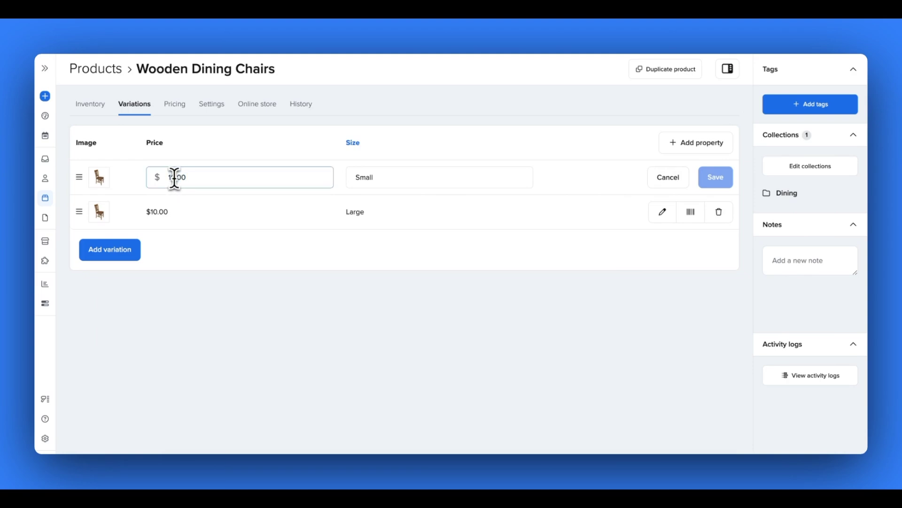
{"action": "key", "text": "BackSpace"}
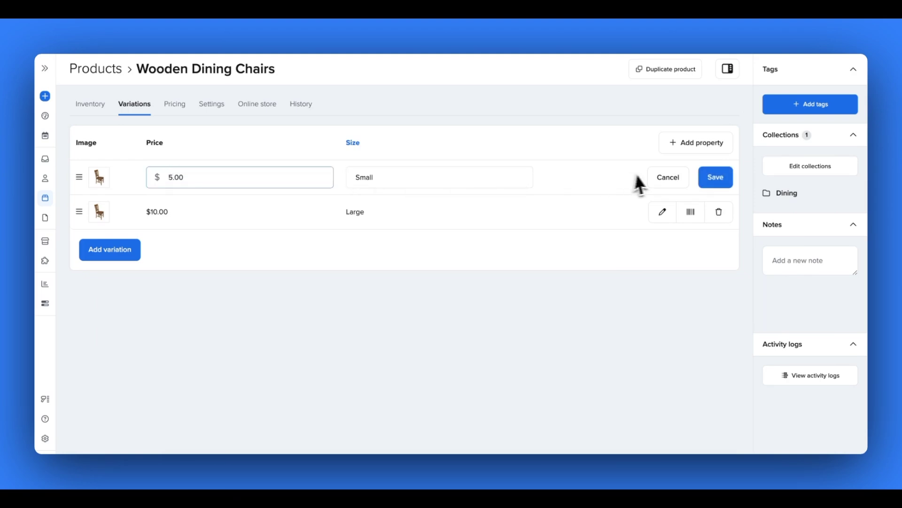
{"action": "left_click", "coordinate": [716, 180]}
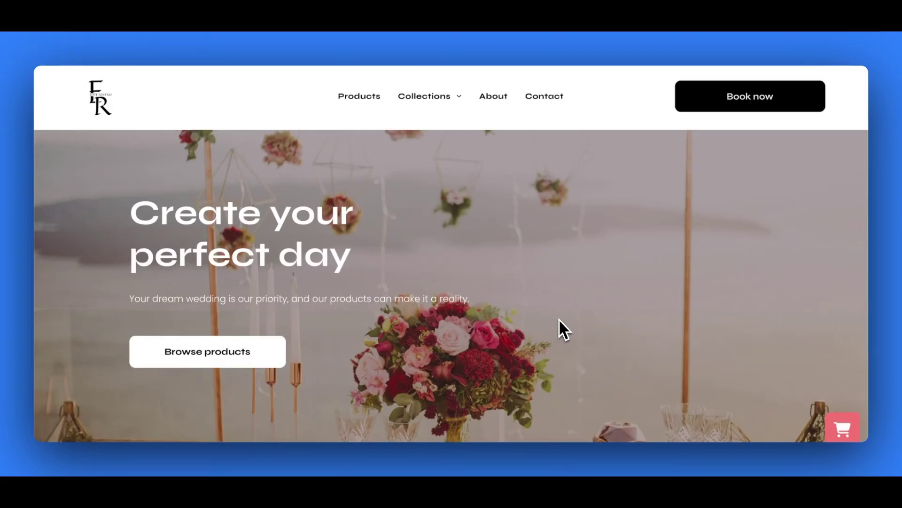
Step: In the homepage date picker, set the pickup to 17-10-2024 at 09:00 AM
{"action": "scroll", "coordinate": [559, 329], "scroll_direction": "down", "scroll_amount": 3}
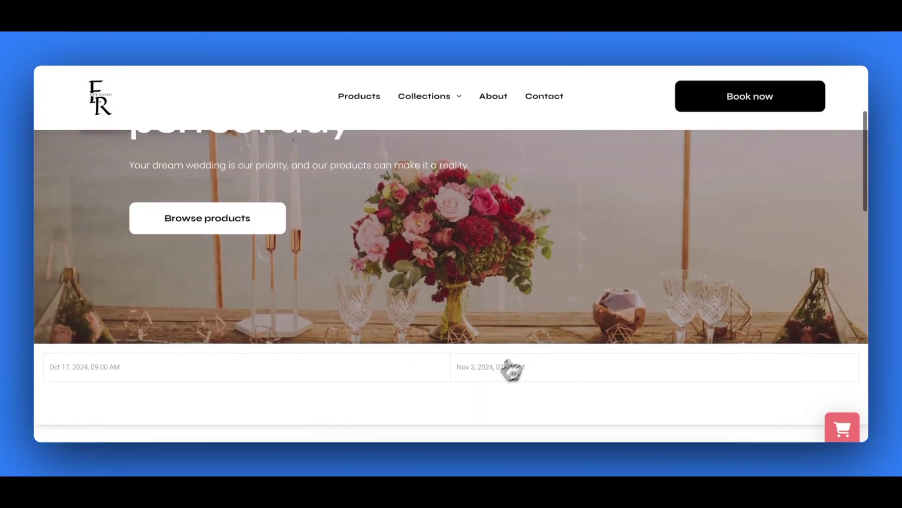
{"action": "left_click", "coordinate": [475, 373]}
{"action": "left_click", "coordinate": [289, 254]}
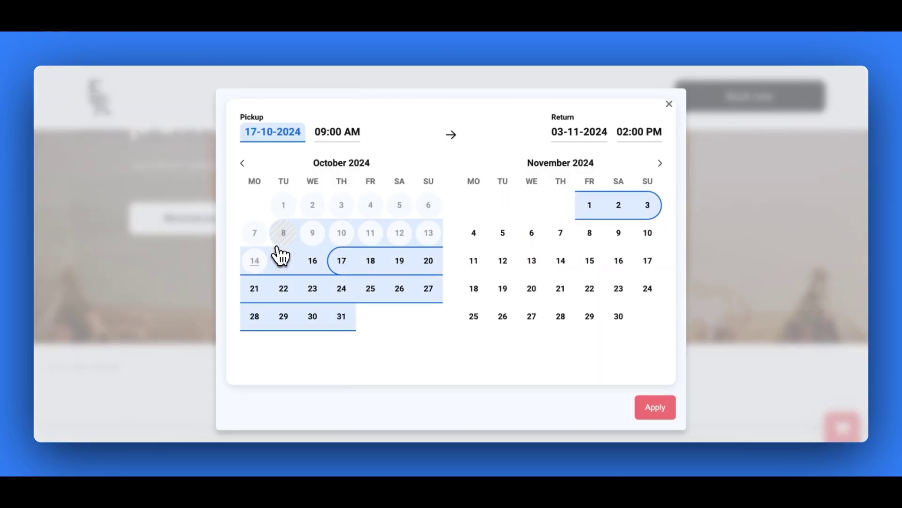
{"action": "left_click", "coordinate": [339, 261]}
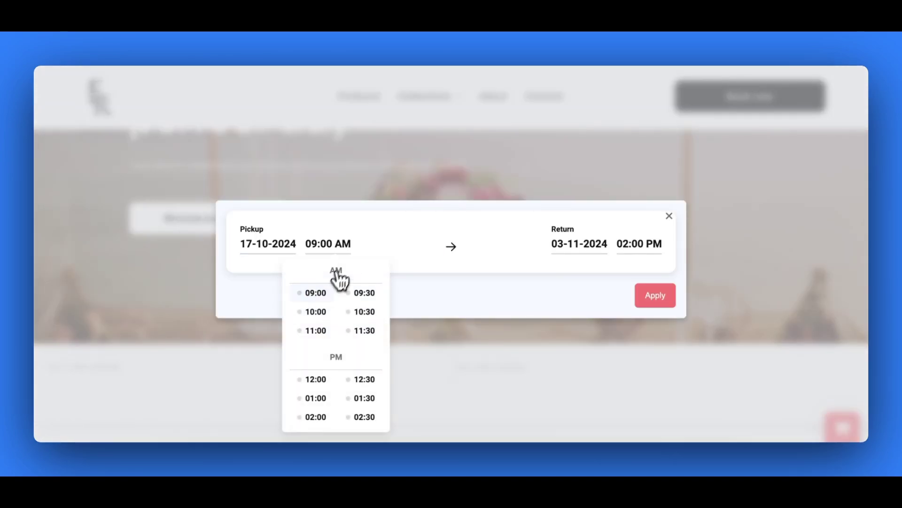
{"action": "left_click", "coordinate": [320, 299]}
Step: Set the return to 19-10-2024 at 11:30 AM and apply the rental period
{"action": "left_click", "coordinate": [558, 247]}
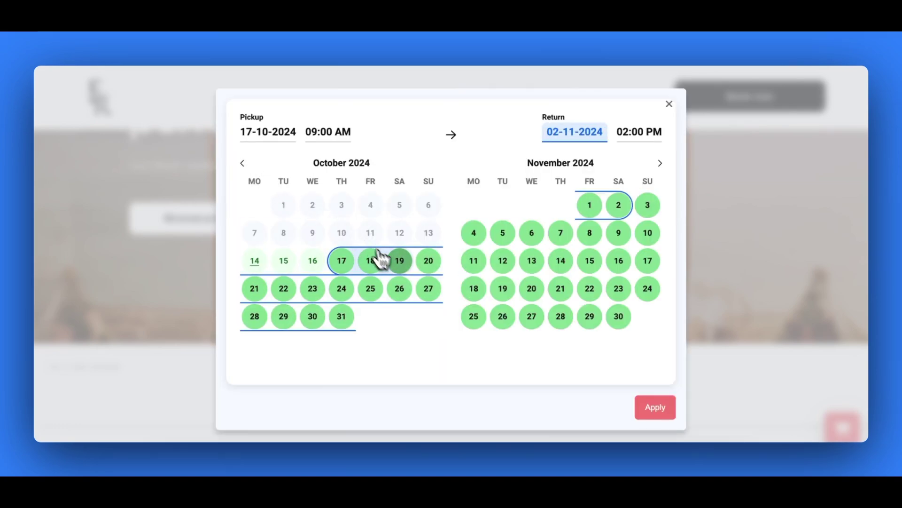
{"action": "left_click", "coordinate": [401, 268]}
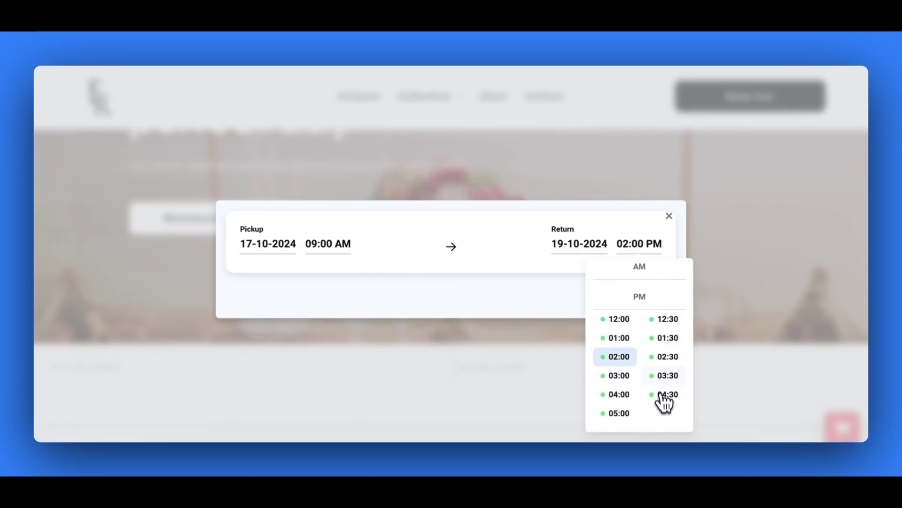
{"action": "scroll", "coordinate": [664, 401], "scroll_direction": "up", "scroll_amount": 3}
{"action": "left_click", "coordinate": [664, 335]}
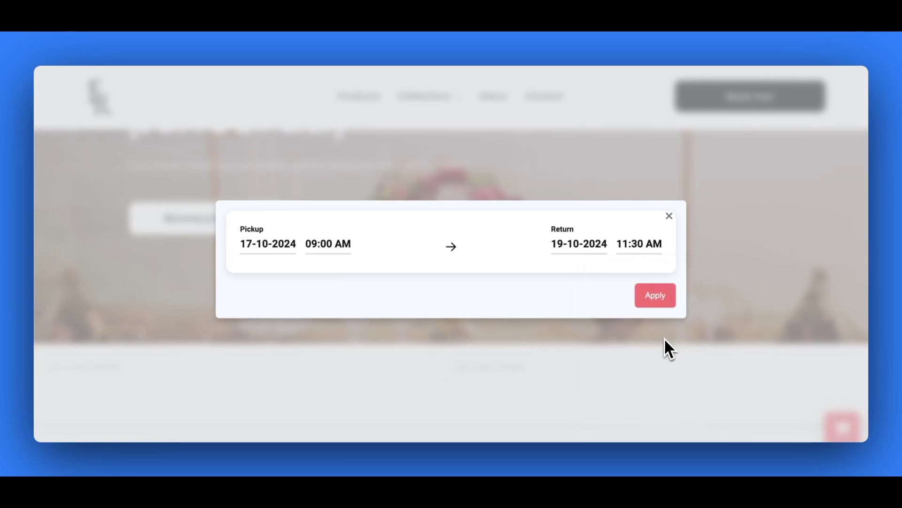
{"action": "left_click", "coordinate": [658, 306]}
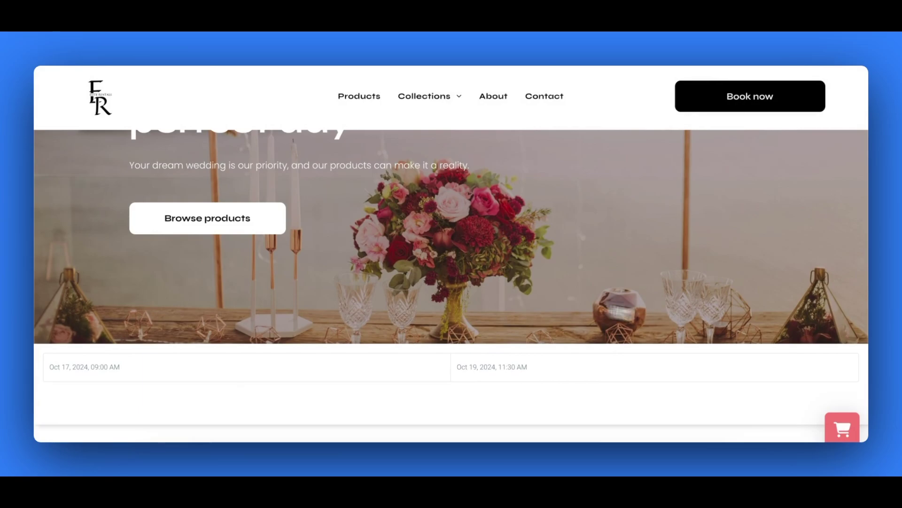
Step: Browse the products page, open the Glass Table Sculpture and add one to the cart
{"action": "left_click", "coordinate": [258, 229]}
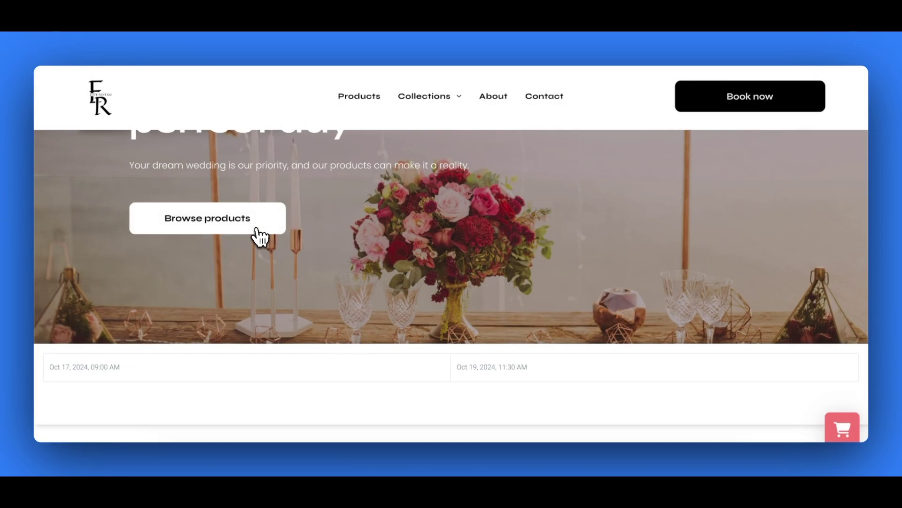
{"action": "scroll", "coordinate": [96, 281], "scroll_direction": "down", "scroll_amount": 5}
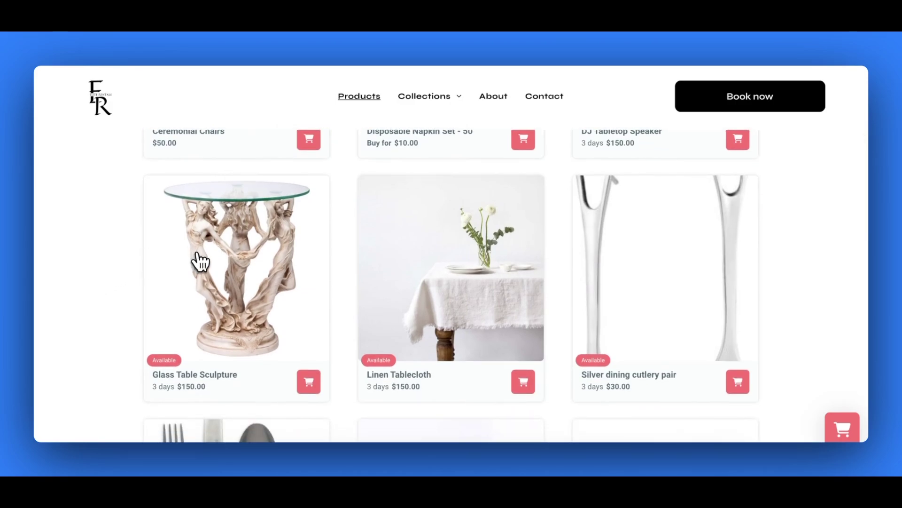
{"action": "left_click", "coordinate": [202, 263]}
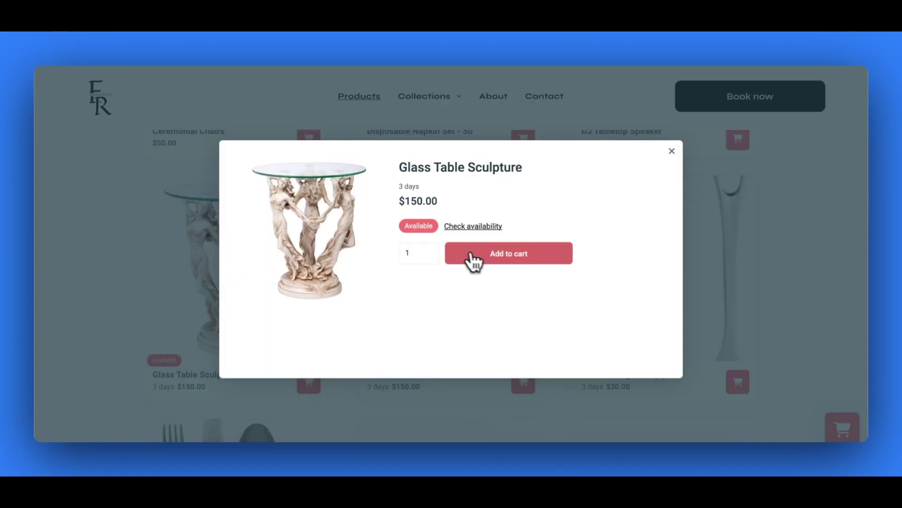
{"action": "left_click", "coordinate": [482, 258]}
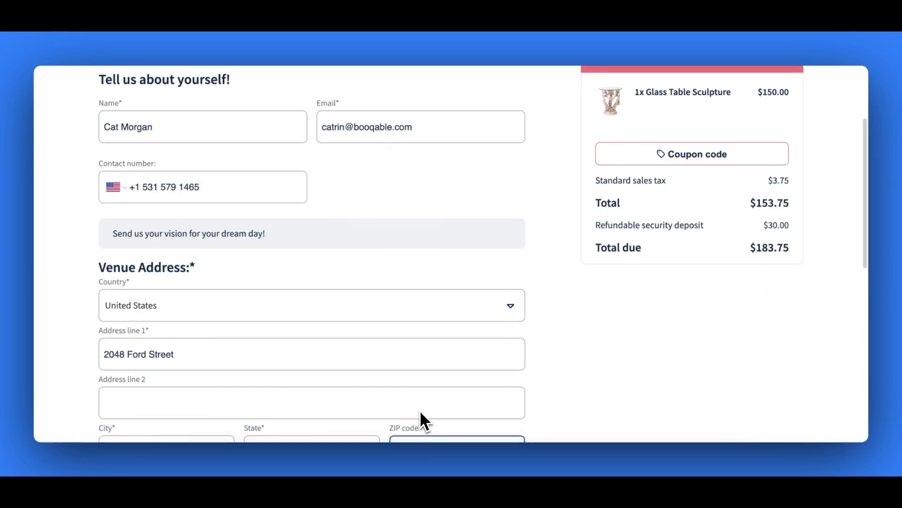
Step: Complete the venue address in the checkout form by entering the ZIP code and selecting the state
{"action": "type", "text": "95129"}
{"action": "scroll", "coordinate": [421, 413], "scroll_direction": "down", "scroll_amount": 4}
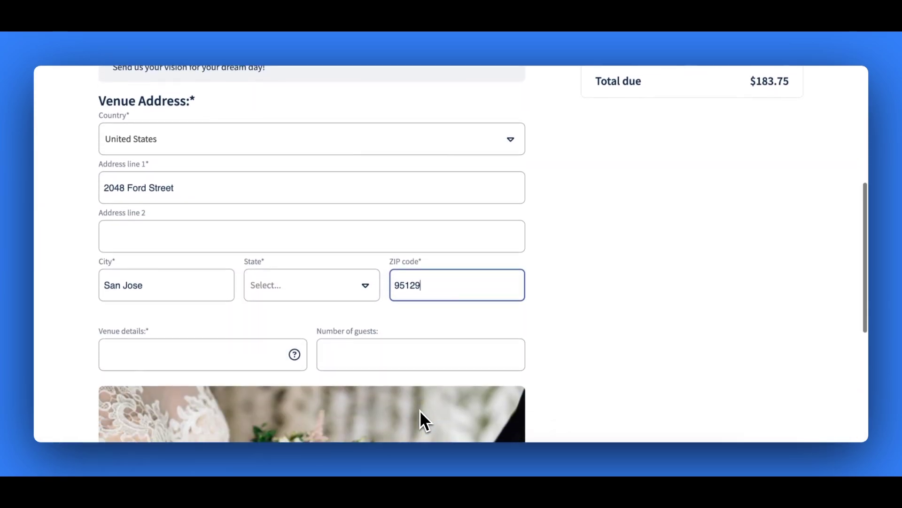
{"action": "left_click", "coordinate": [362, 294]}
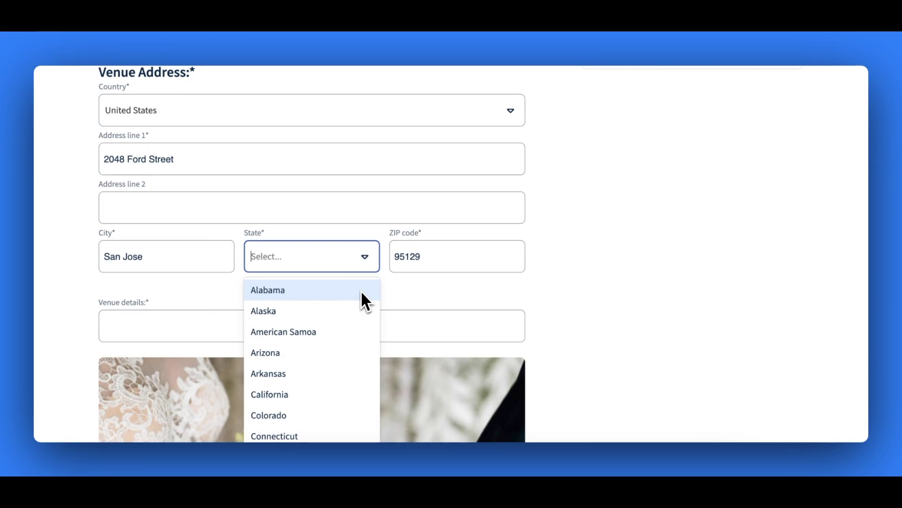
{"action": "left_click", "coordinate": [342, 399]}
Step: Enter the venue's entry code in the venue details, set the number of guests to 70, and confirm the order
{"action": "left_click", "coordinate": [234, 326]}
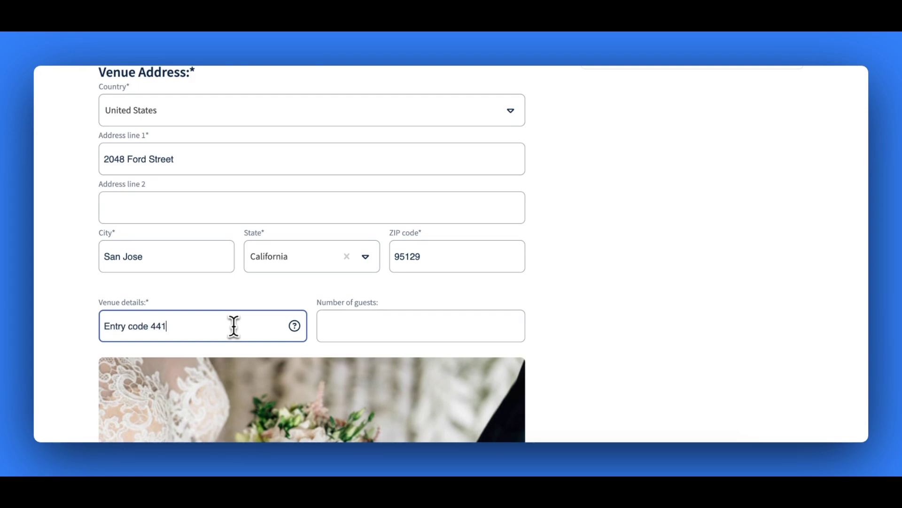
{"action": "left_click", "coordinate": [353, 325]}
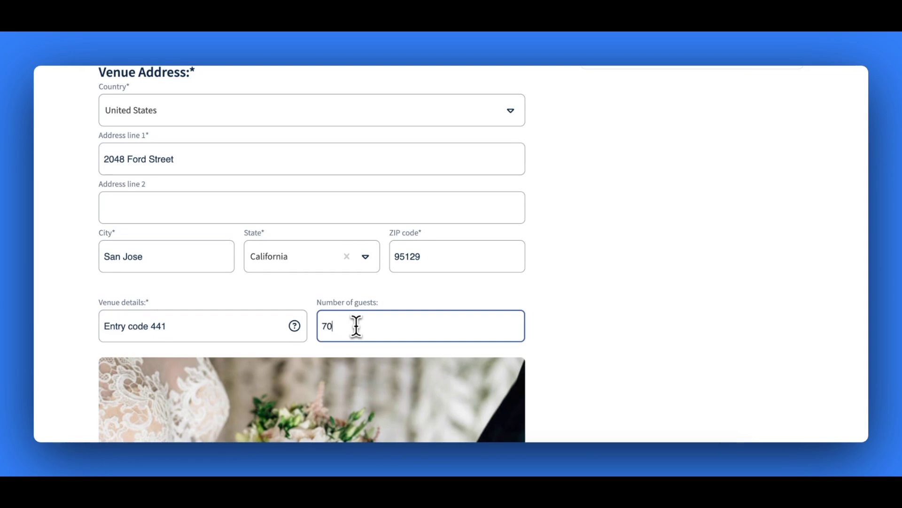
{"action": "scroll", "coordinate": [445, 338], "scroll_direction": "down", "scroll_amount": 6}
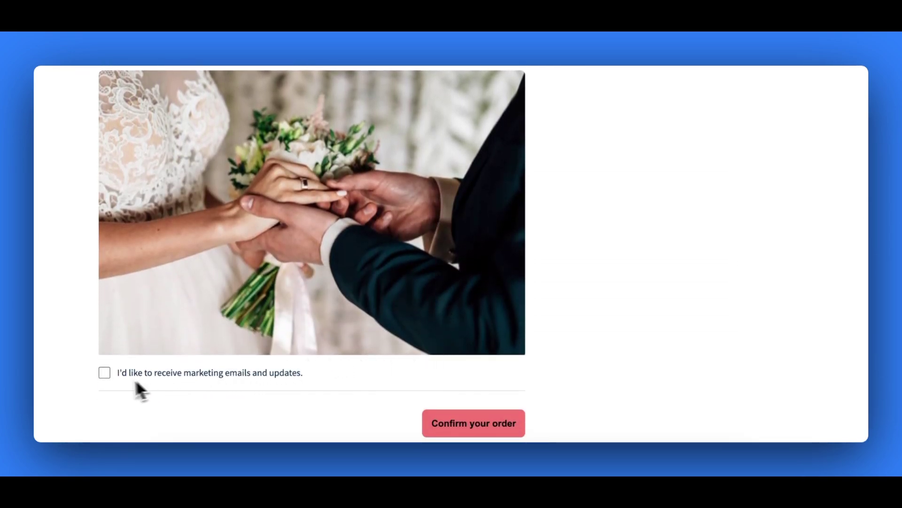
{"action": "left_click", "coordinate": [439, 434]}
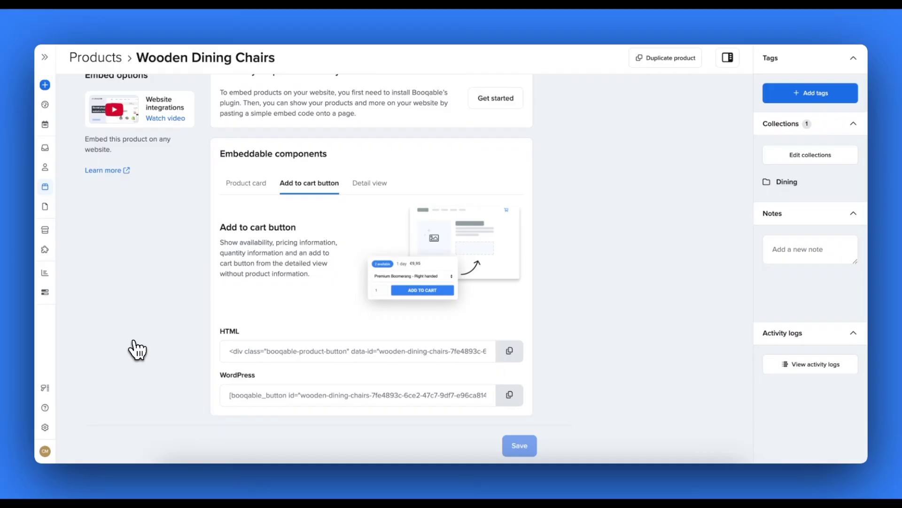
Step: Open Booqable's Checkout settings for online reservations and review them from customer accounts through additional scripts
{"action": "left_click", "coordinate": [45, 427]}
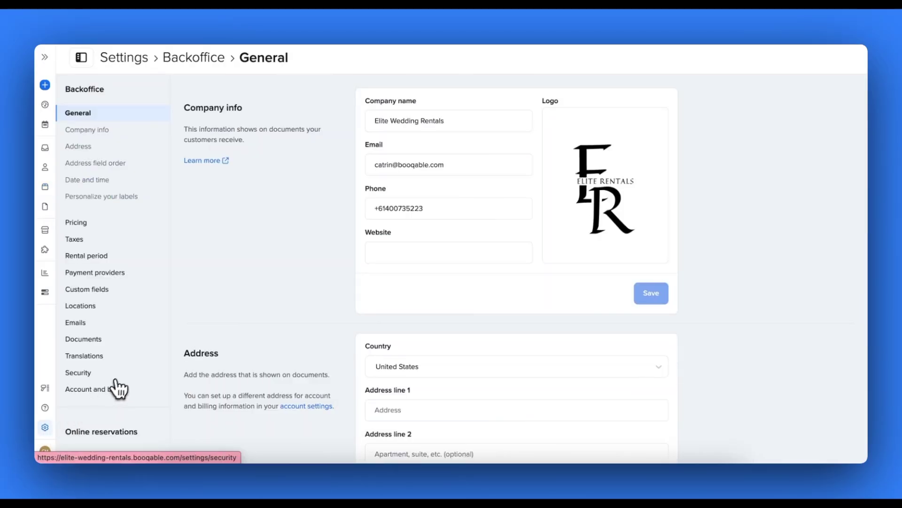
{"action": "scroll", "coordinate": [121, 385], "scroll_direction": "down", "scroll_amount": 3}
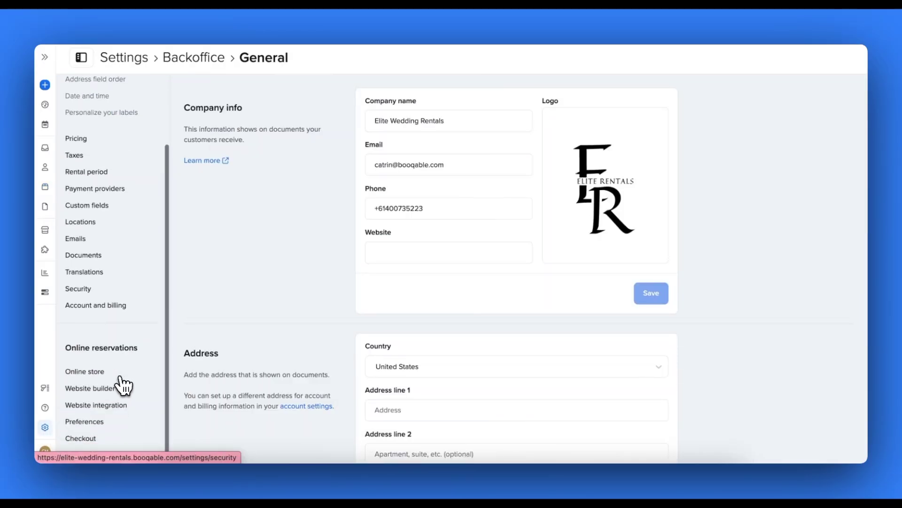
{"action": "left_click", "coordinate": [87, 442]}
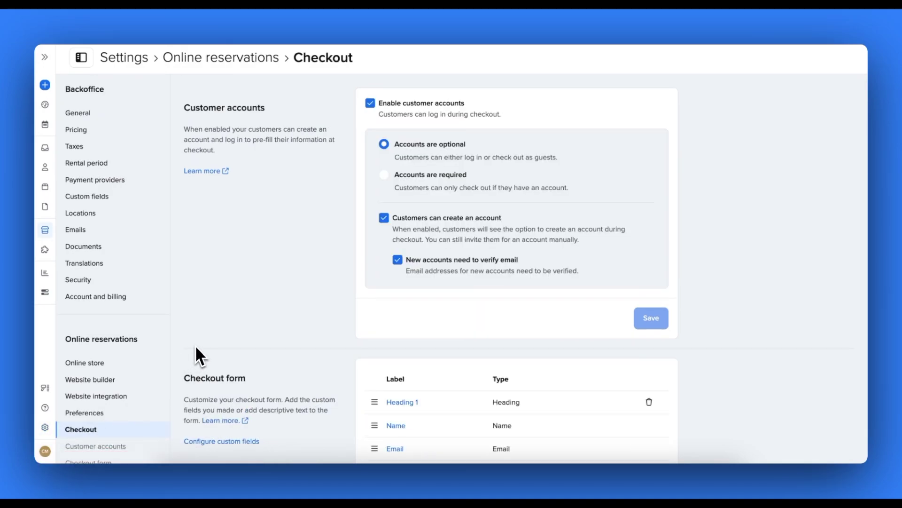
{"action": "scroll", "coordinate": [197, 355], "scroll_direction": "down", "scroll_amount": 2}
{"action": "scroll", "coordinate": [195, 357], "scroll_direction": "down", "scroll_amount": 4}
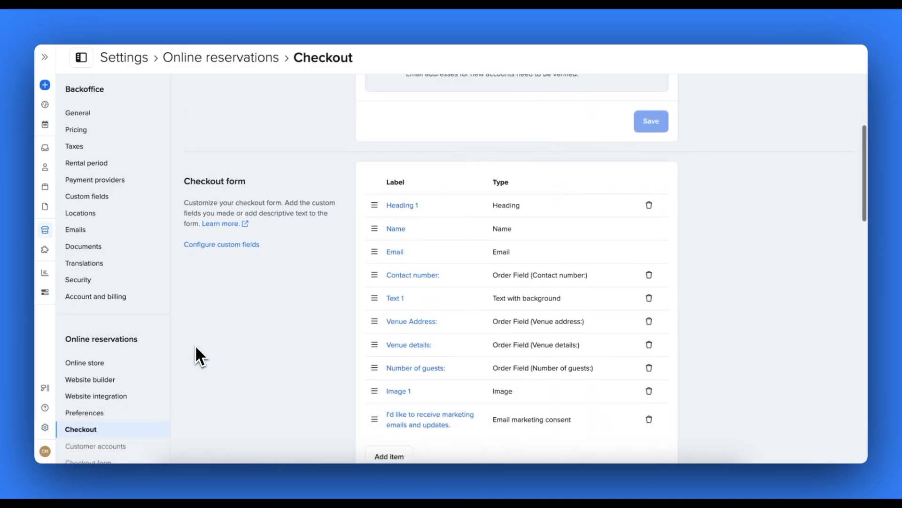
{"action": "scroll", "coordinate": [196, 348], "scroll_direction": "down", "scroll_amount": 6}
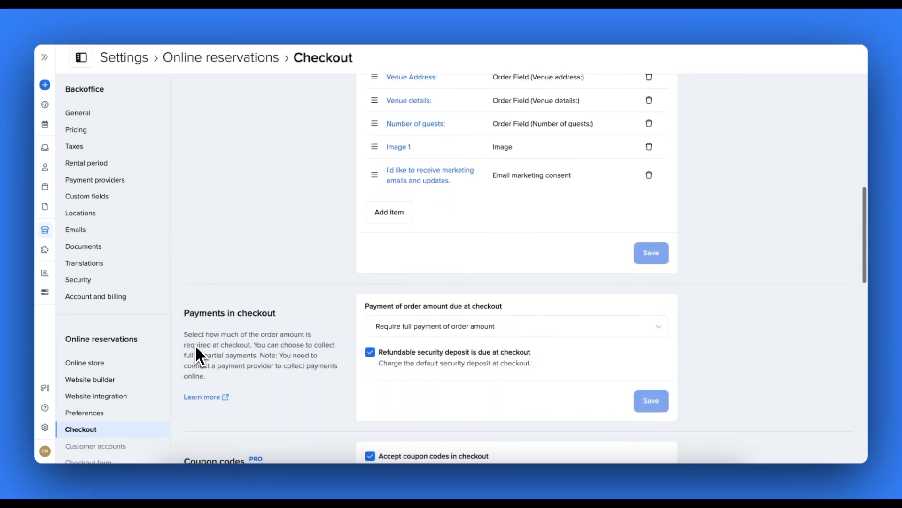
{"action": "scroll", "coordinate": [196, 347], "scroll_direction": "down", "scroll_amount": 5}
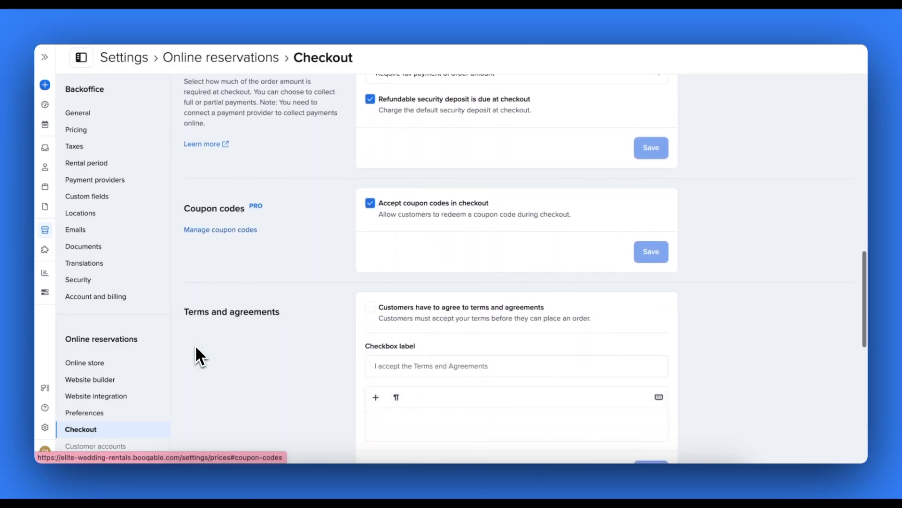
{"action": "scroll", "coordinate": [196, 347], "scroll_direction": "down", "scroll_amount": 5}
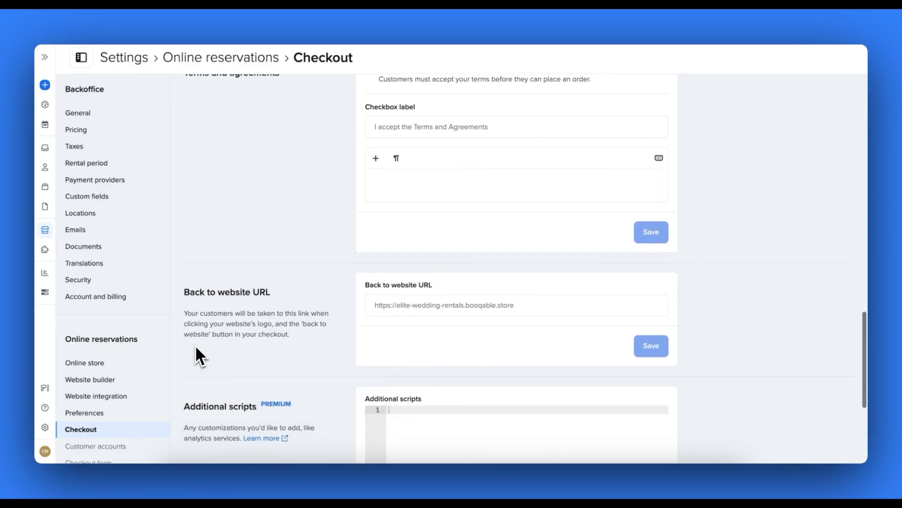
{"action": "scroll", "coordinate": [196, 349], "scroll_direction": "down", "scroll_amount": 4}
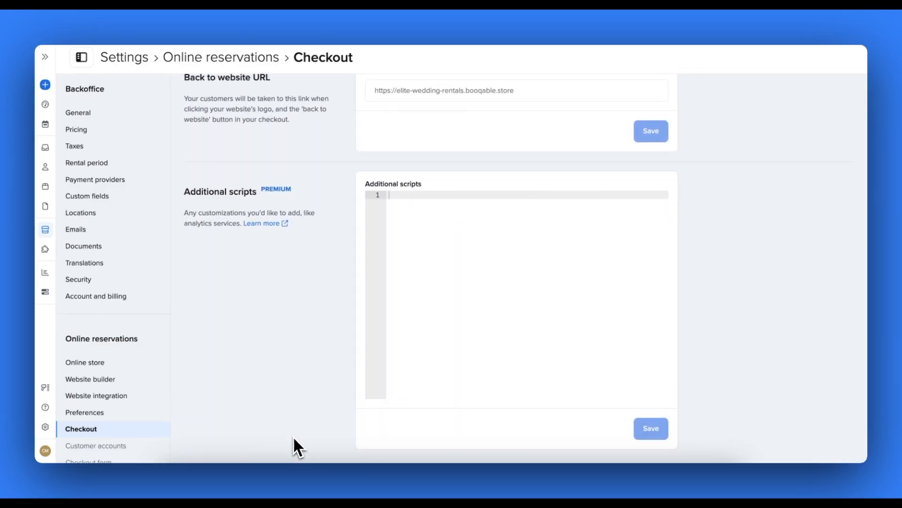
Step: Open the online reservations Preferences and review them from availability through branding, sorting and prices to custom domain and online store status
{"action": "scroll", "coordinate": [145, 388], "scroll_direction": "down", "scroll_amount": 3}
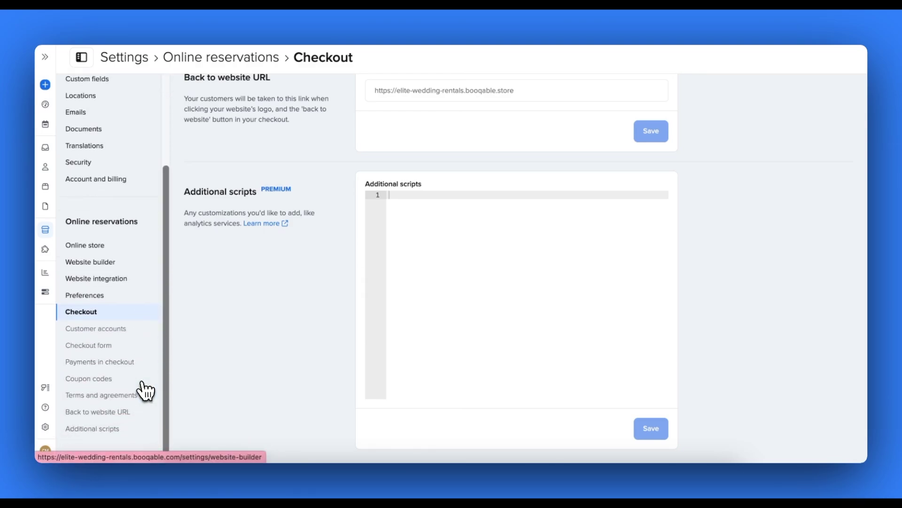
{"action": "left_click", "coordinate": [95, 297]}
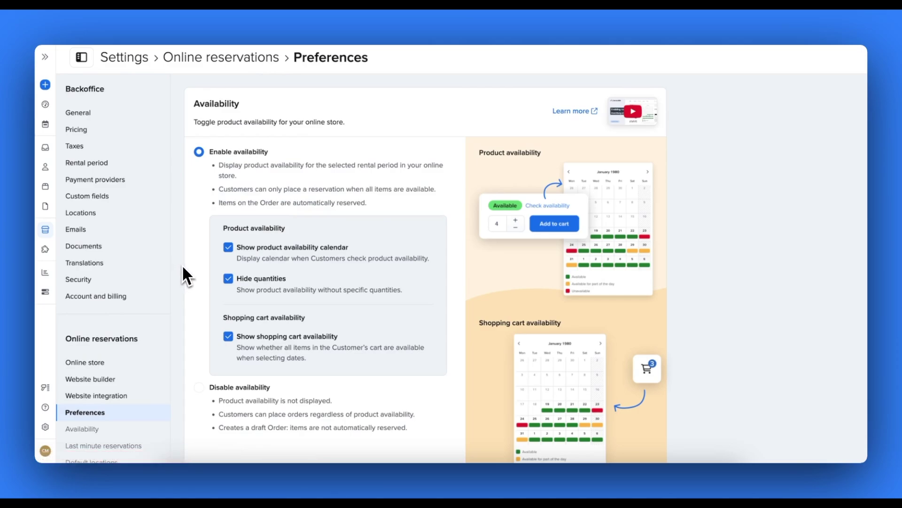
{"action": "scroll", "coordinate": [182, 268], "scroll_direction": "down", "scroll_amount": 2}
{"action": "scroll", "coordinate": [183, 268], "scroll_direction": "down", "scroll_amount": 10}
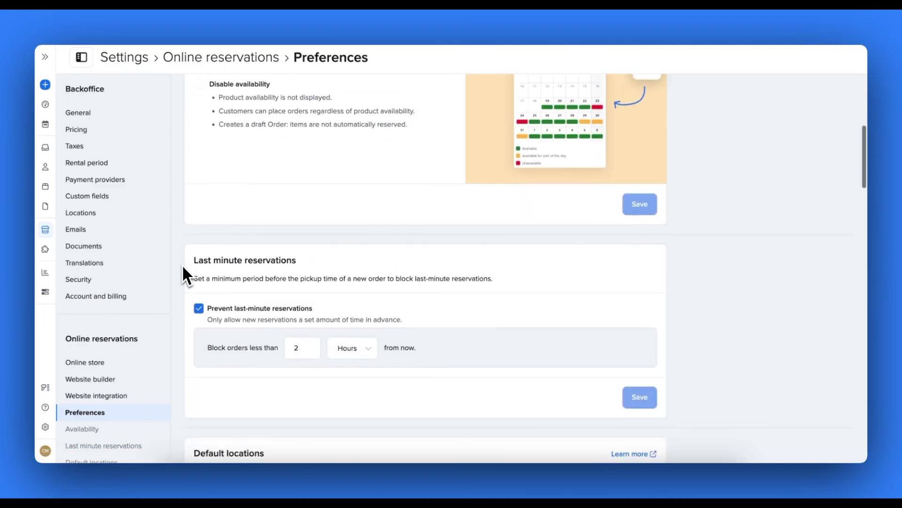
{"action": "scroll", "coordinate": [183, 268], "scroll_direction": "down", "scroll_amount": 9}
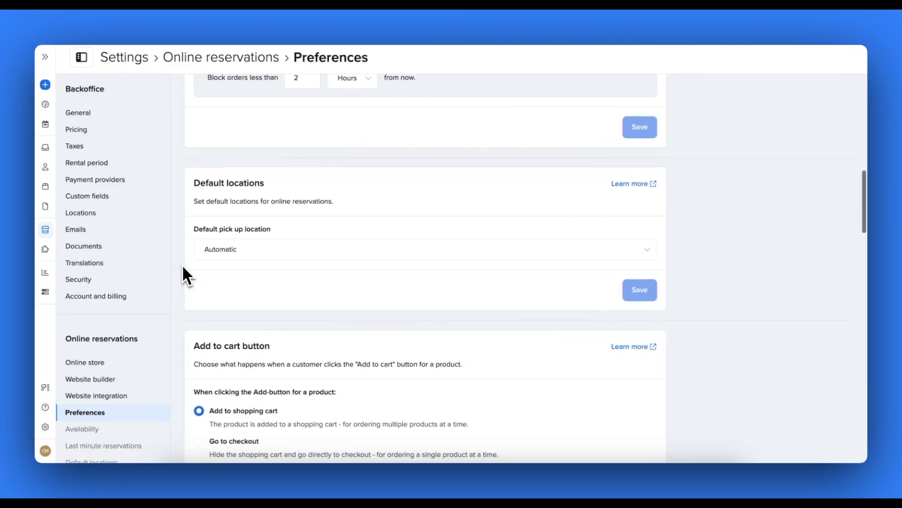
{"action": "scroll", "coordinate": [183, 267], "scroll_direction": "down", "scroll_amount": 8}
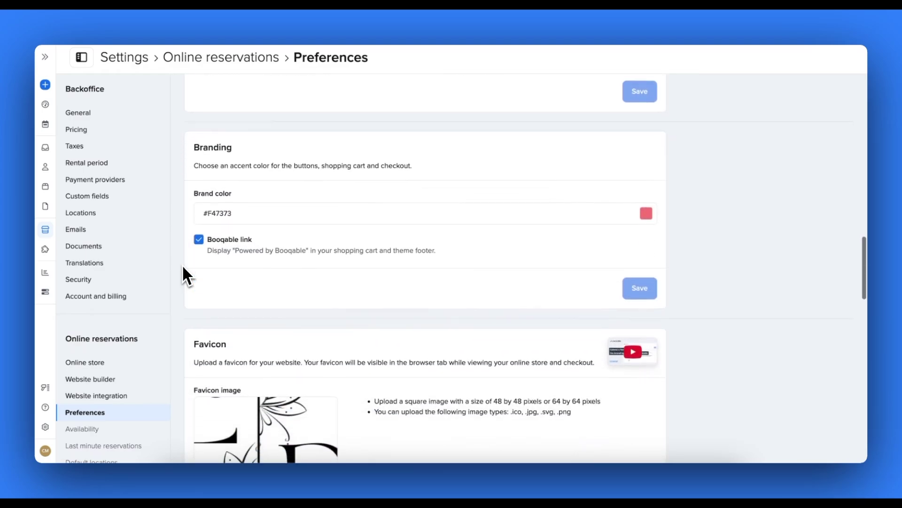
{"action": "scroll", "coordinate": [183, 275], "scroll_direction": "down", "scroll_amount": 8}
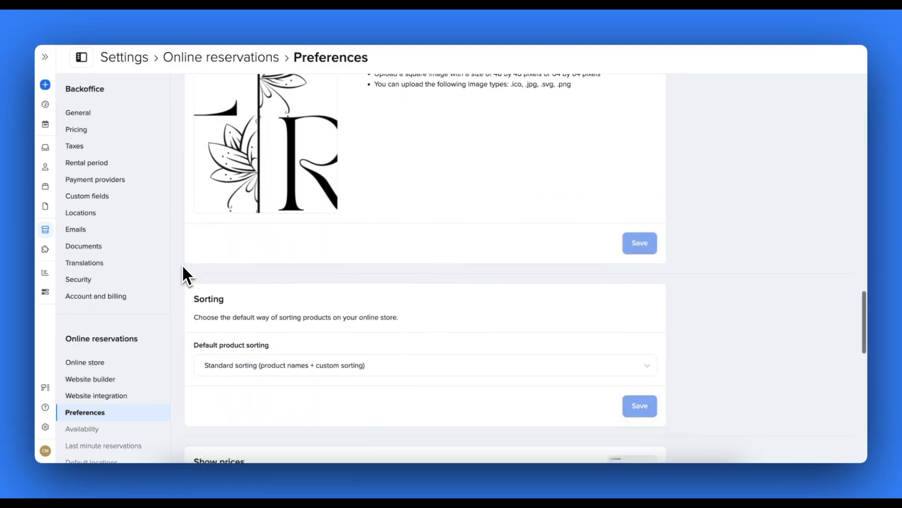
{"action": "scroll", "coordinate": [182, 275], "scroll_direction": "down", "scroll_amount": 7}
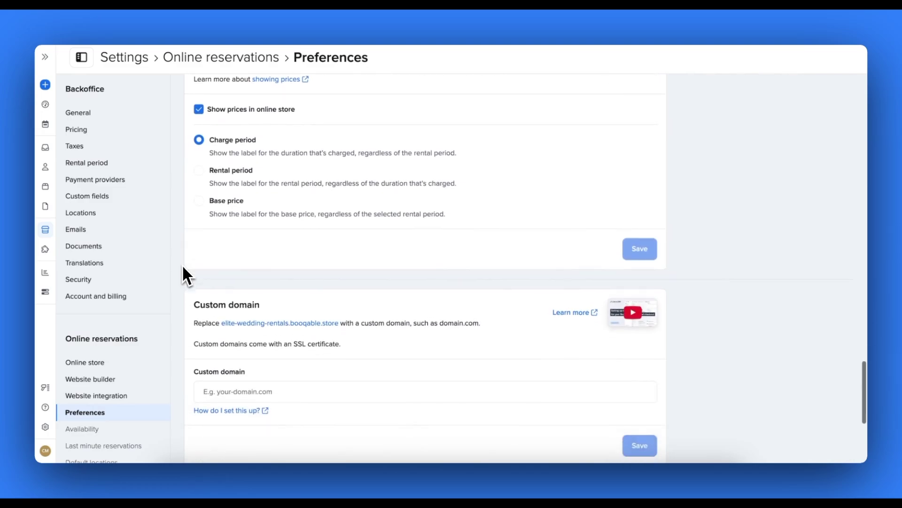
{"action": "scroll", "coordinate": [181, 264], "scroll_direction": "down", "scroll_amount": 3}
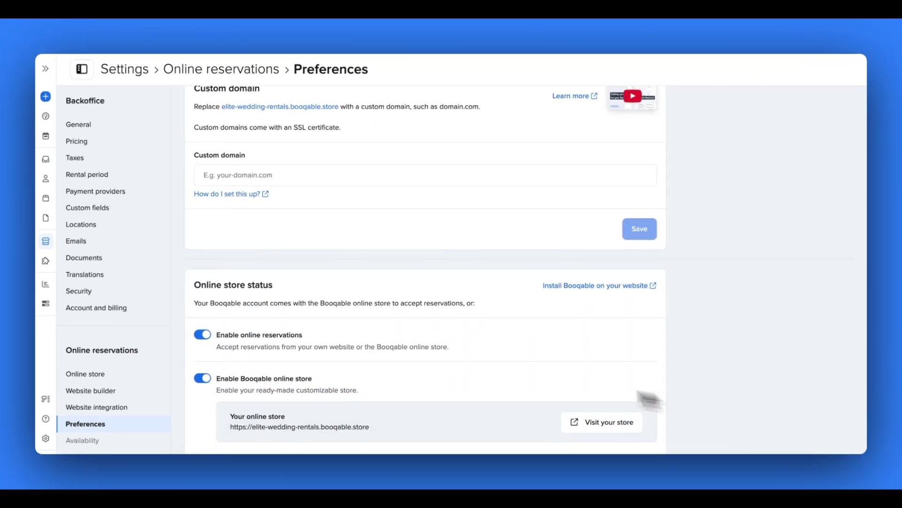
Step: Open the newest webshop order and review its customer details, rental period, product line and totals
{"action": "left_click", "coordinate": [46, 160]}
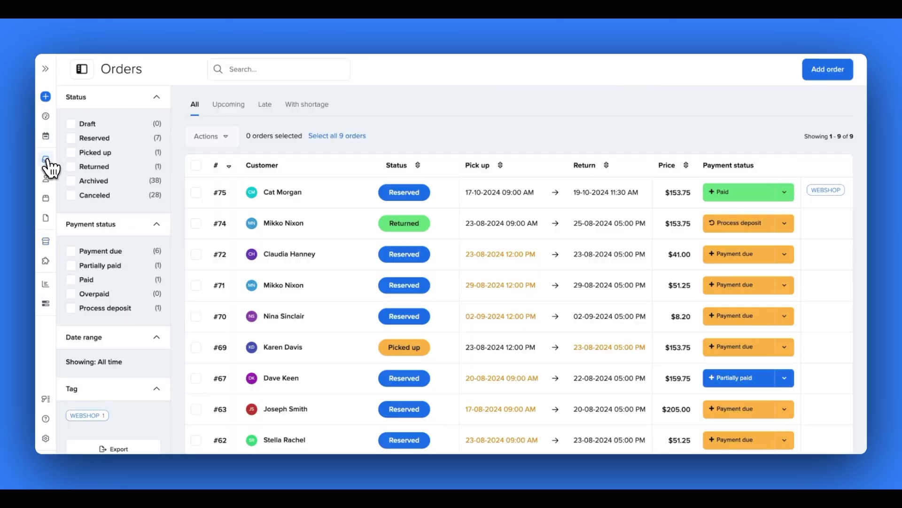
{"action": "left_click", "coordinate": [290, 208]}
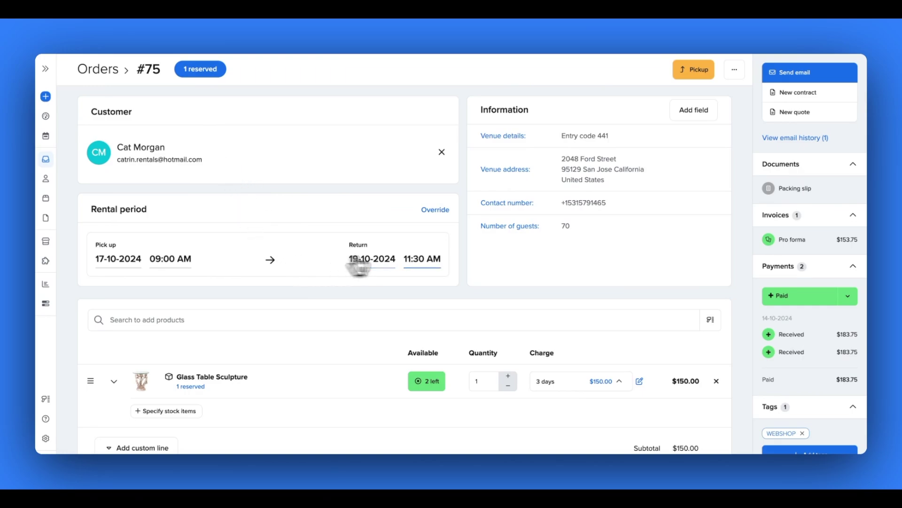
{"action": "scroll", "coordinate": [502, 273], "scroll_direction": "down", "scroll_amount": 5}
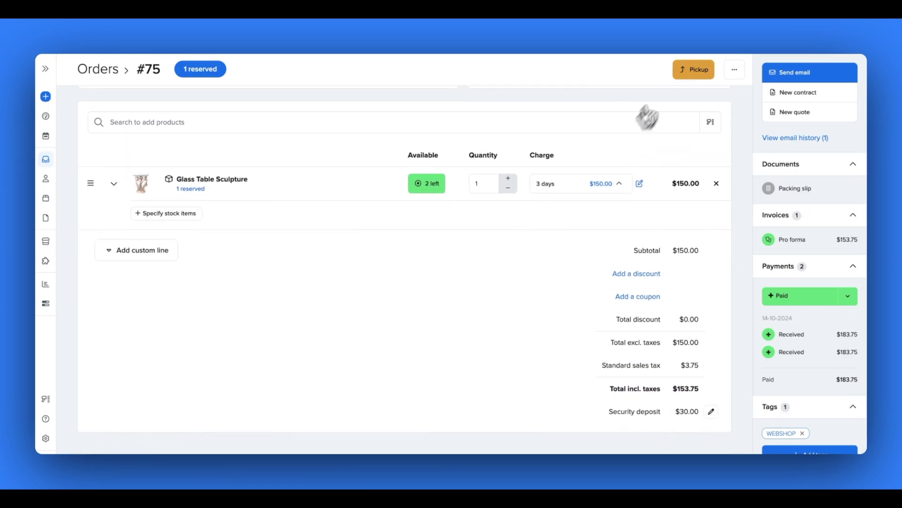
Step: Pick up the order's Glass Table Sculpture using stock item GLASS_TABLE_SCULPTURE-1, and return it without keeping any security deposit
{"action": "left_click", "coordinate": [692, 71]}
{"action": "left_click", "coordinate": [353, 229]}
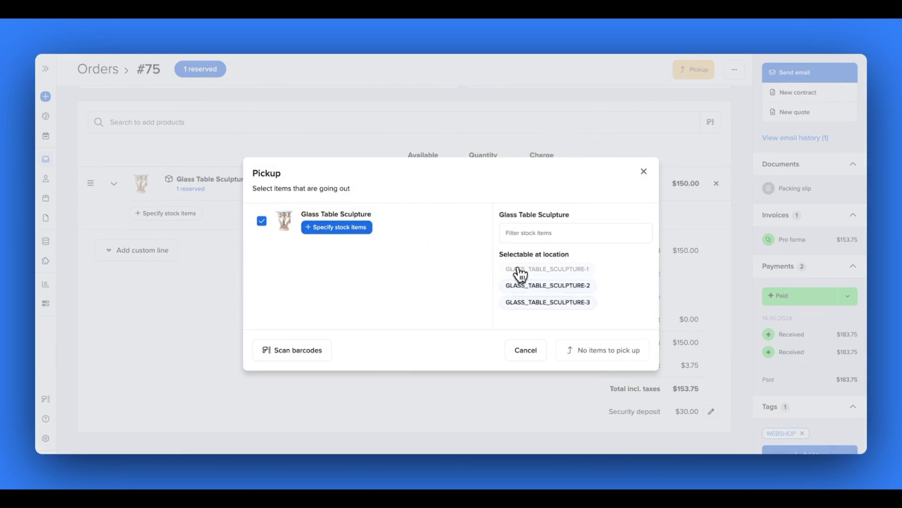
{"action": "left_click", "coordinate": [517, 270]}
{"action": "left_click", "coordinate": [610, 362]}
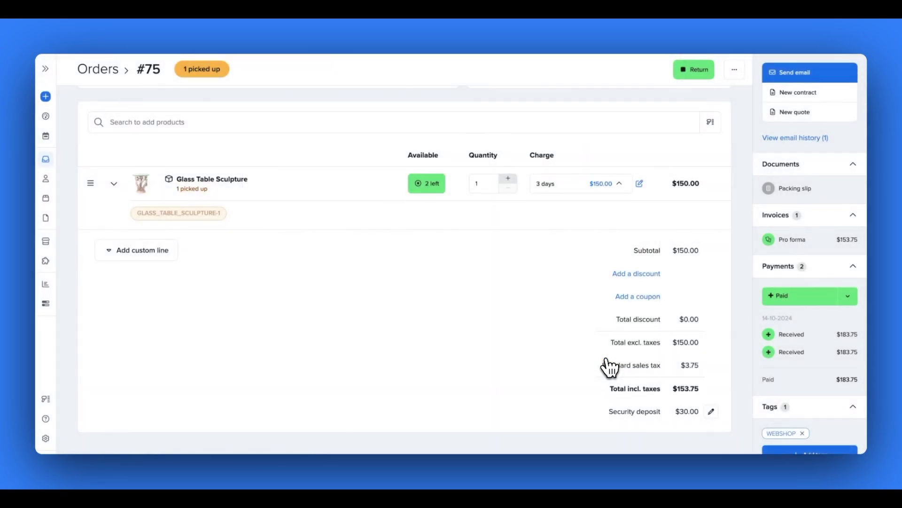
{"action": "left_click", "coordinate": [696, 73]}
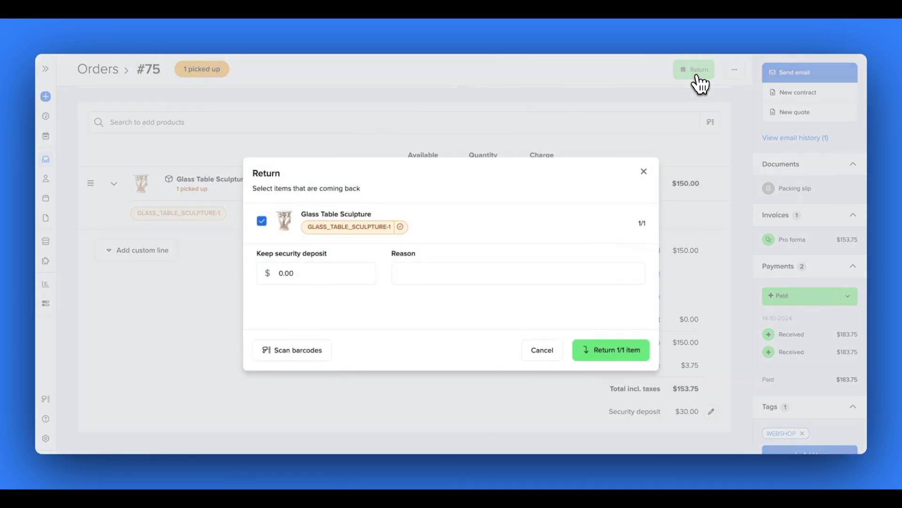
{"action": "left_click", "coordinate": [597, 358]}
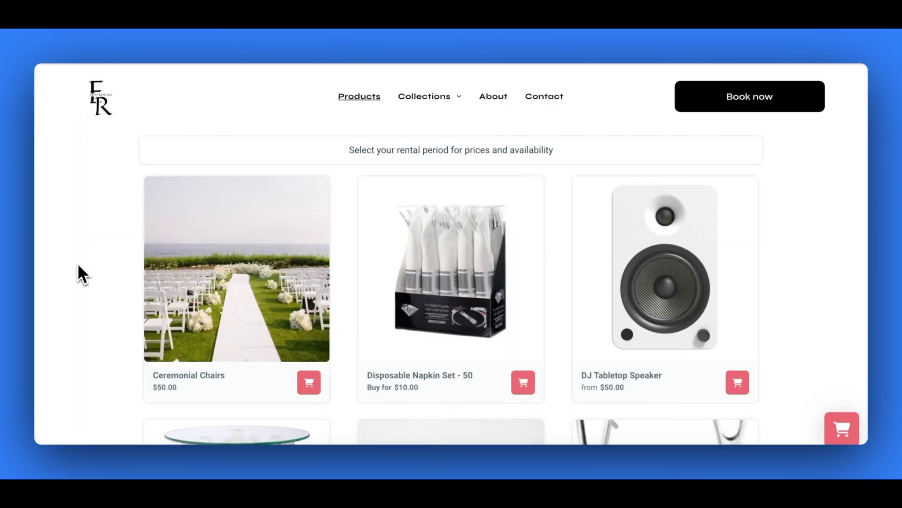
Step: Look through the rental website's product listing from Ceremonial Chairs down to the Wooden Wedding Arch
{"action": "scroll", "coordinate": [80, 273], "scroll_direction": "down", "scroll_amount": 3}
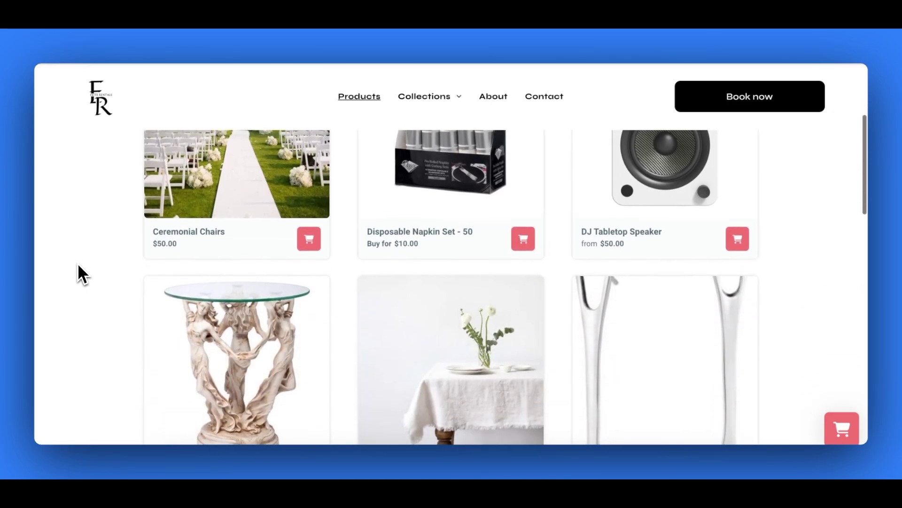
{"action": "scroll", "coordinate": [79, 266], "scroll_direction": "down", "scroll_amount": 4}
{"action": "scroll", "coordinate": [79, 265], "scroll_direction": "down", "scroll_amount": 3}
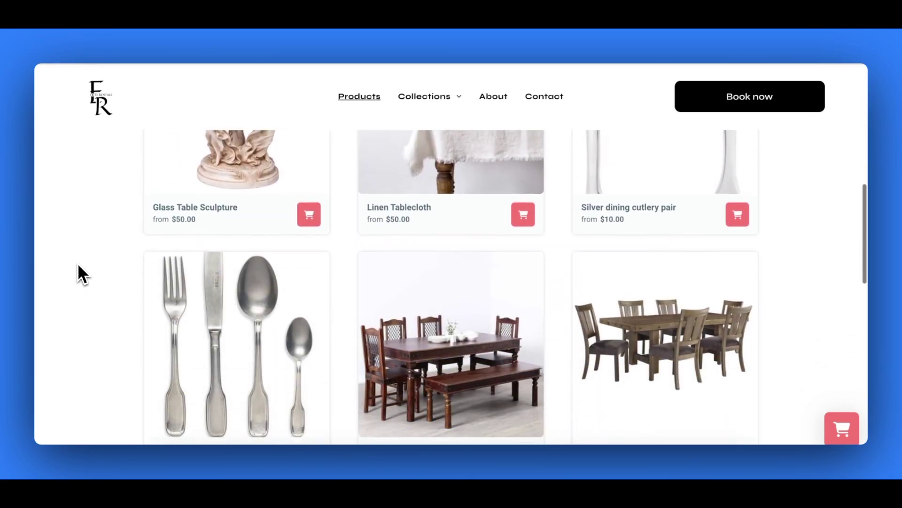
{"action": "scroll", "coordinate": [79, 265], "scroll_direction": "down", "scroll_amount": 2}
{"action": "scroll", "coordinate": [78, 264], "scroll_direction": "down", "scroll_amount": 4}
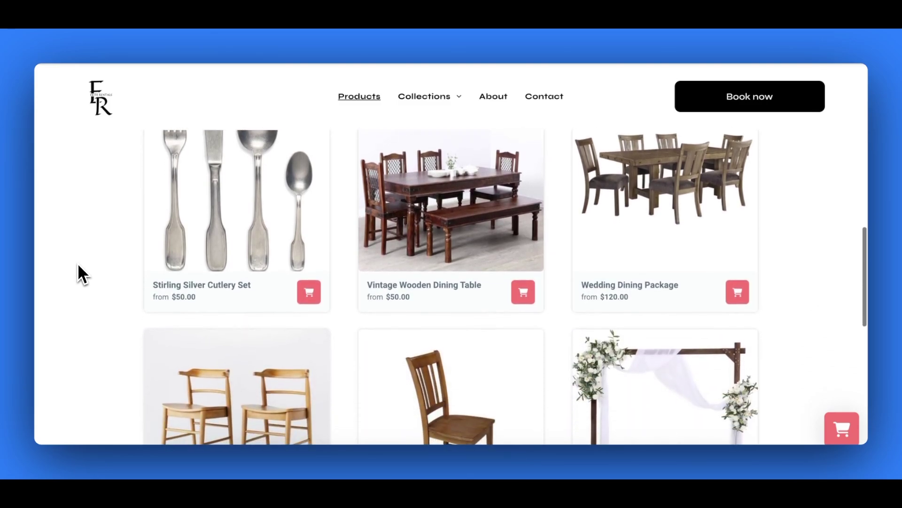
{"action": "scroll", "coordinate": [78, 263], "scroll_direction": "down", "scroll_amount": 1}
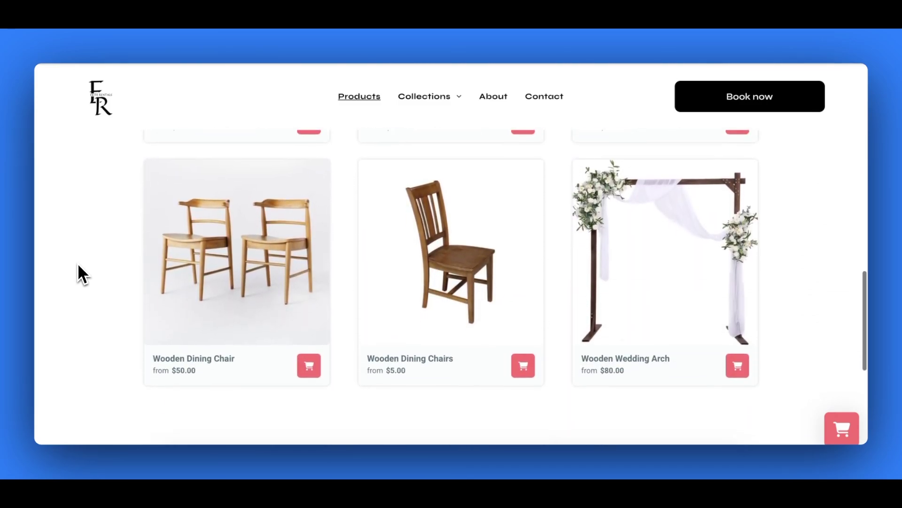